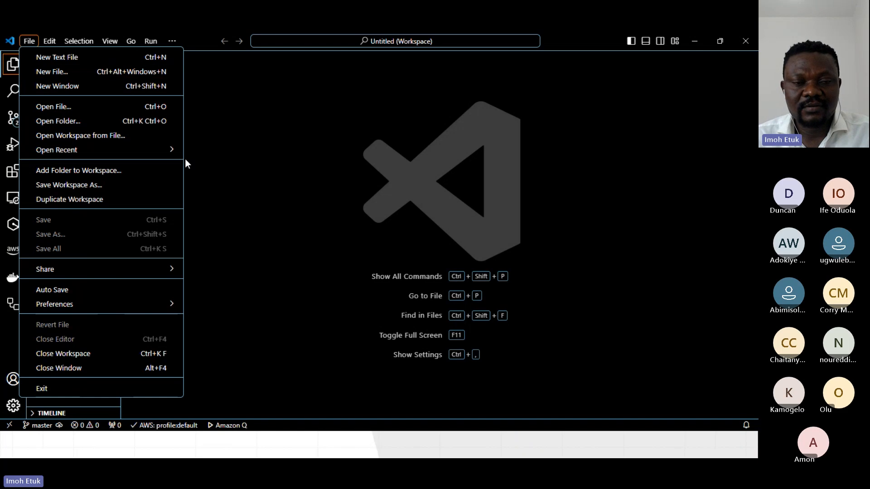
Switch to File Explorer and create a new folder named demo-acr on the Desktop.
key(Escape)
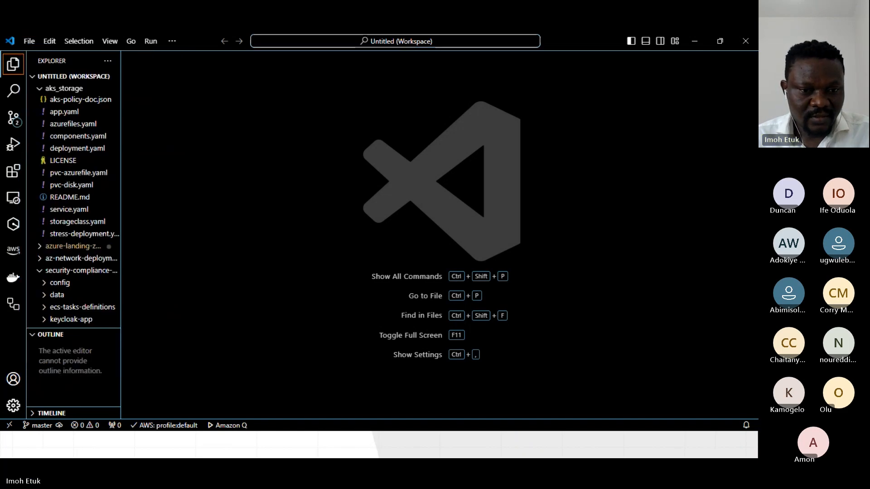
key(alt+Tab)
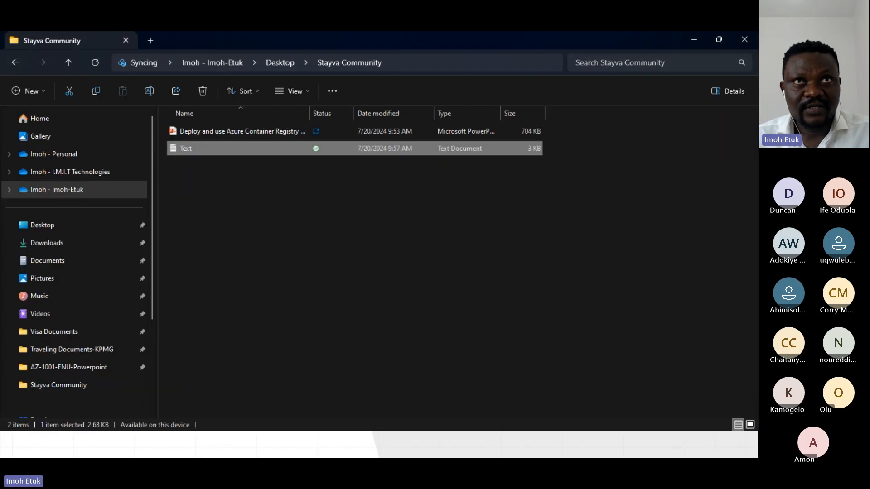
click(59, 230)
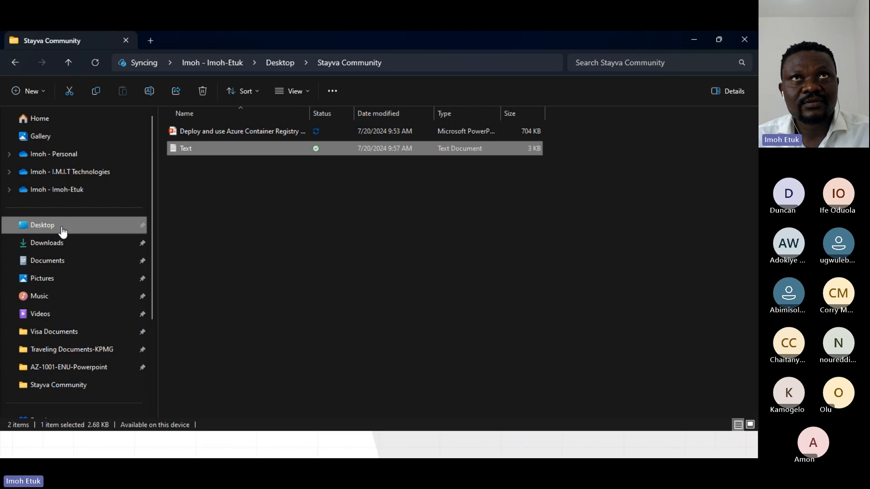
right_click(639, 171)
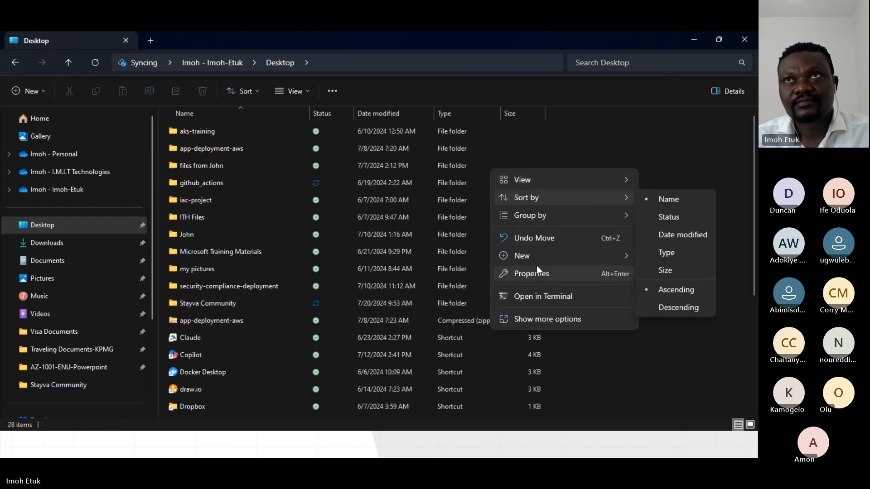
mouse_move(536, 257)
click(373, 58)
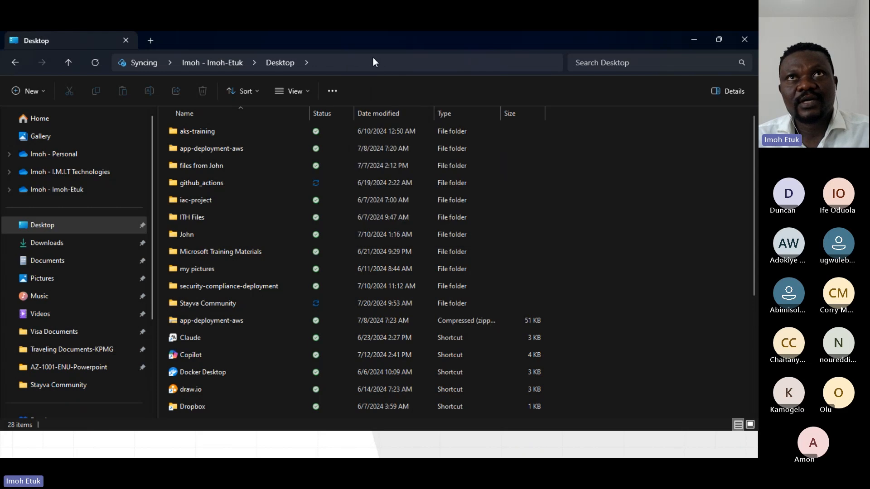
text(d)
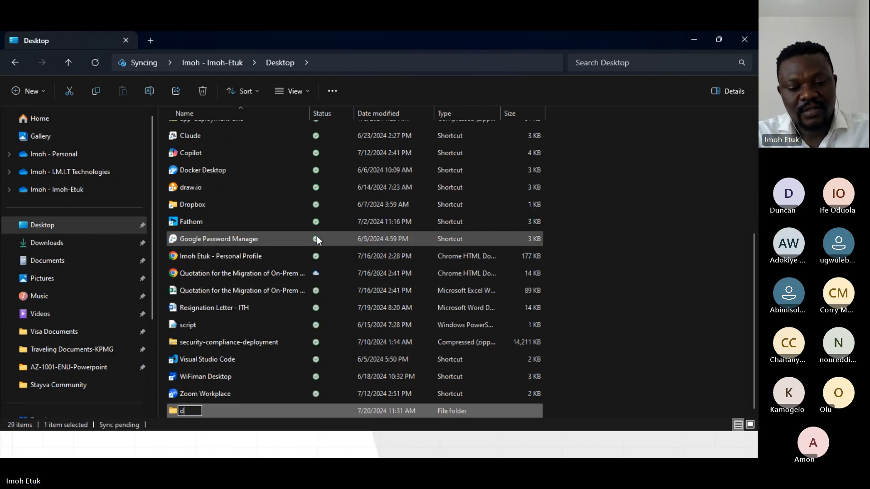
text(emo-acr)
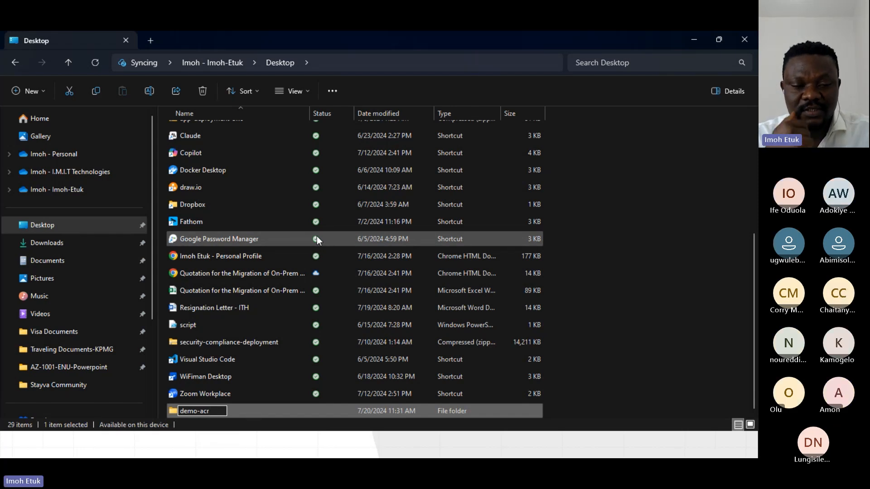
key(Return)
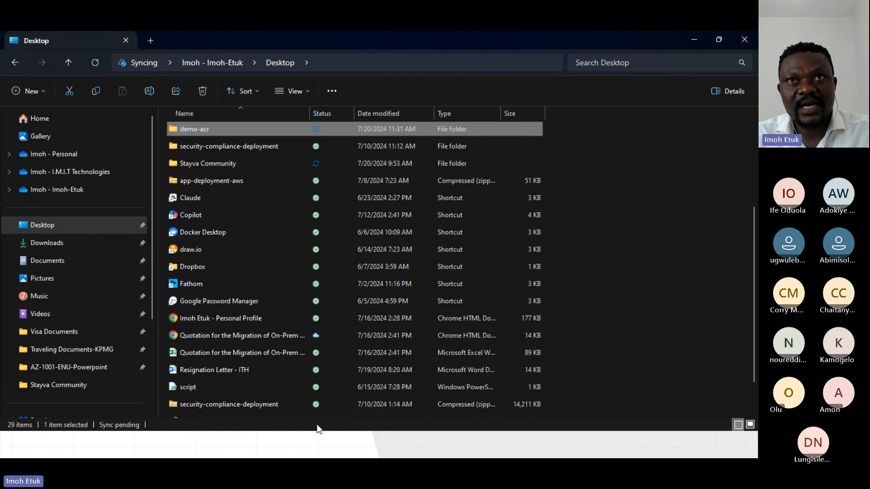
Switch back to Visual Studio Code and add the demo-acr folder from the Desktop to the workspace.
key(alt+Tab)
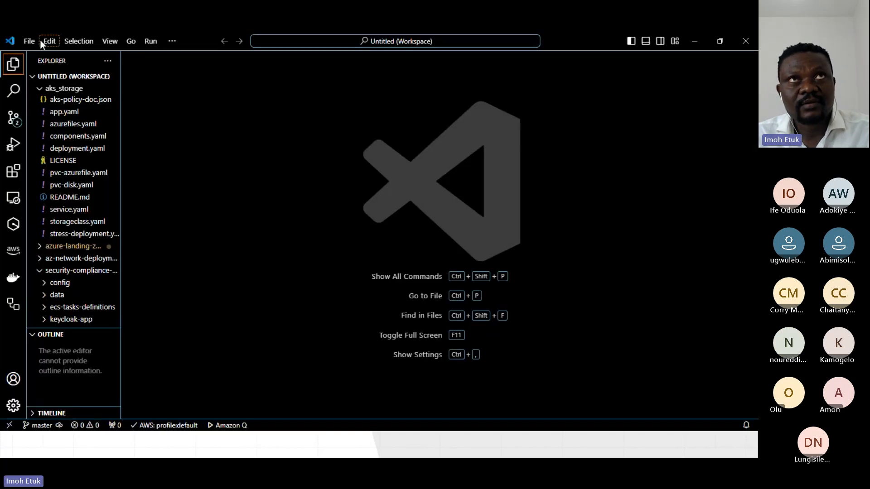
click(27, 41)
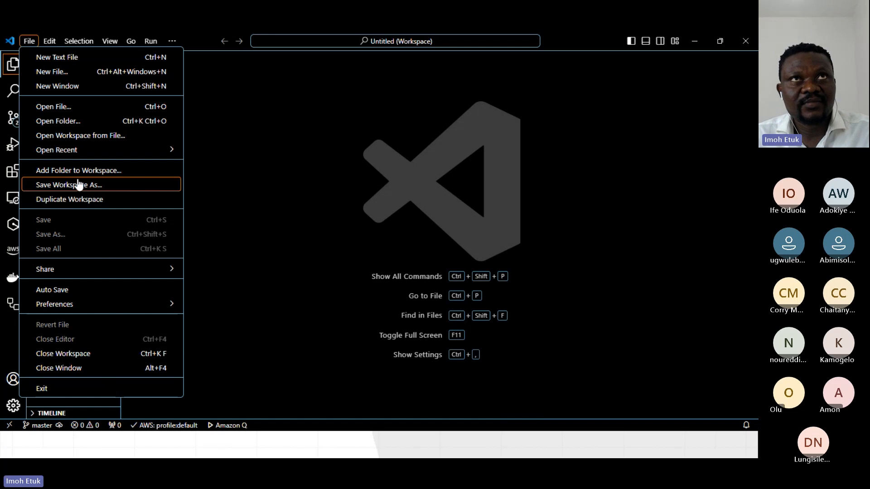
click(59, 170)
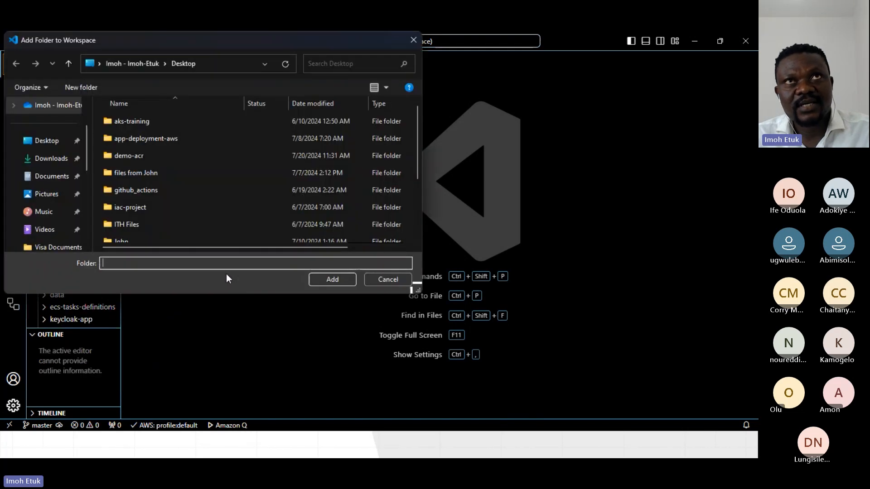
click(169, 157)
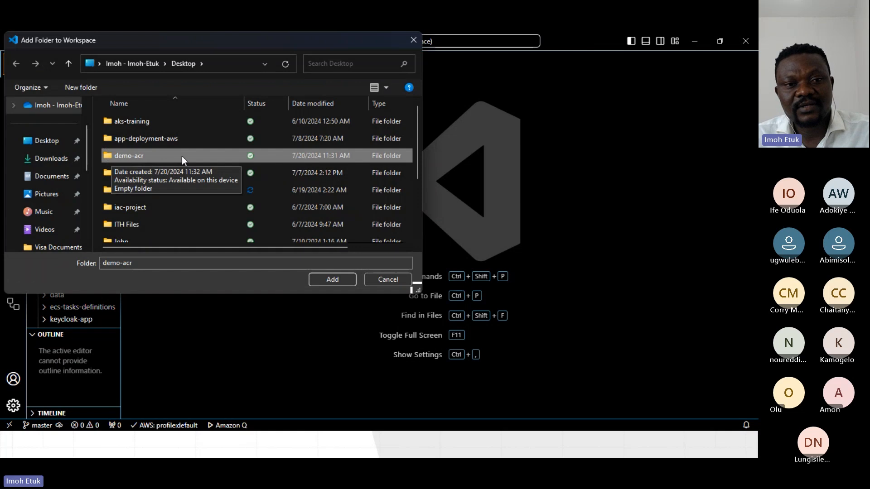
click(324, 281)
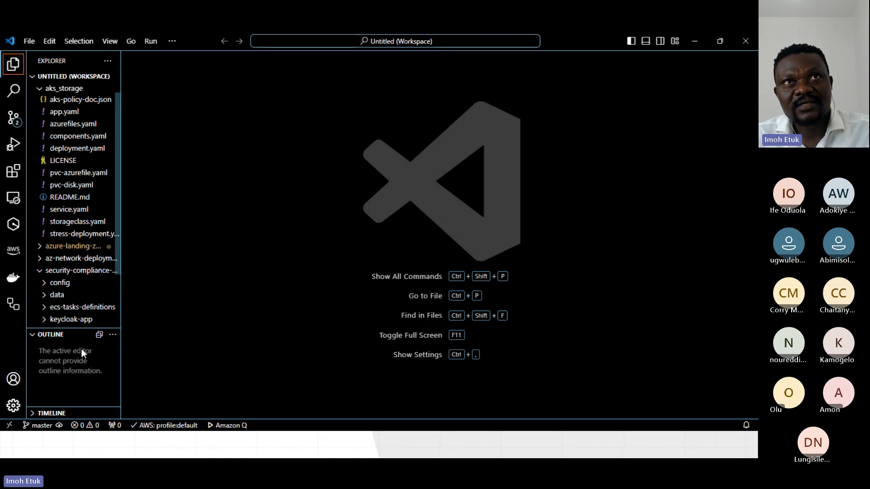
Start a new terminal in the demo-acr folder and write az login at its prompt without running it.
click(171, 41)
mouse_move(196, 61)
click(285, 57)
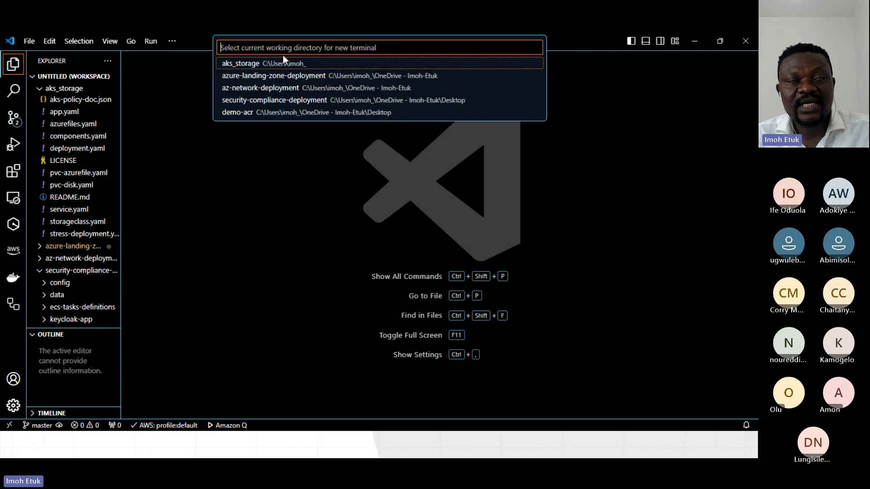
click(249, 114)
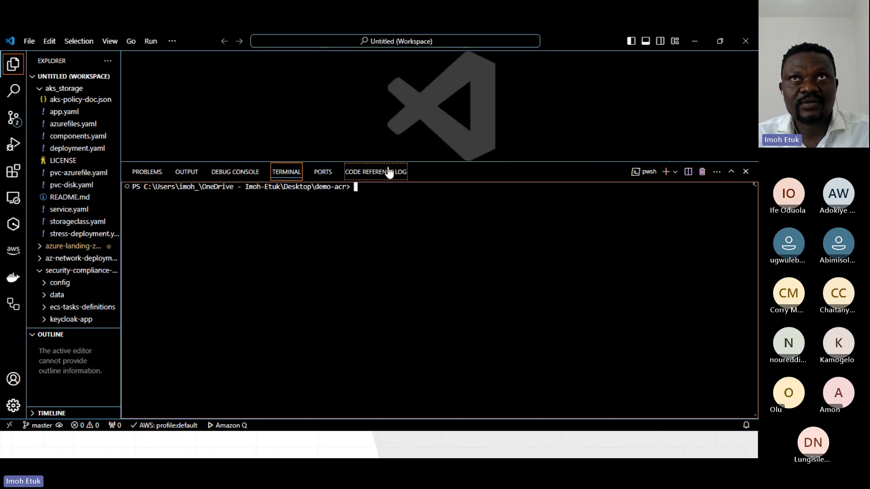
drag(392, 161, 372, 252)
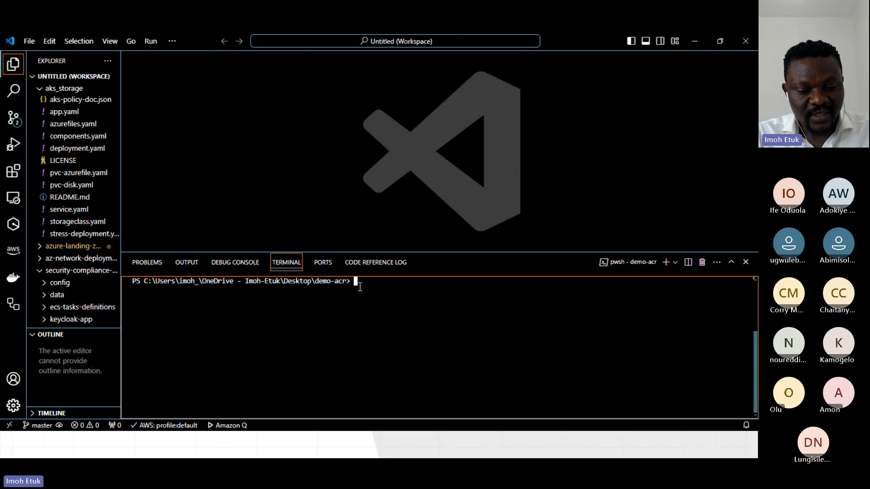
text(az login)
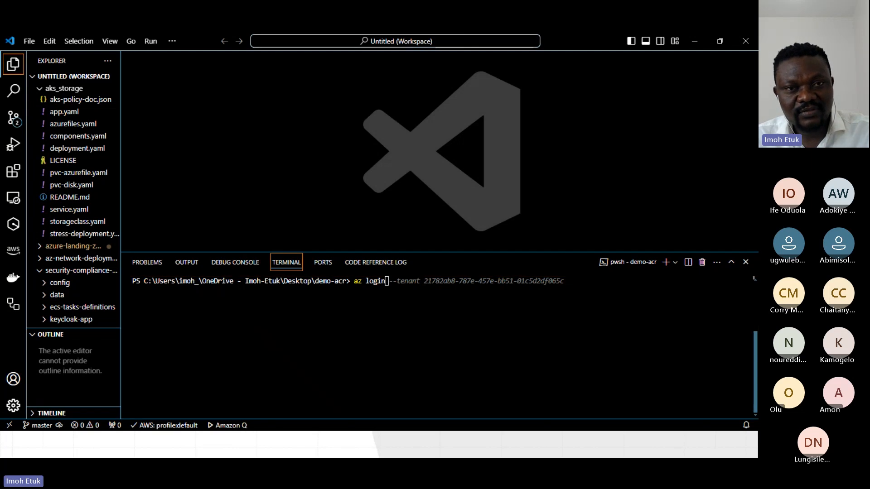
Switch to the Azure portal in Chrome, change to the MCTNaija directory and copy its tenant ID from the Microsoft Entra ID overview.
click(355, 445)
click(93, 48)
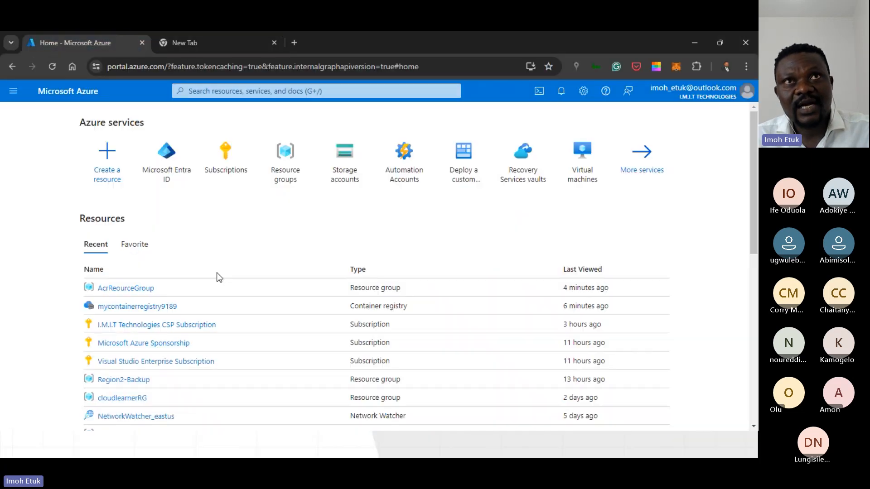
click(744, 97)
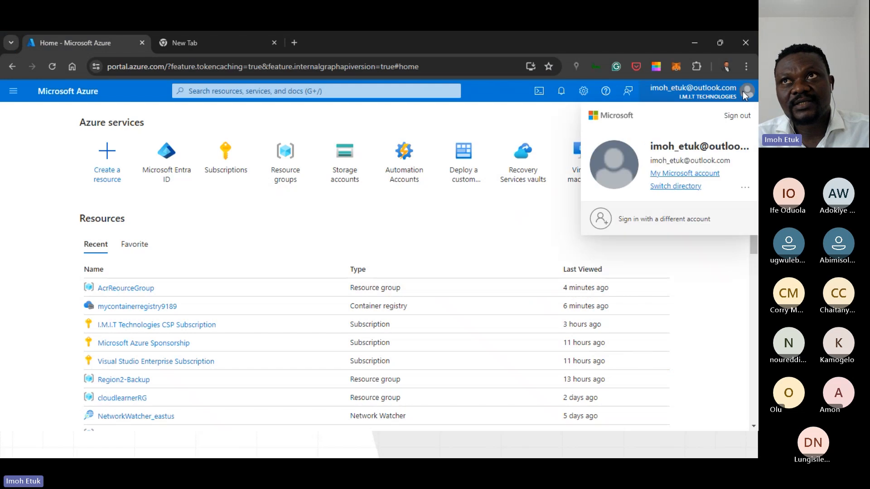
click(684, 185)
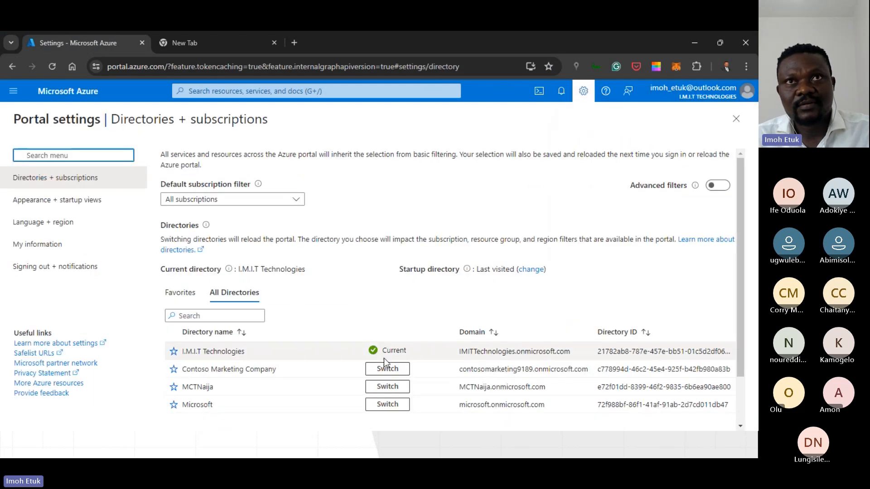
click(381, 388)
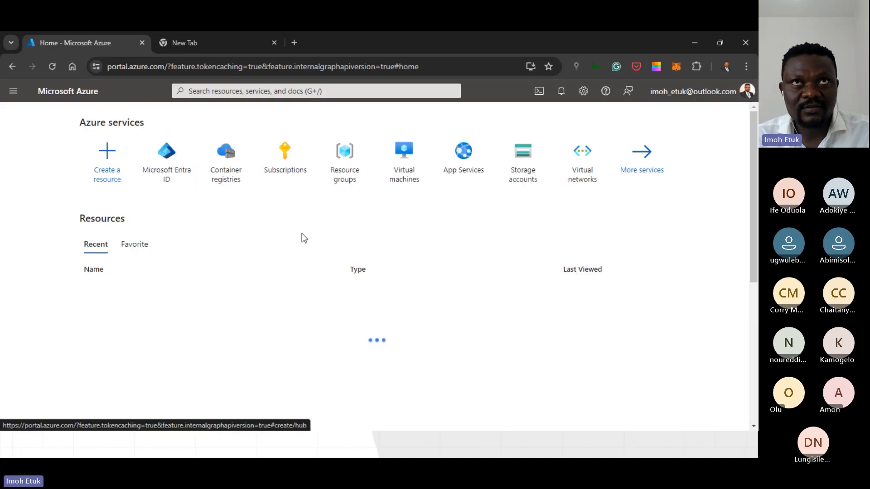
click(168, 172)
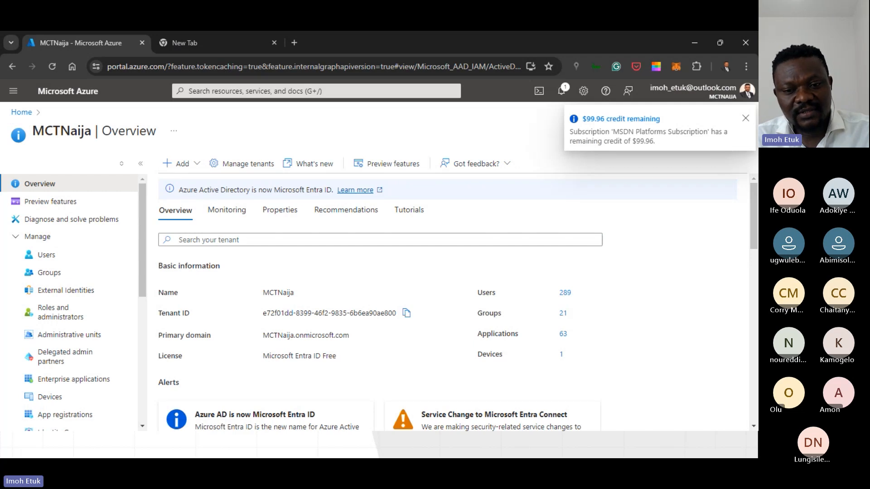
Return to the Visual Studio Code terminal and extend the az login command with a correctly spelled --tenant option.
key(alt+Tab)
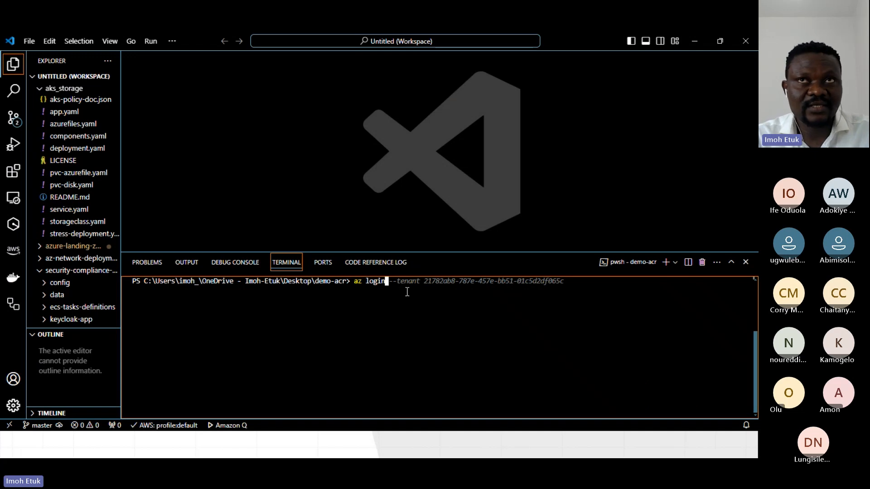
text(-)
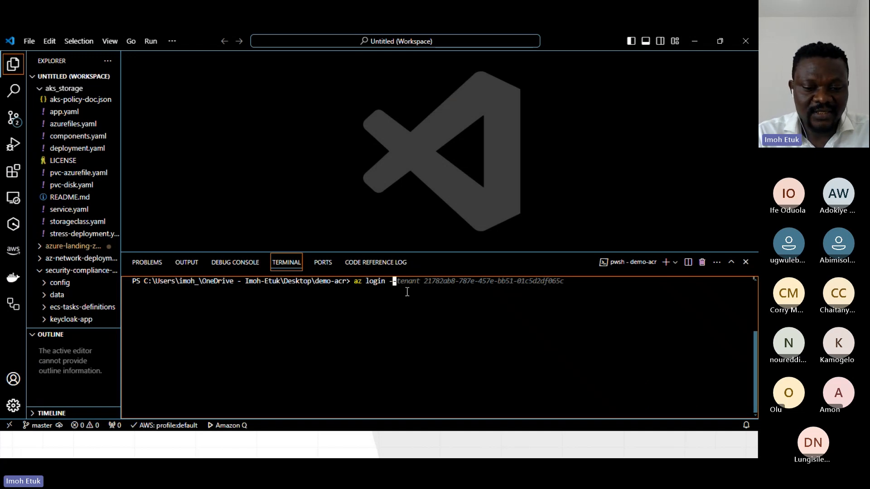
text(-tanant)
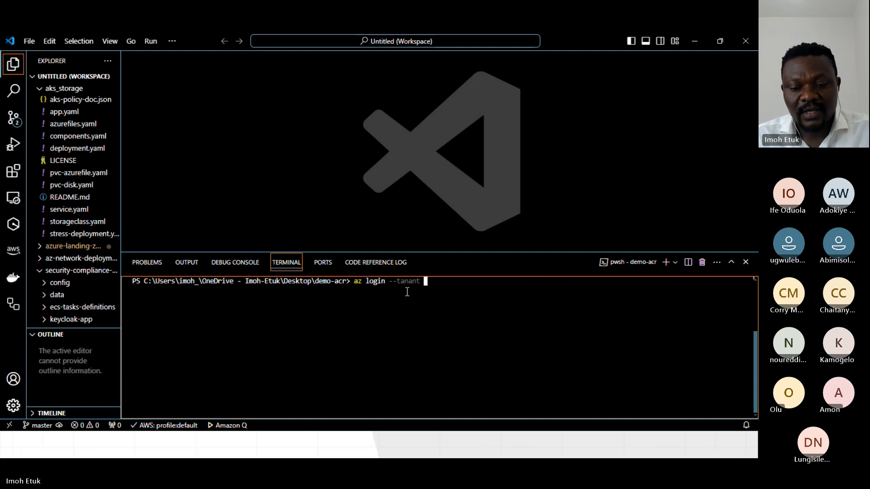
key(Left)
key(Left)
key(Left)
key(Left)
key(Left)
key(BackSpace)
text(e)
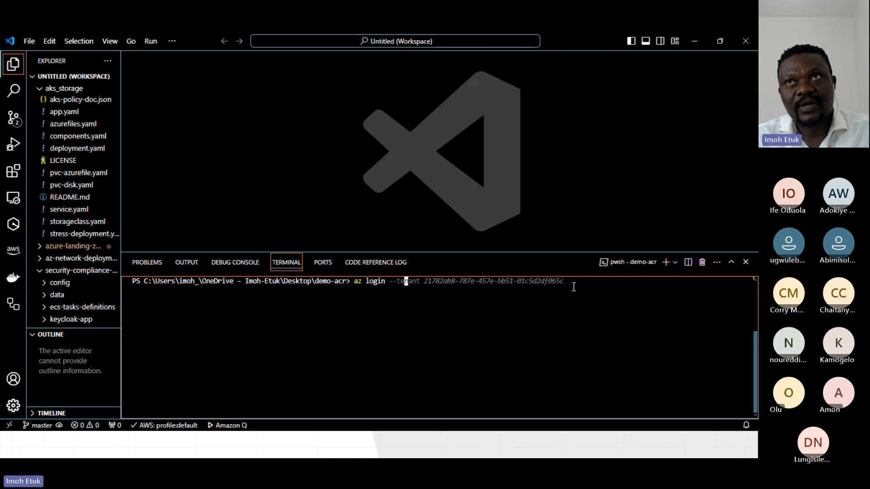
key(Right)
key(Right)
key(Right)
key(Right)
key(Right)
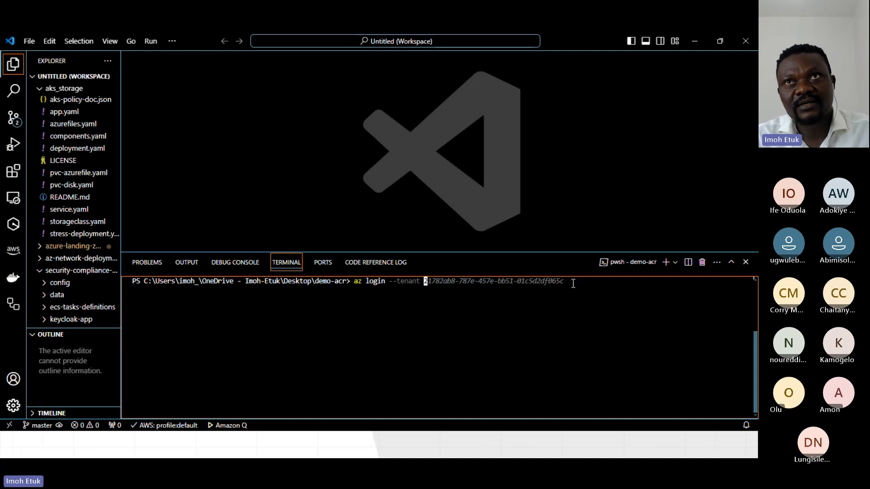
Clear the suggested tenant ID after --tenant and paste the copied MCTNaija tenant ID in its place.
key(BackSpace)
key(BackSpace)
key(BackSpace)
key(BackSpace)
key(BackSpace)
key(BackSpace)
key(BackSpace)
key(BackSpace)
key(BackSpace)
key(BackSpace)
key(BackSpace)
key(BackSpace)
key(BackSpace)
key(BackSpace)
key(BackSpace)
key(BackSpace)
key(BackSpace)
key(BackSpace)
key(BackSpace)
key(BackSpace)
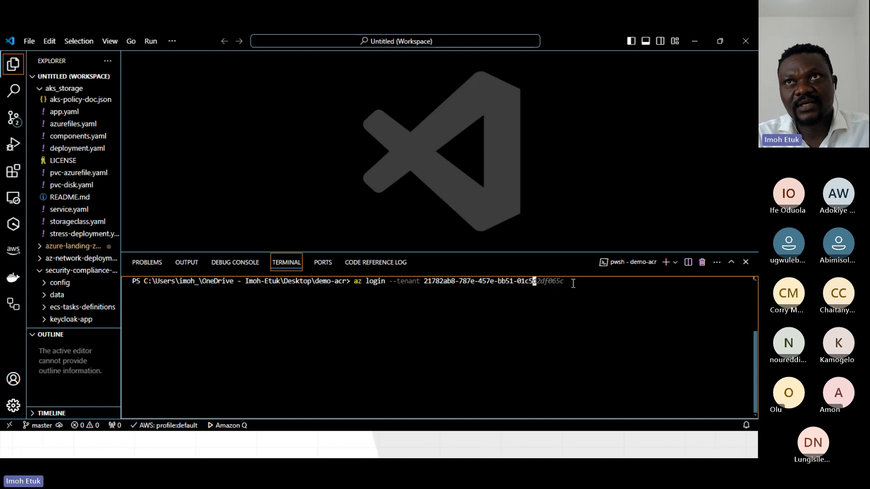
key(BackSpace)
key(BackSpace)
key(BackSpace)
key(BackSpace)
key(BackSpace)
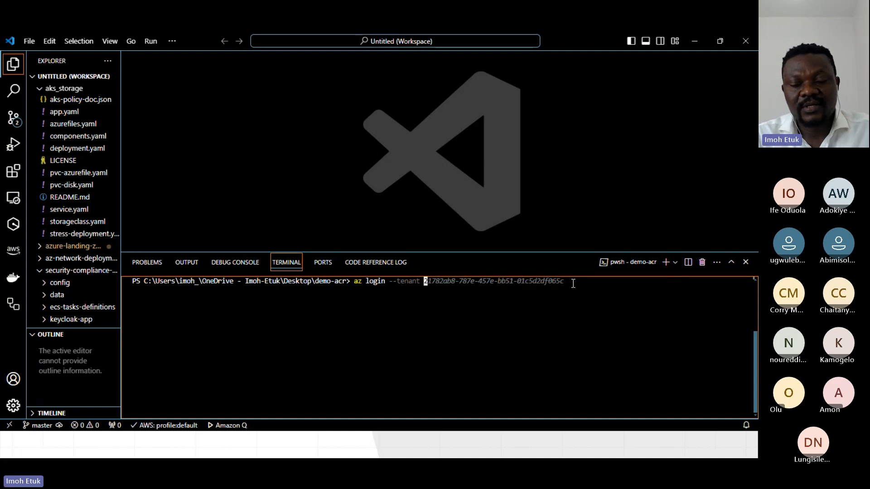
key(BackSpace)
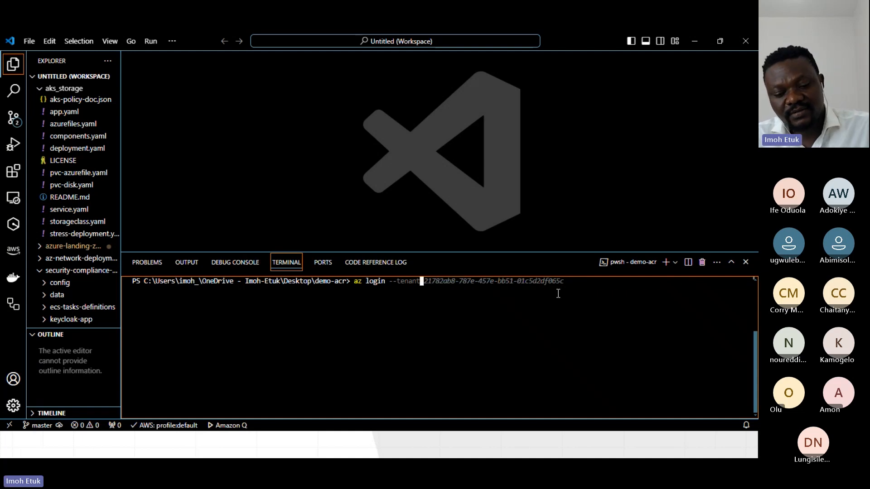
text(e72f01dd-8399-46f2-9835-6b6ea90ae800)
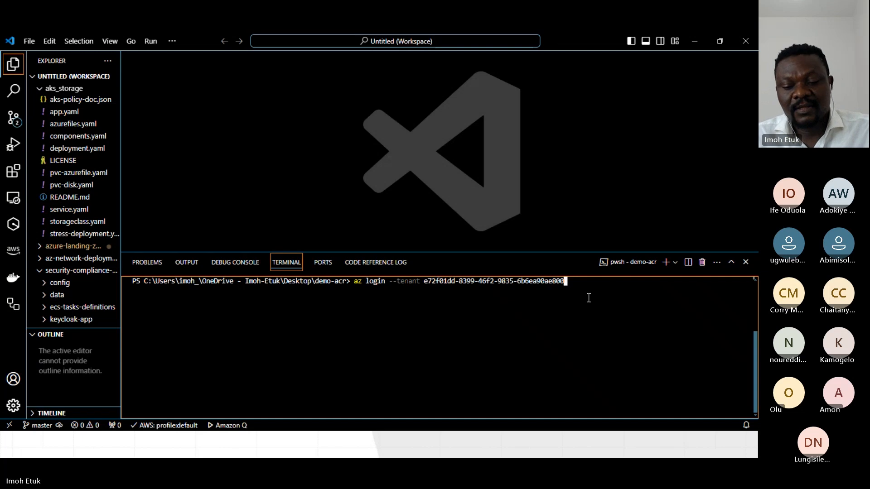
Run the login command, sign in through the browser with the existing account, and return to the terminal to highlight the default subscription's asterisk.
key(Return)
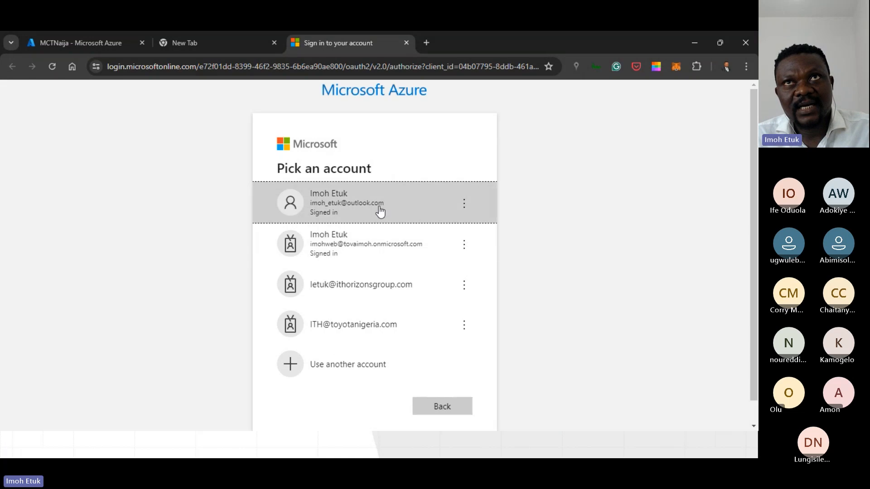
click(380, 212)
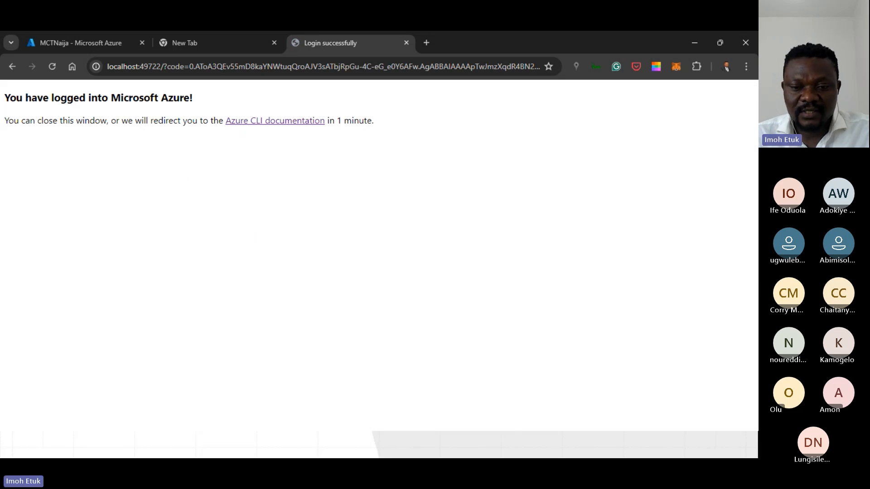
key(alt+Tab)
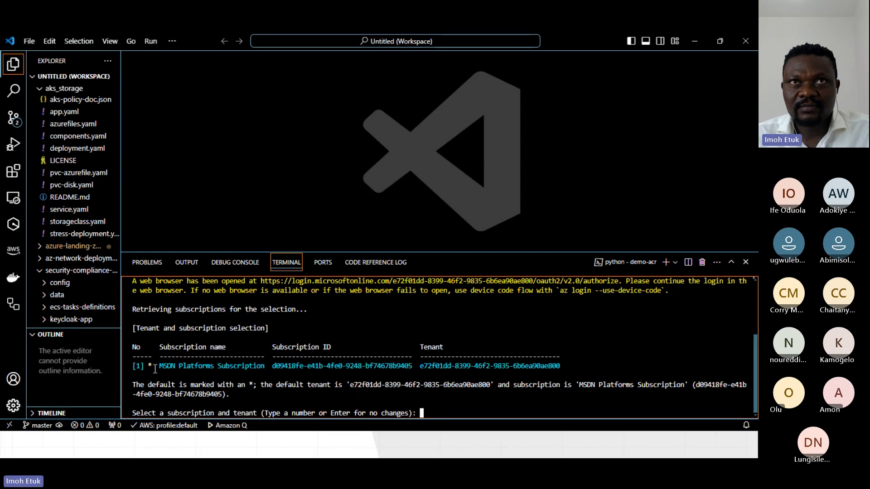
drag(149, 367, 155, 367)
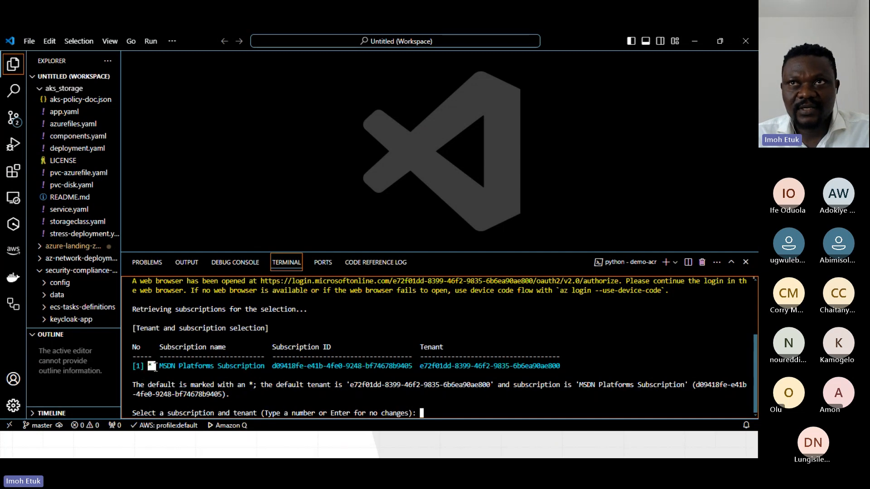
Choose subscription 1, MSDN Platforms Subscription, for the Azure CLI login and clear the terminal output.
click(431, 412)
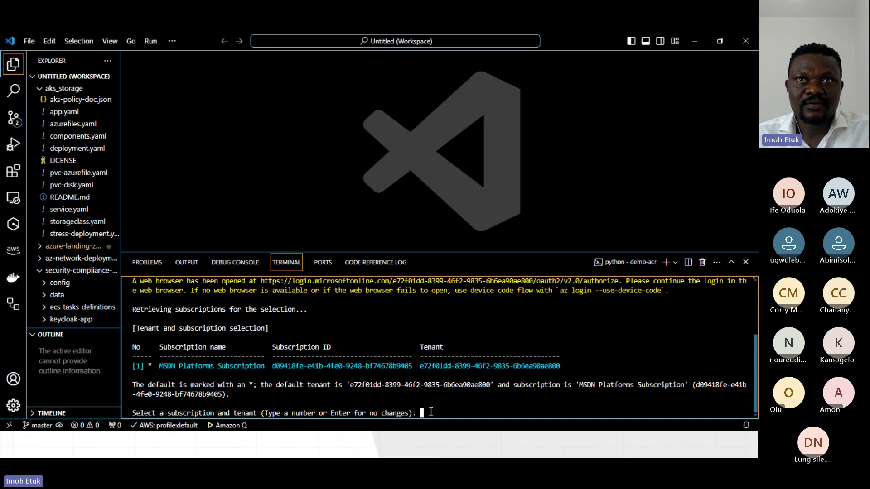
text(1)
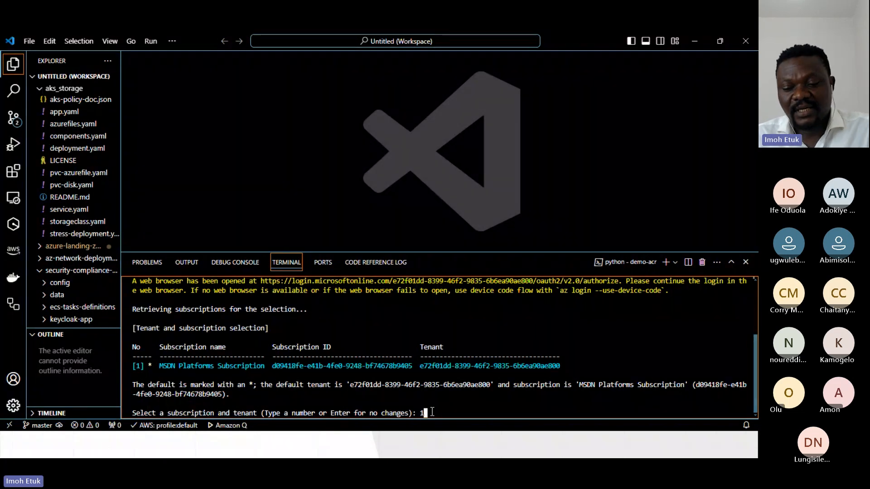
key(Return)
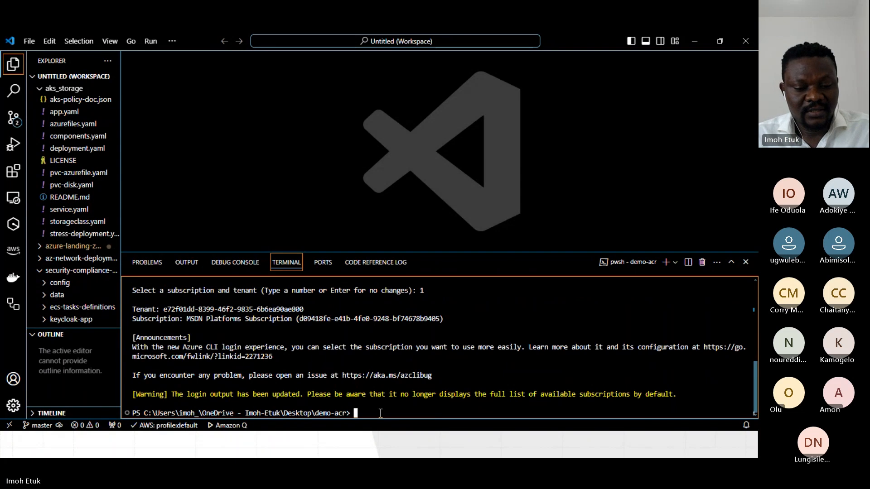
text(clear)
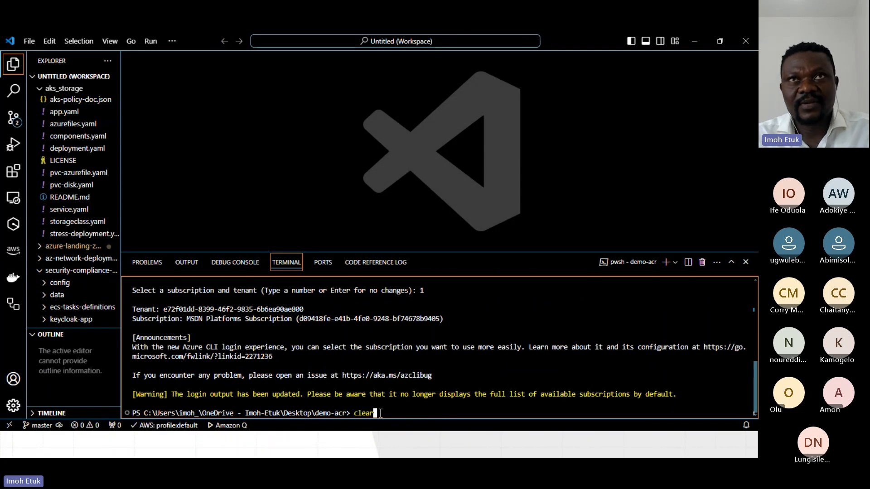
key(Return)
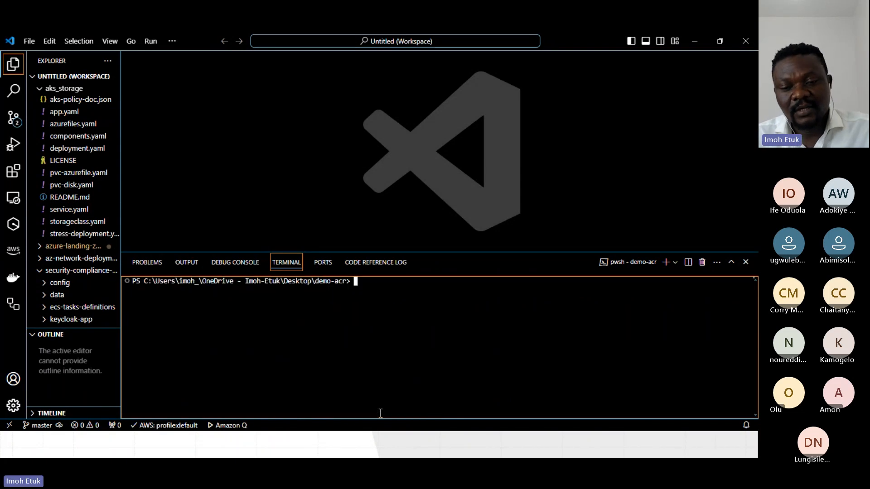
Begin a resource group creation command at the terminal prompt with az group create --name.
click(381, 445)
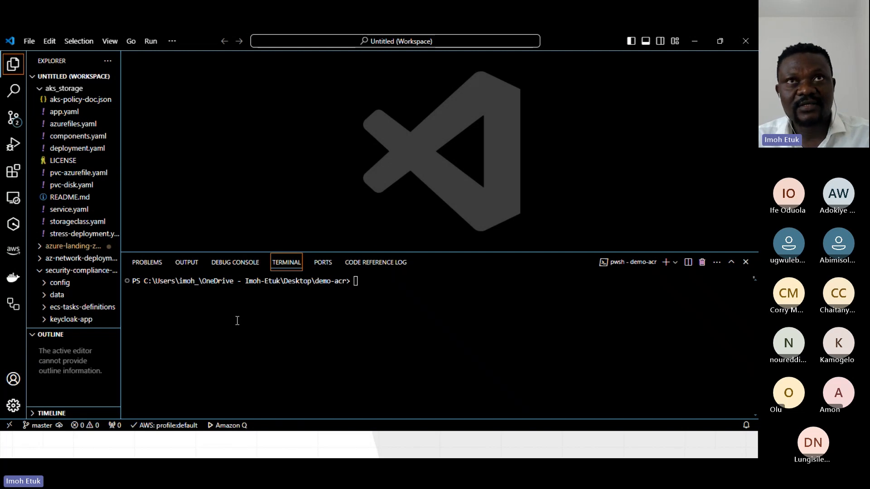
click(361, 281)
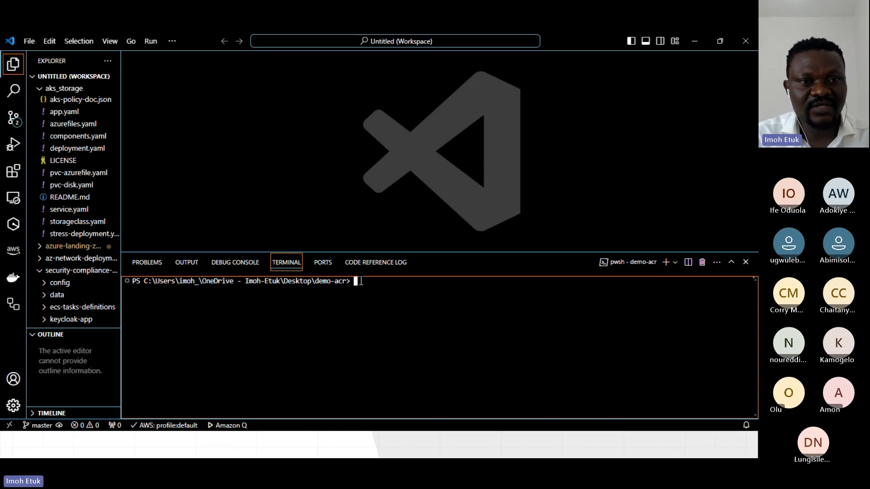
text(az)
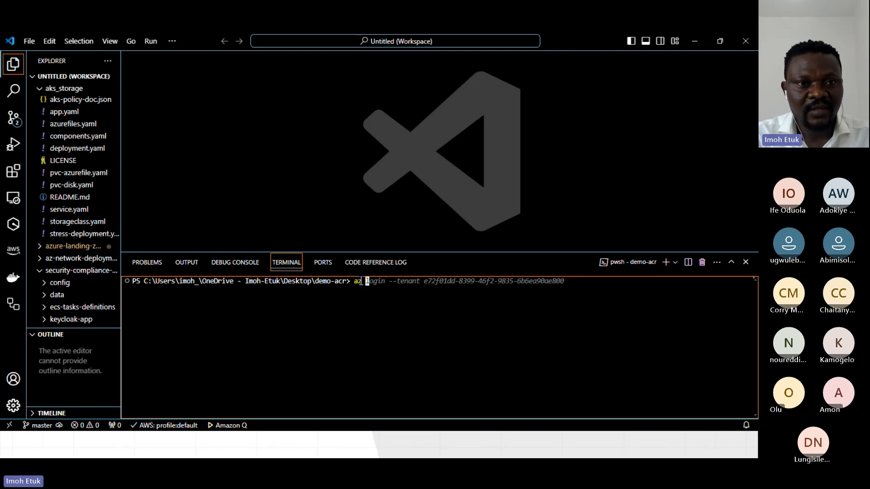
text(group)
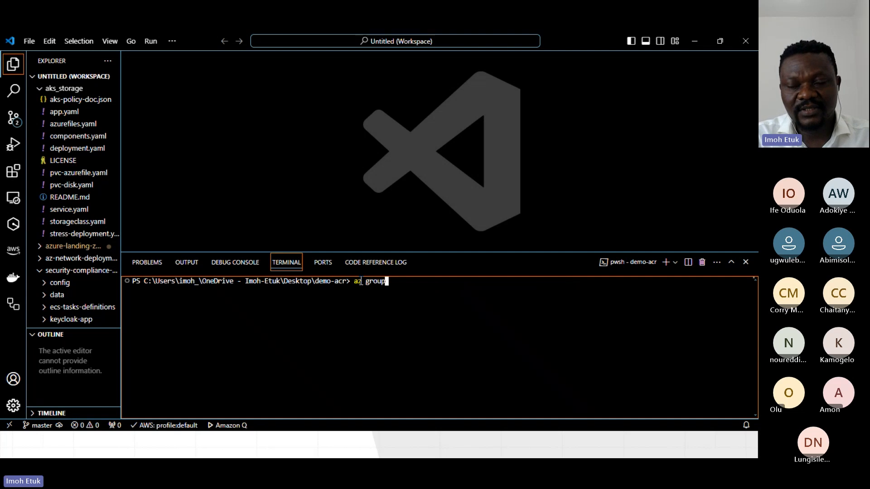
text( create )
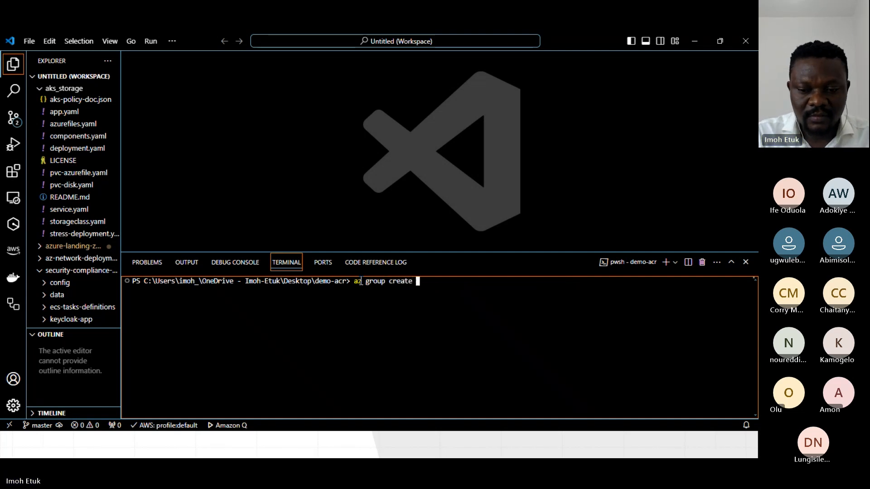
text(--name)
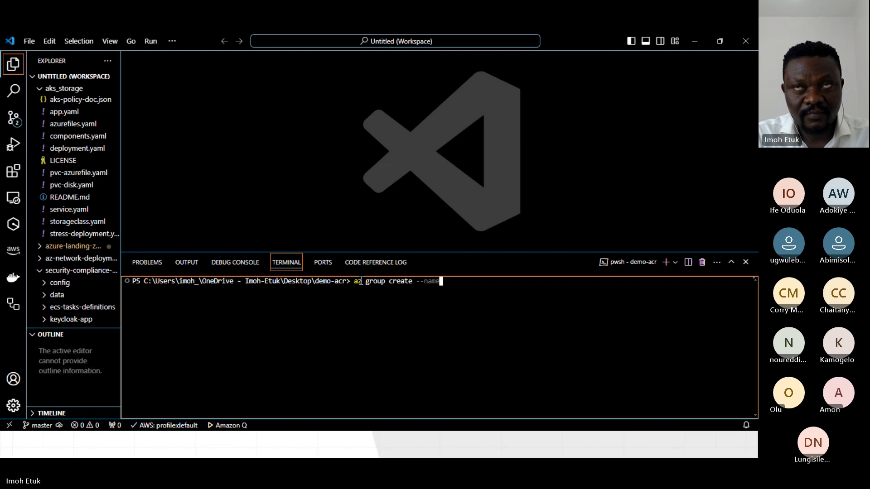
text( ARcReou)
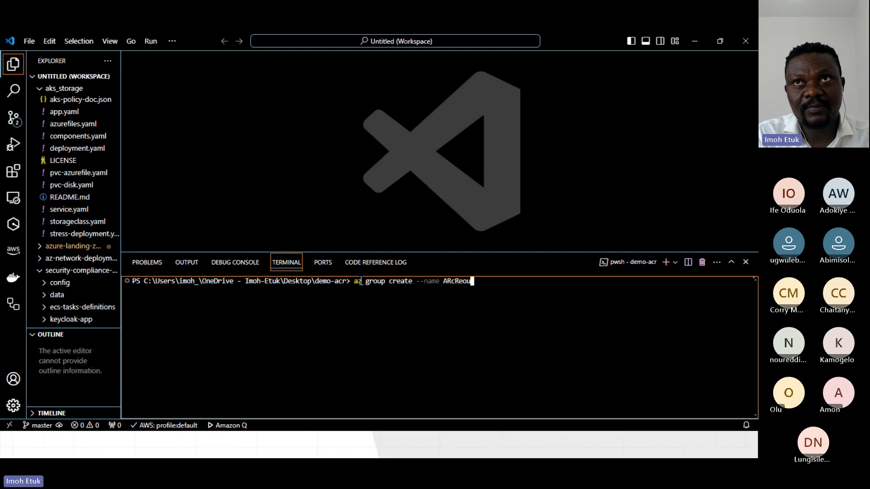
Enter ARcResourceGroup as the resource group name, correcting the misspelling in it.
key(BackSpace)
key(BackSpace)
text(sourceGr)
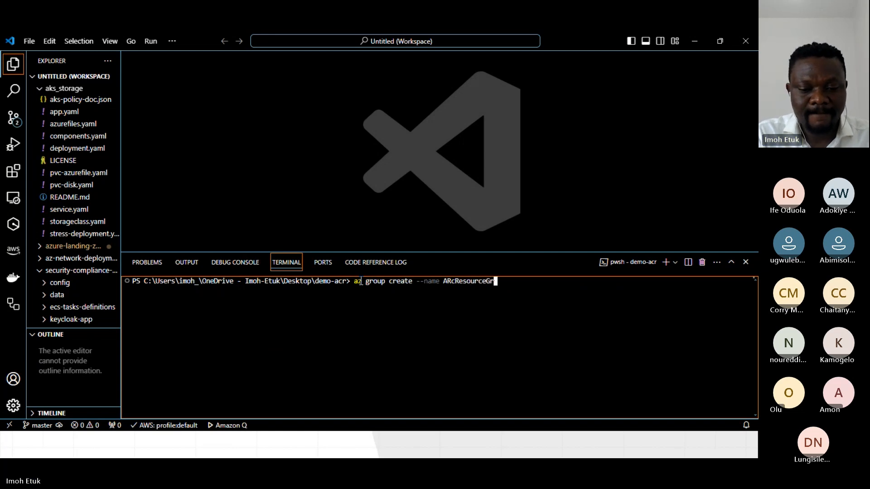
text(oup --location)
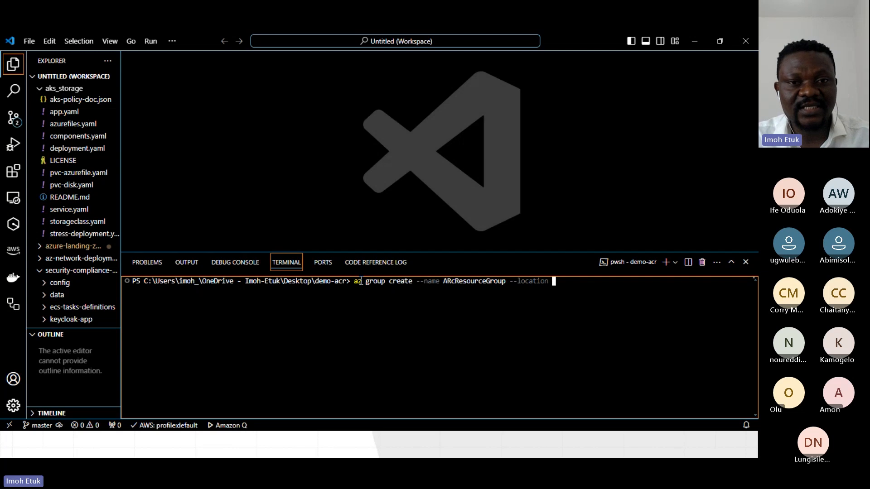
text( eastus)
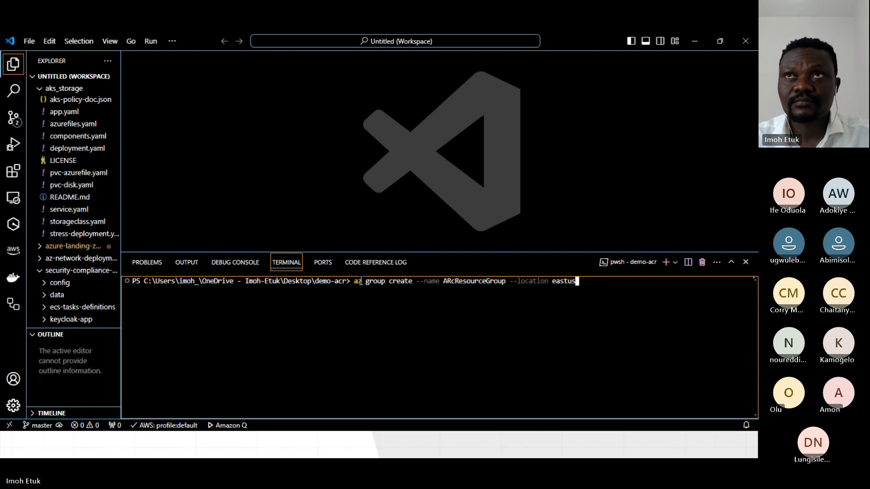
Add --location eastus to the group creation command and run it.
key(Return)
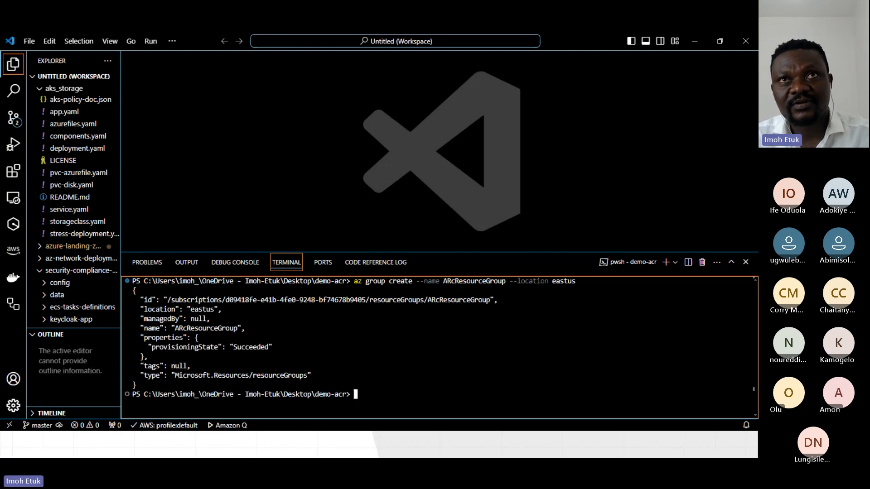
Highlight the provisioning state in the output, switch to the Azure portal in Chrome and open ARcResourceGroup from the resource groups list.
drag(272, 347, 241, 347)
key(alt+Tab)
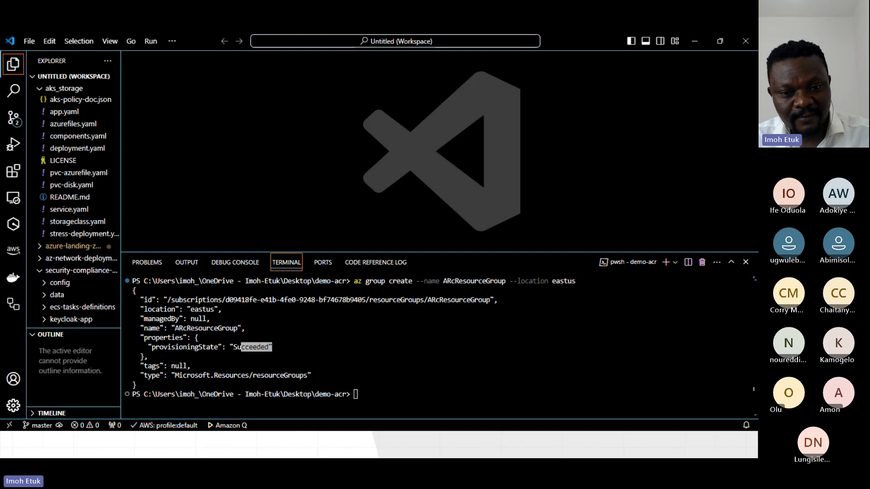
key(super+d)
key(super+d)
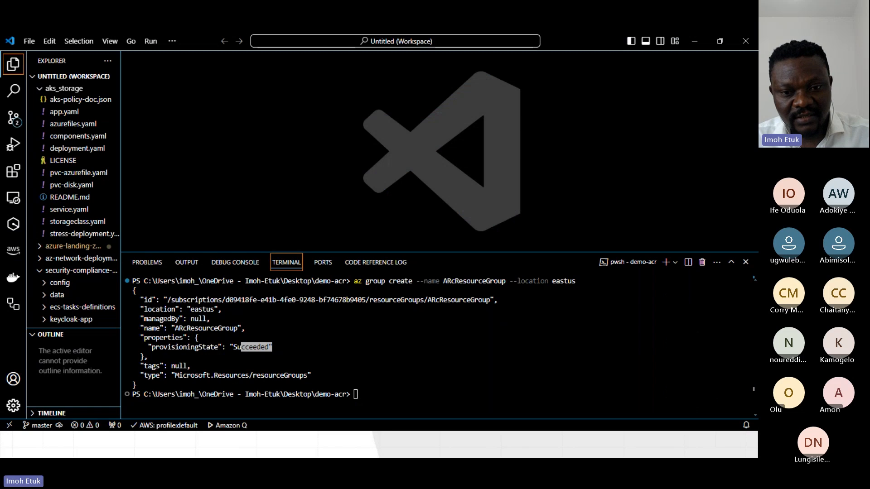
key(alt+Tab)
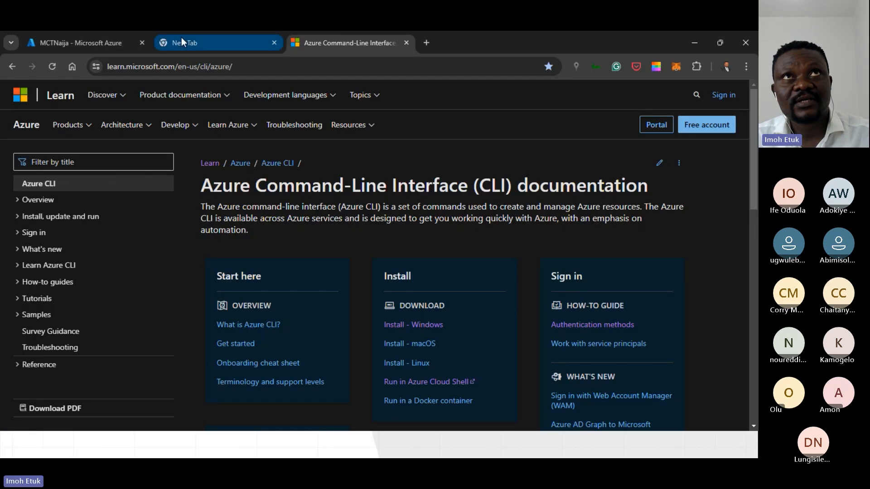
click(182, 41)
click(89, 42)
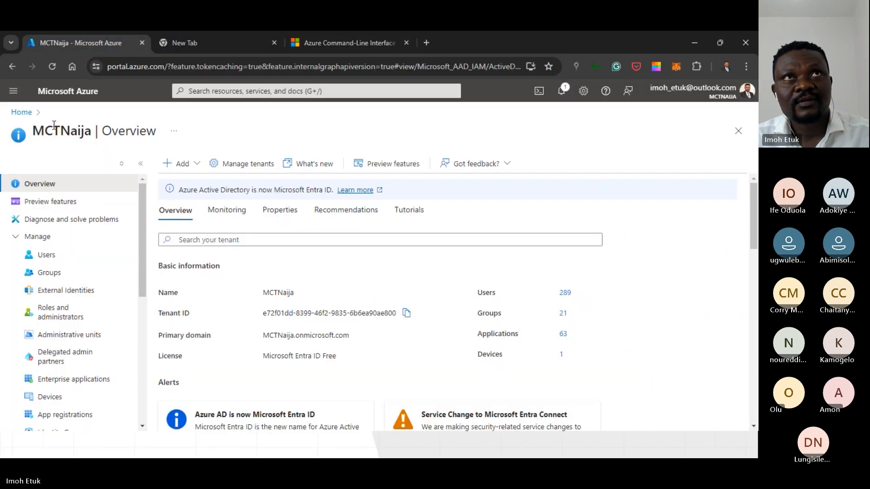
click(22, 112)
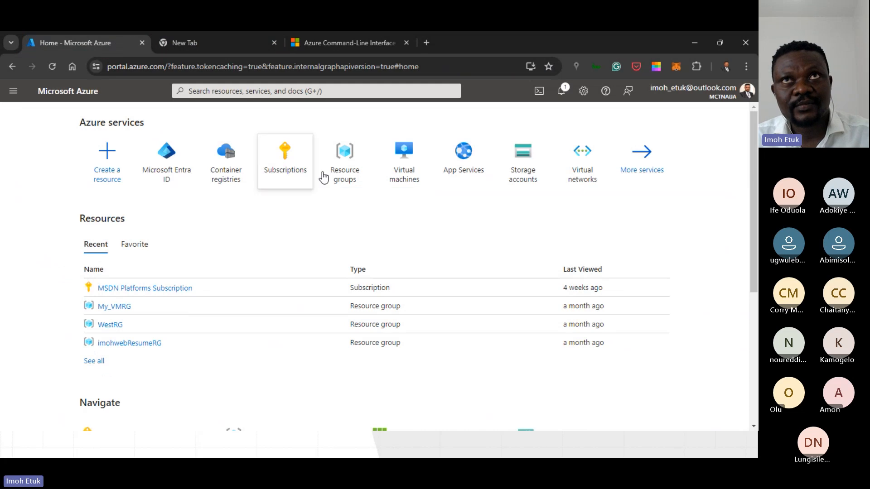
click(344, 171)
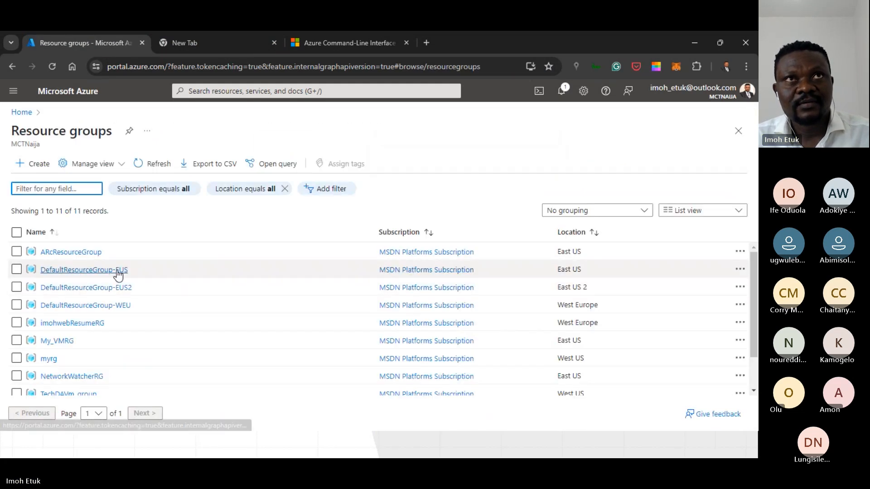
click(59, 252)
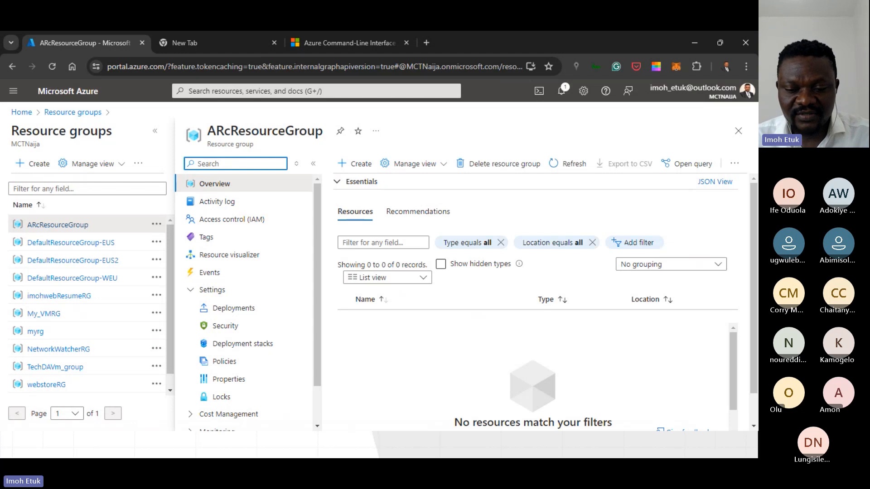
Return to the Visual Studio Code terminal, enlarge its panel upward and clear the output.
key(alt+Tab)
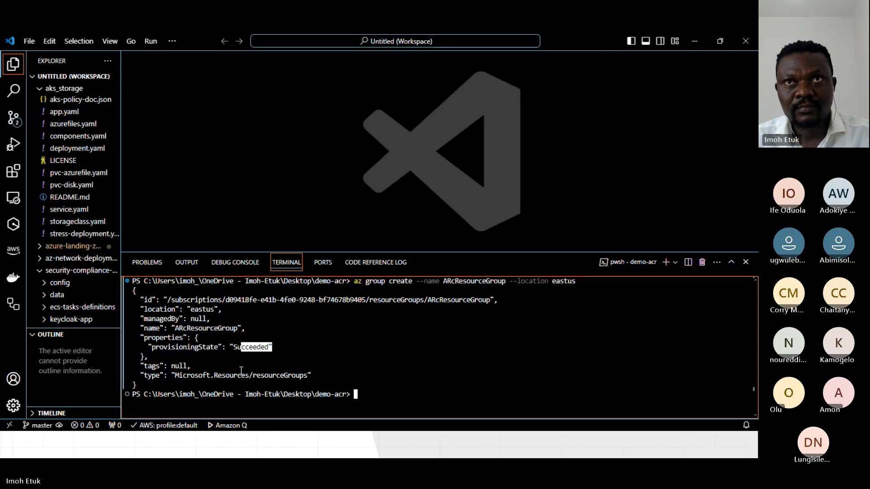
click(364, 398)
key(alt+Tab)
click(399, 402)
text(clear)
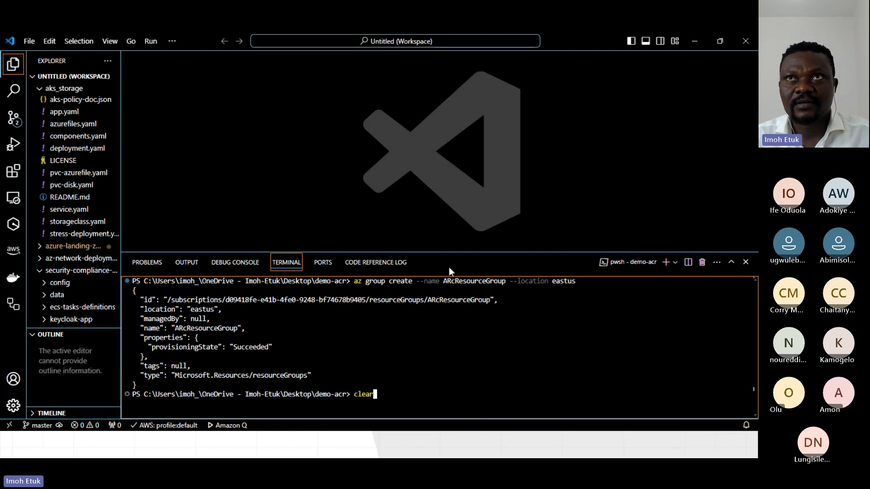
drag(450, 251, 444, 180)
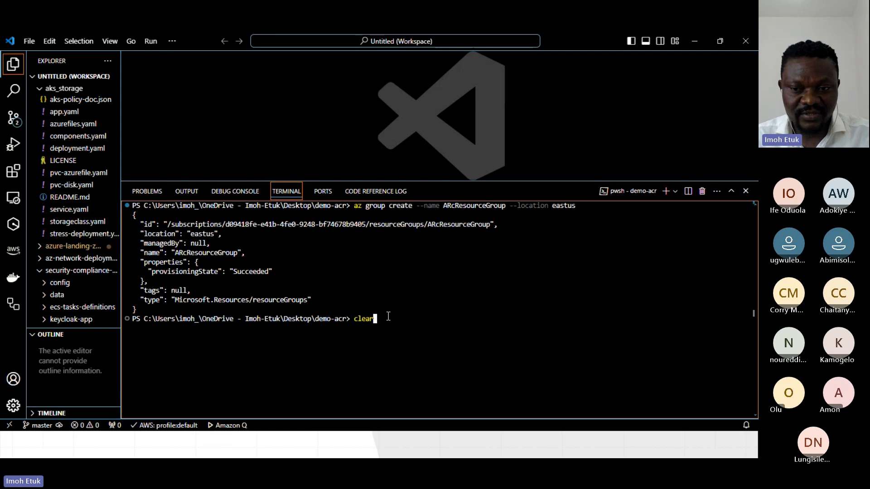
key(Return)
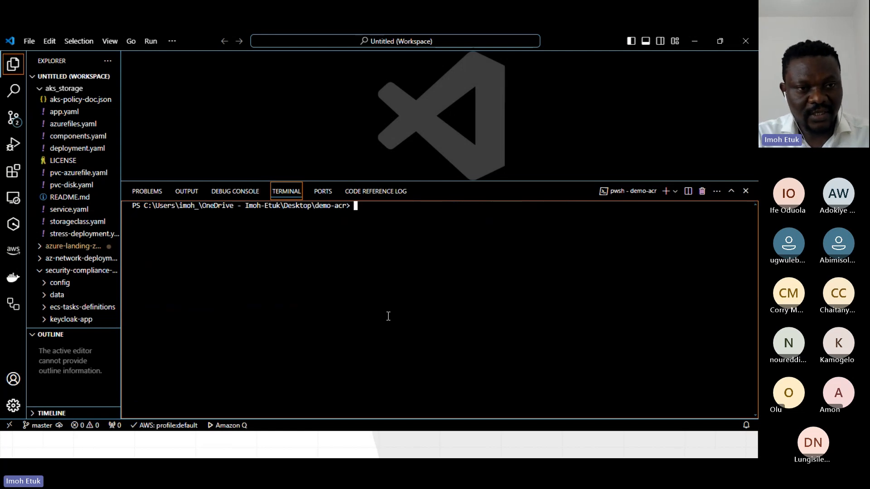
Begin an az acr create command with --resource-group set to ArcResourceGroup.
text(az)
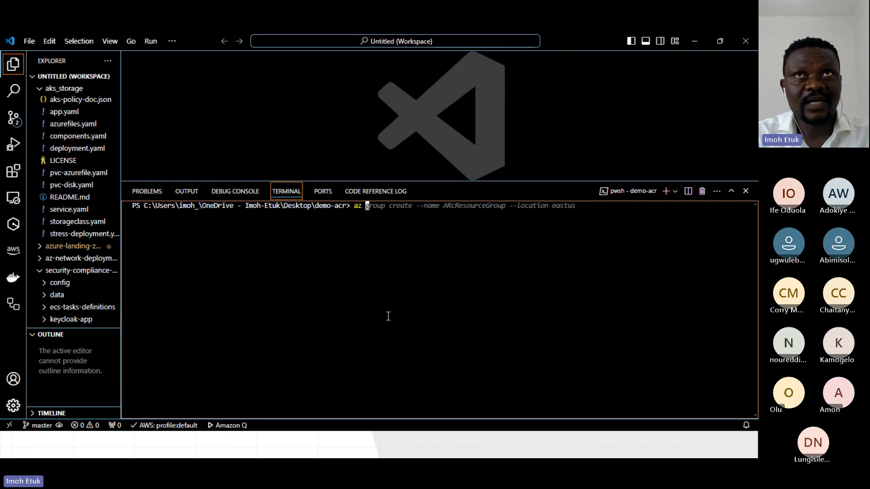
text(acr)
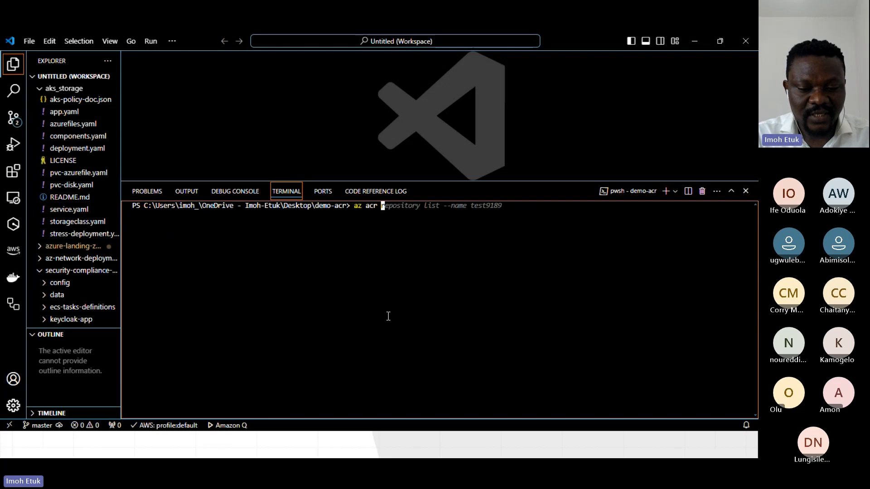
text(c)
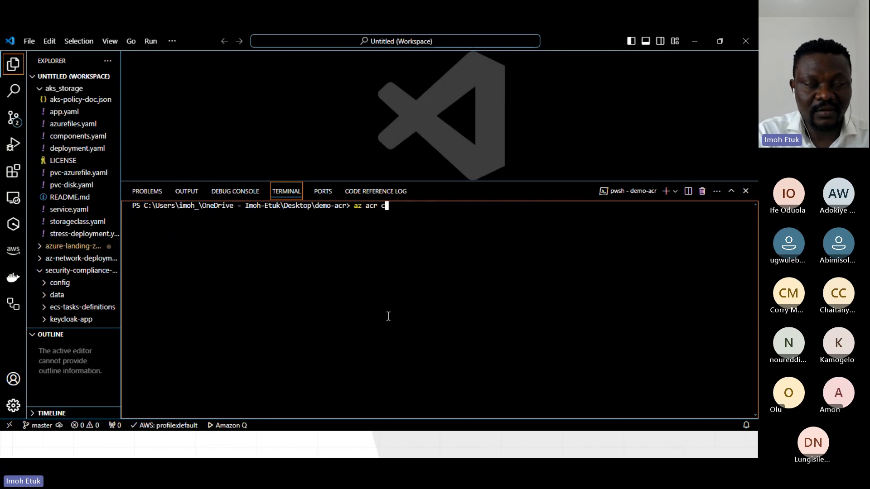
text(reate --)
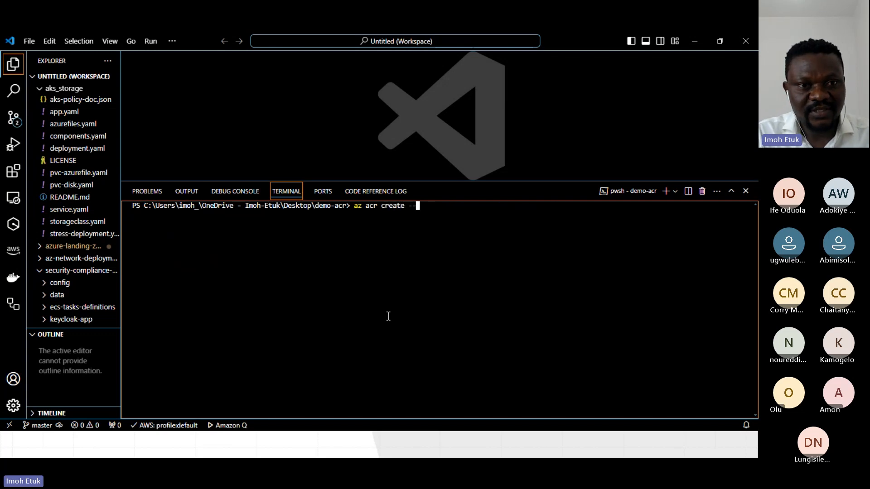
text(resource)
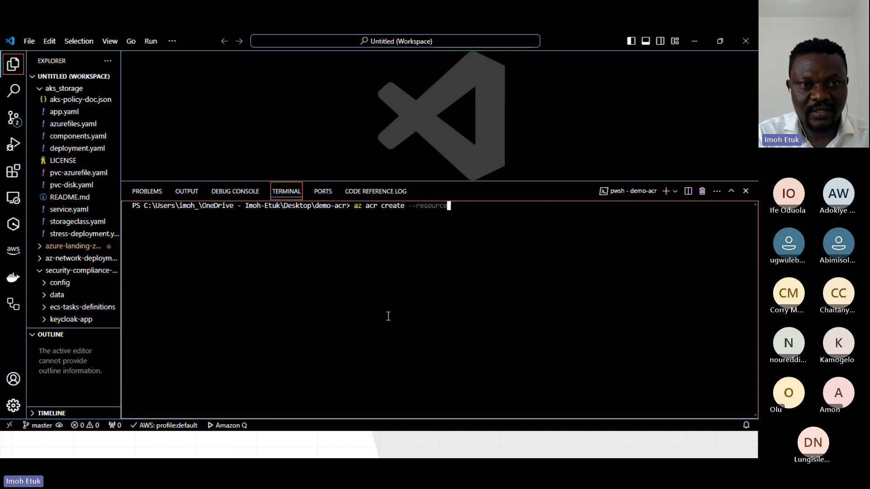
text(-group )
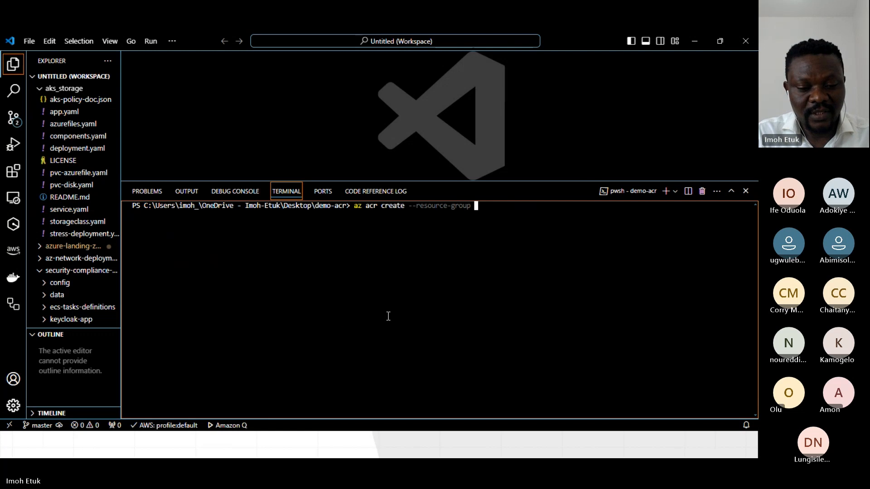
text(AR)
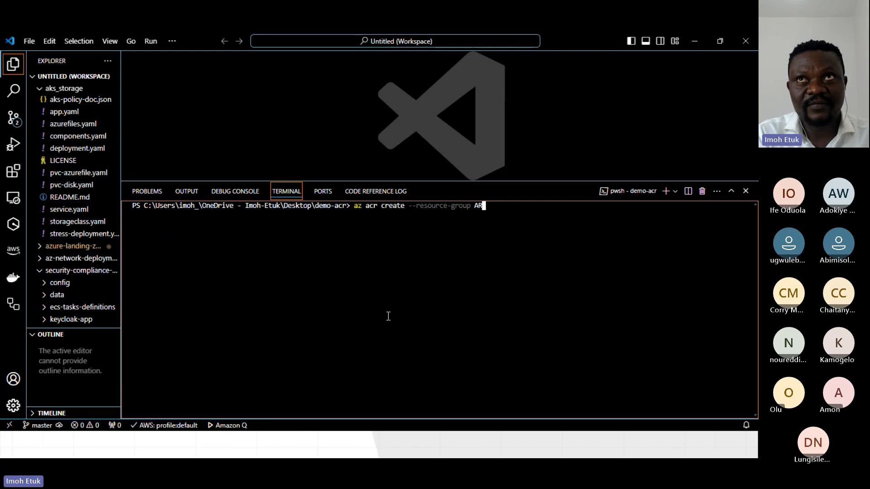
text(cResour)
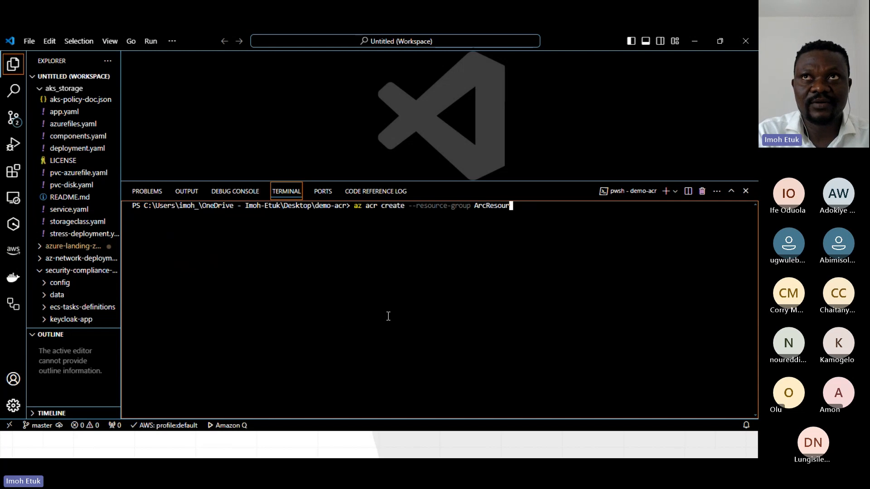
text(ceGroup --name )
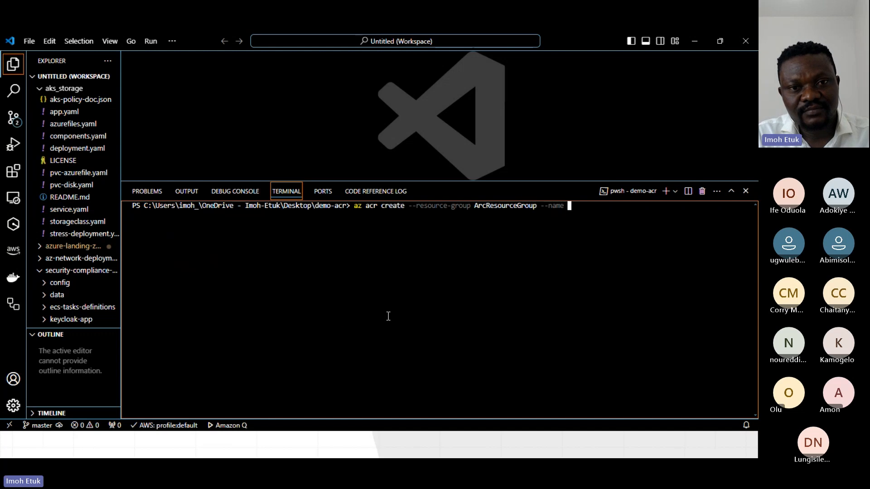
text(demo)
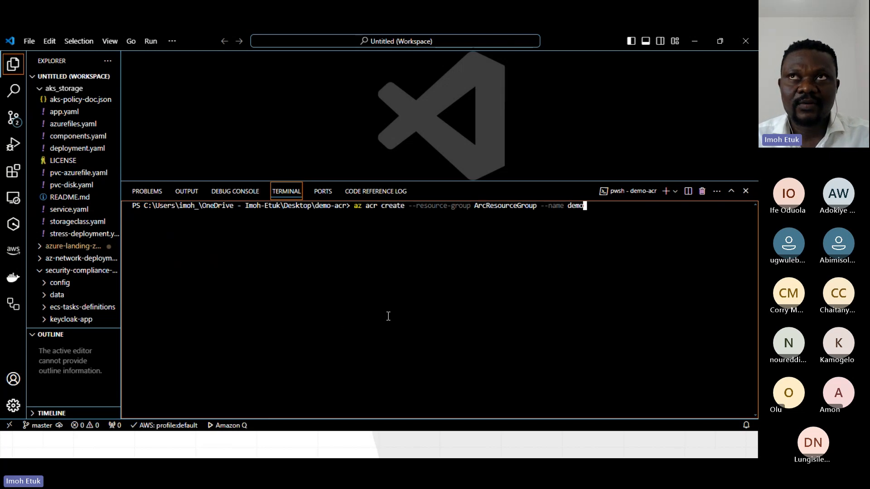
Add --name demoacr2024 to the registry creation command.
text(acr)
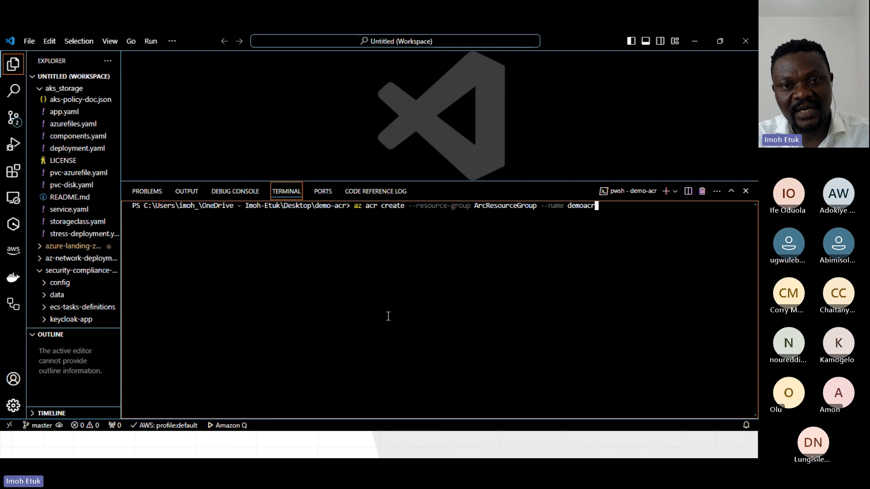
text(2024)
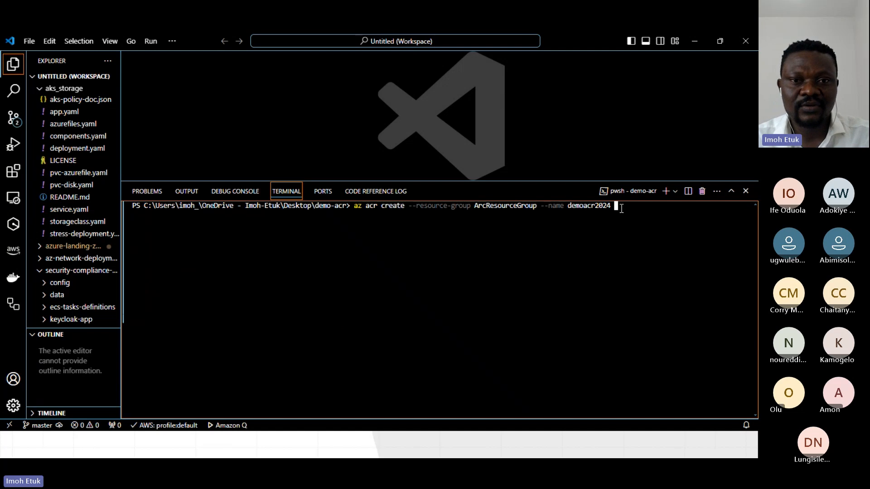
Add --sku Basic to the registry creation command and run it.
text(-)
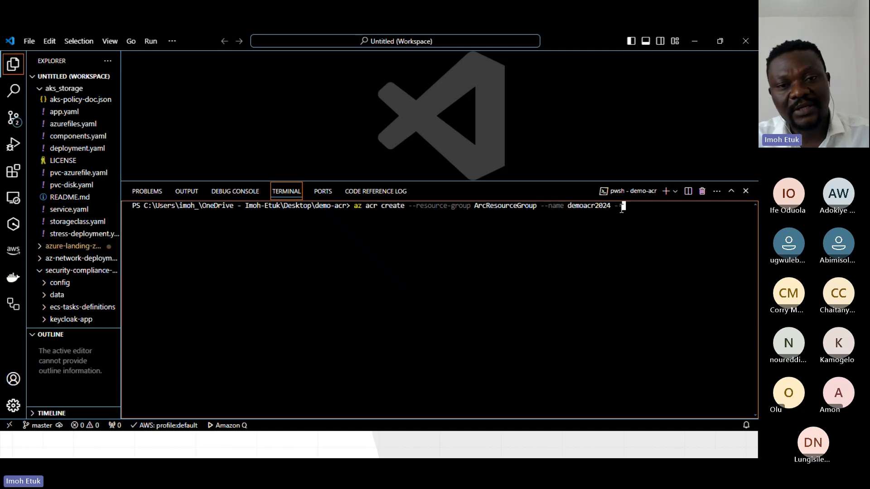
text(-sku)
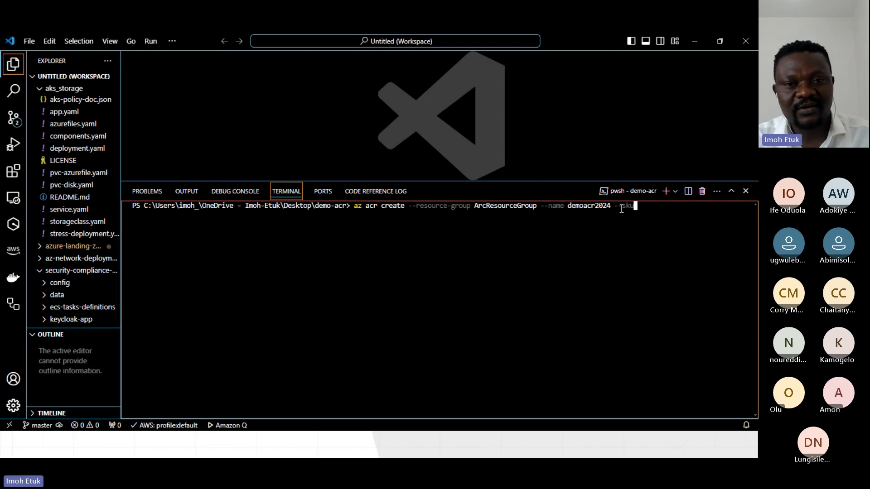
text( Ba)
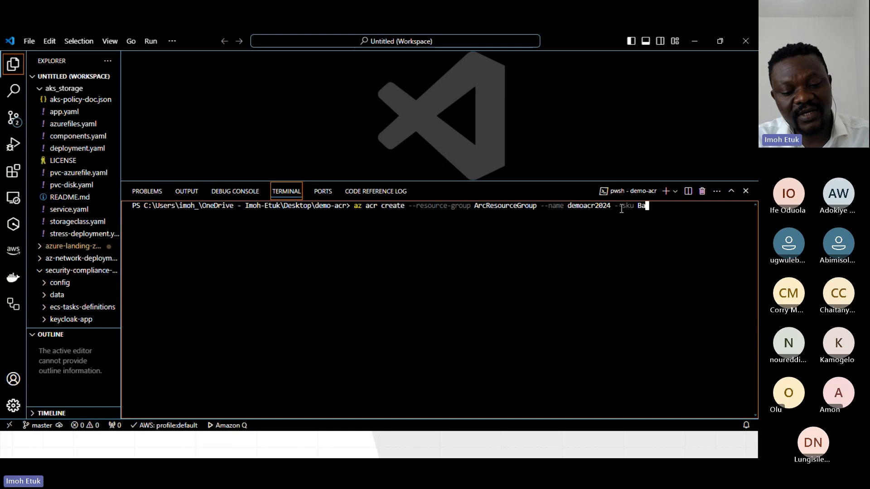
text(is)
key(BackSpace)
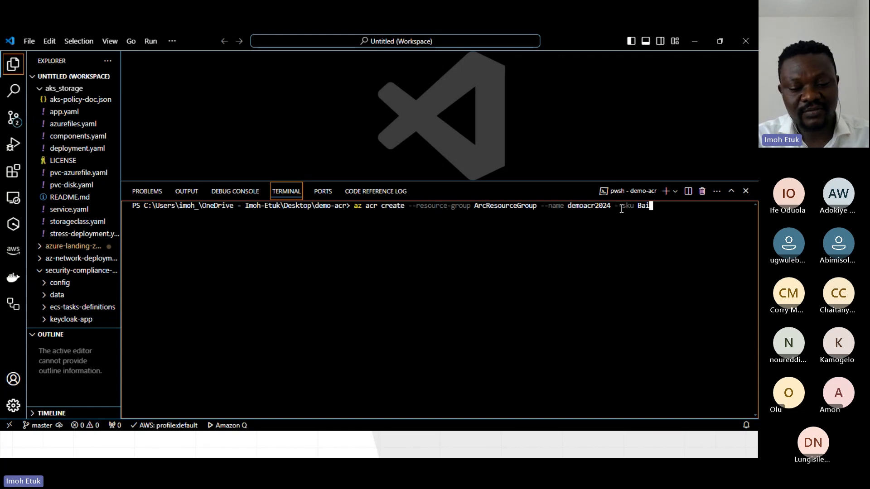
key(BackSpace)
text(sic)
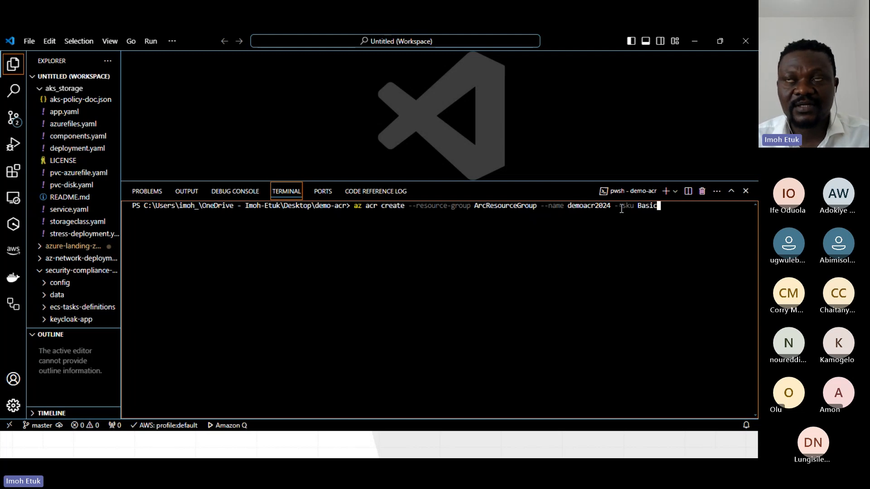
key(Return)
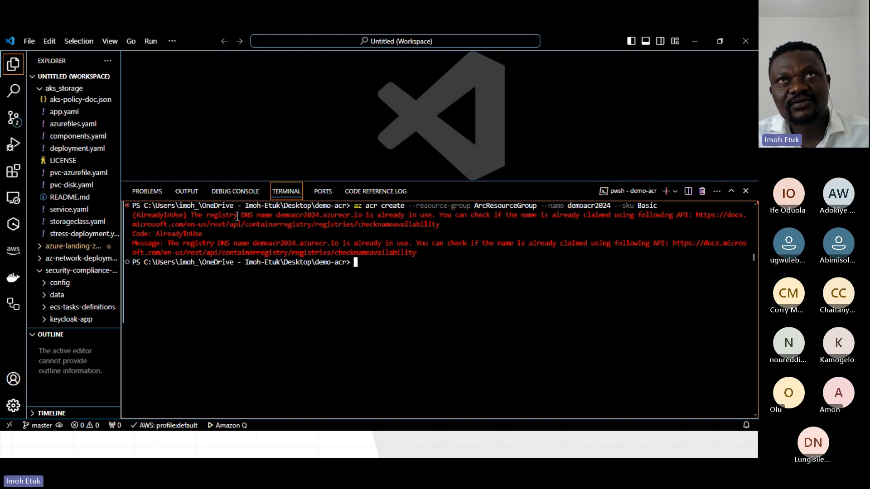
Highlight the registry DNS name in the error, then recall the creation command and change the registry name to demoacr8405.
drag(276, 215, 411, 218)
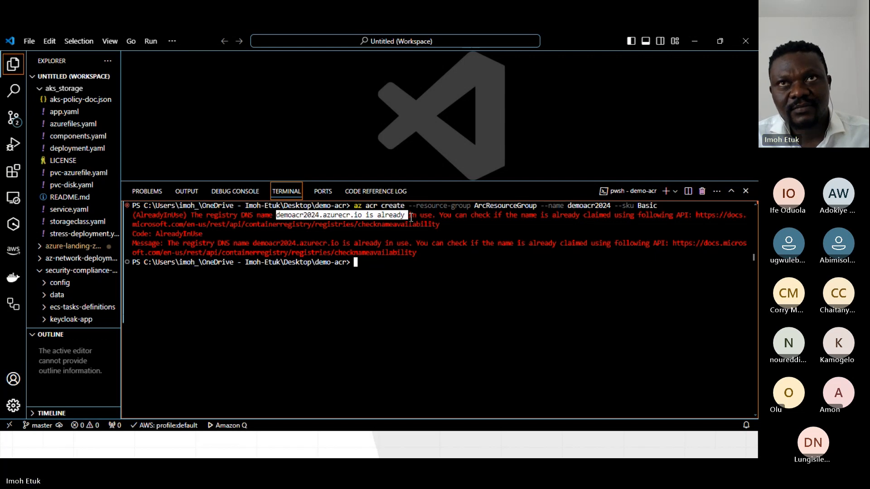
click(379, 264)
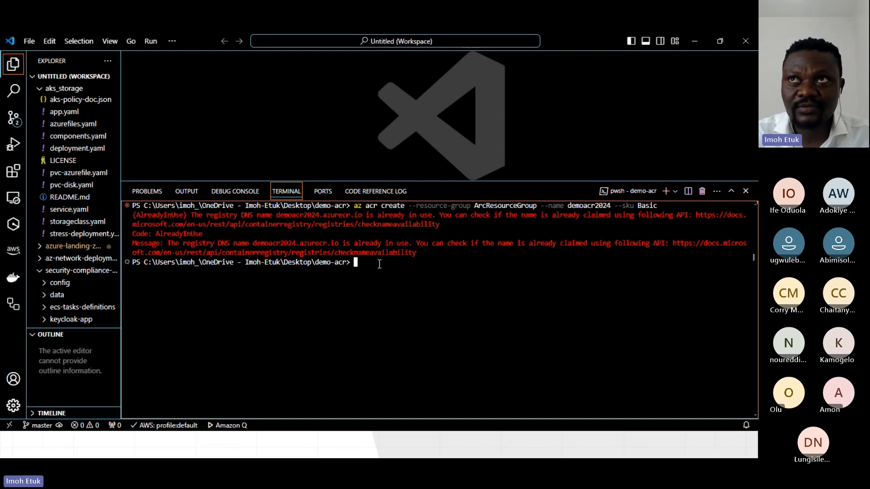
key(Up)
key(Left)
key(Left)
key(Left)
key(Left)
key(Left)
key(Left)
key(Left)
key(Left)
key(Left)
key(Left)
key(Left)
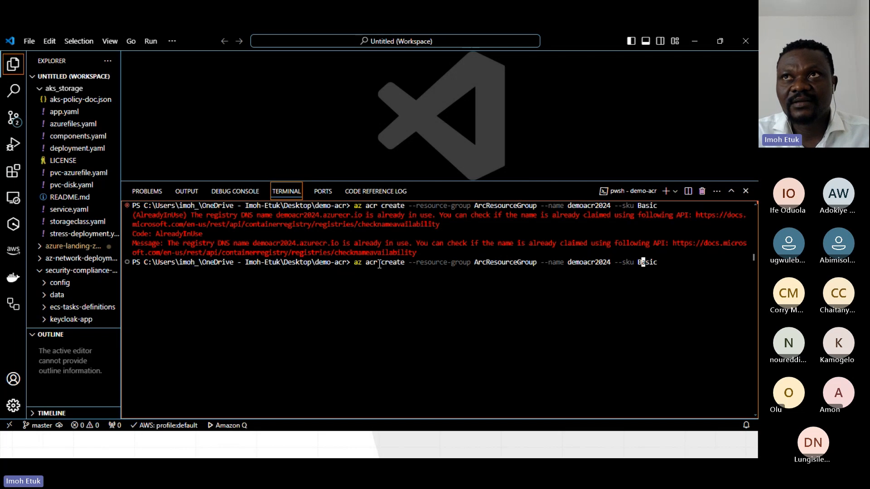
key(Left)
key(BackSpace)
key(BackSpace)
key(BackSpace)
key(BackSpace)
text(8405)
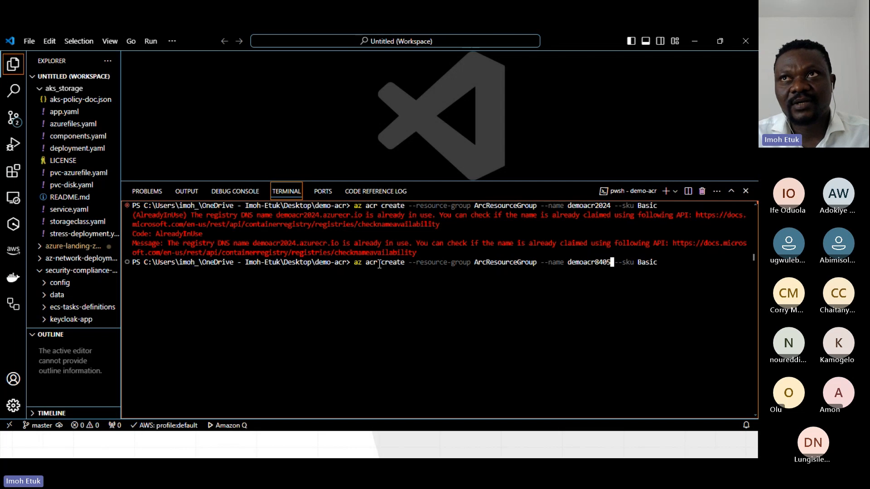
Run the corrected registry creation command and look through its JSON output.
key(Right)
key(Right)
key(Right)
key(Right)
key(Right)
key(Right)
key(Right)
key(Right)
key(Right)
key(Right)
key(Right)
key(Right)
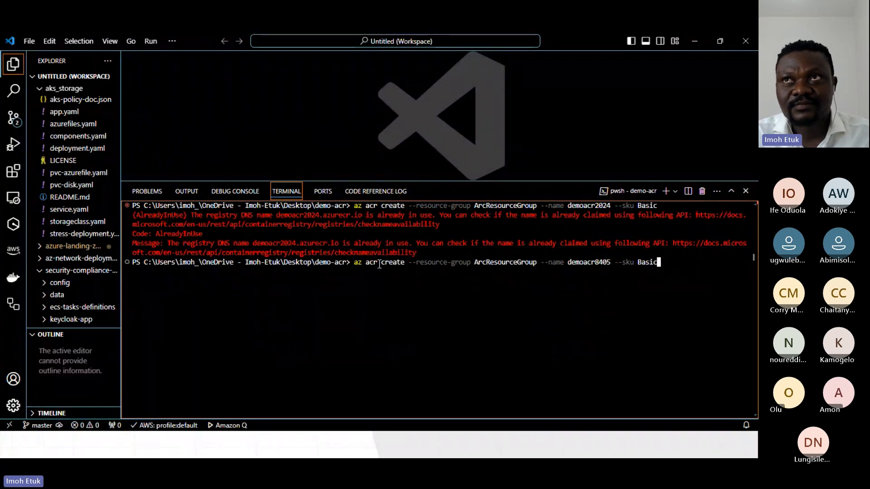
key(Return)
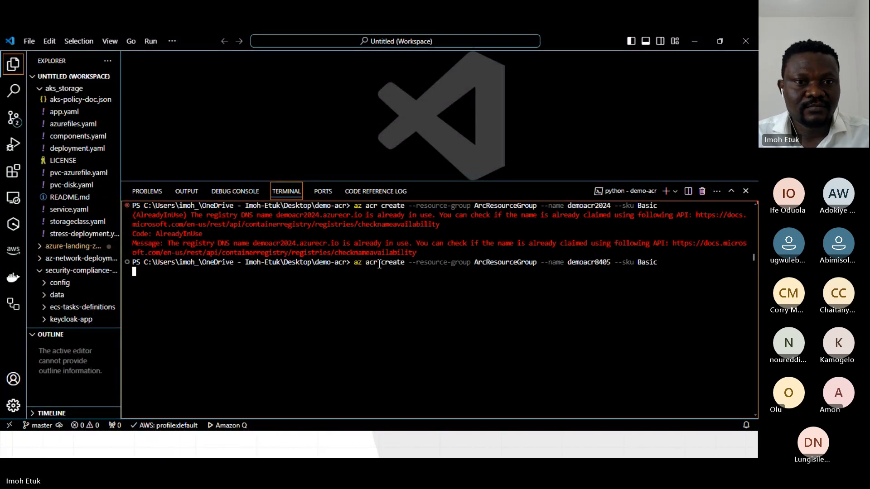
key(alt+Tab)
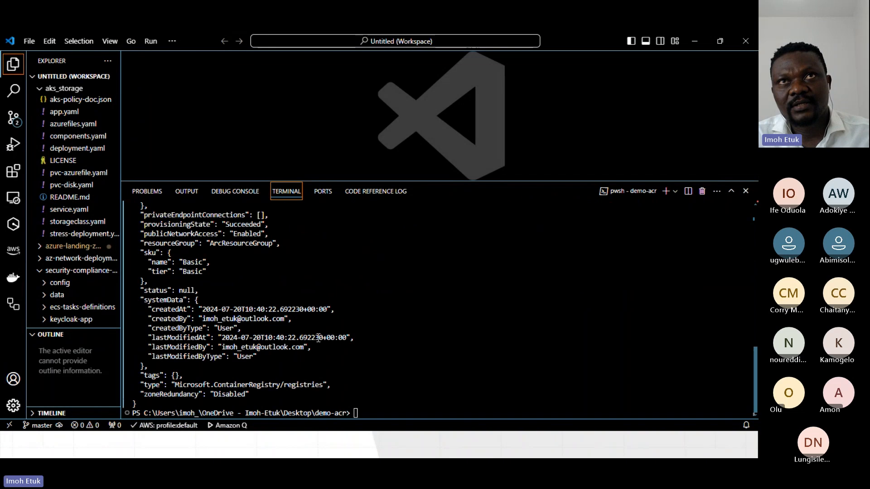
scroll(310, 329, up, 10)
scroll(308, 322, up, 2)
scroll(304, 320, down, 6)
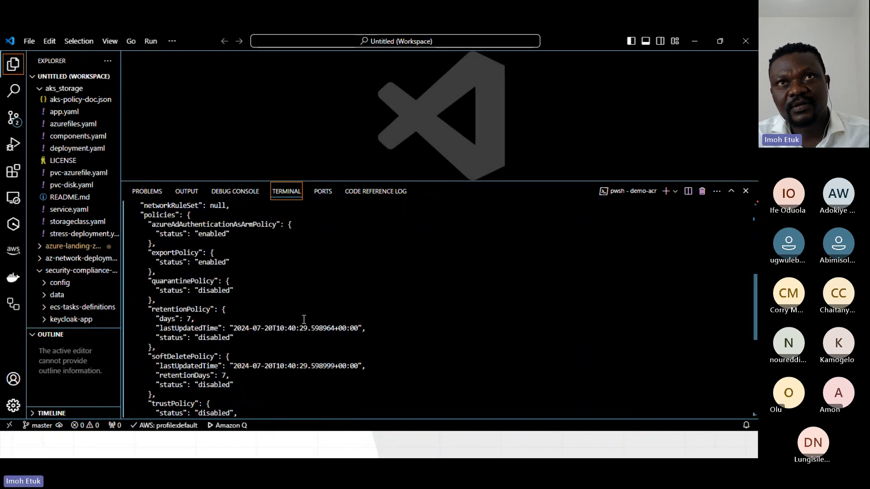
scroll(304, 319, down, 8)
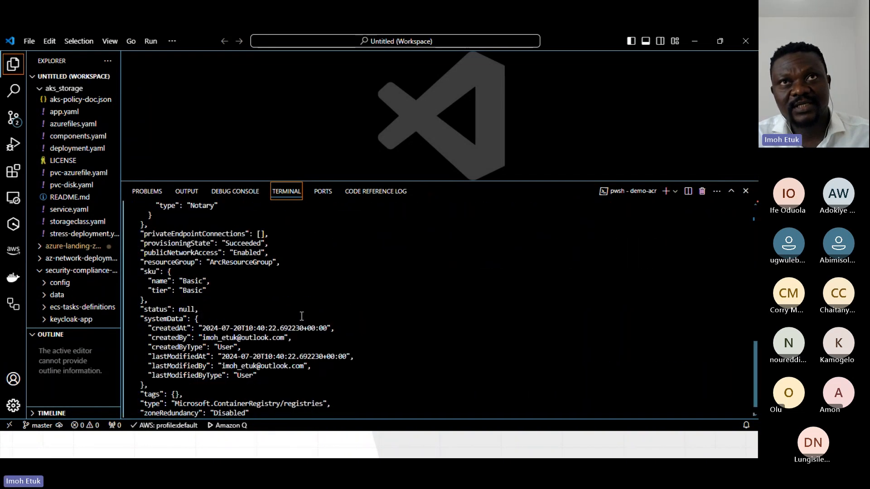
Clear the registry creation output from the terminal.
click(358, 410)
text(clear)
key(Return)
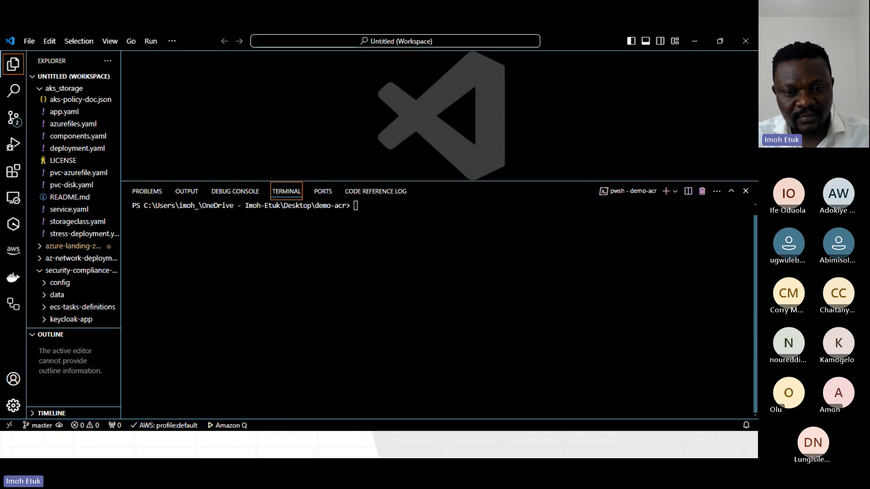
Switch to the Azure portal in Chrome, refresh ARcResourceGroup with the resource groups list collapsed, and open the demoacr8405 registry.
key(alt+Tab)
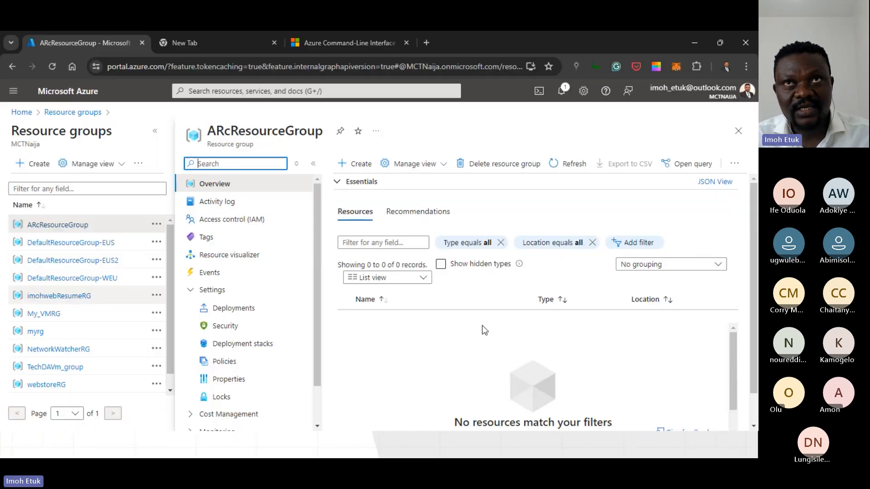
click(570, 166)
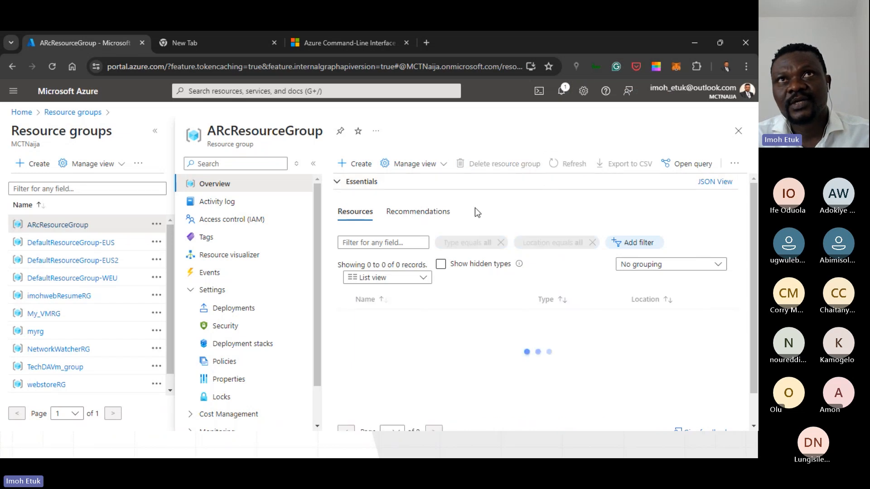
click(155, 133)
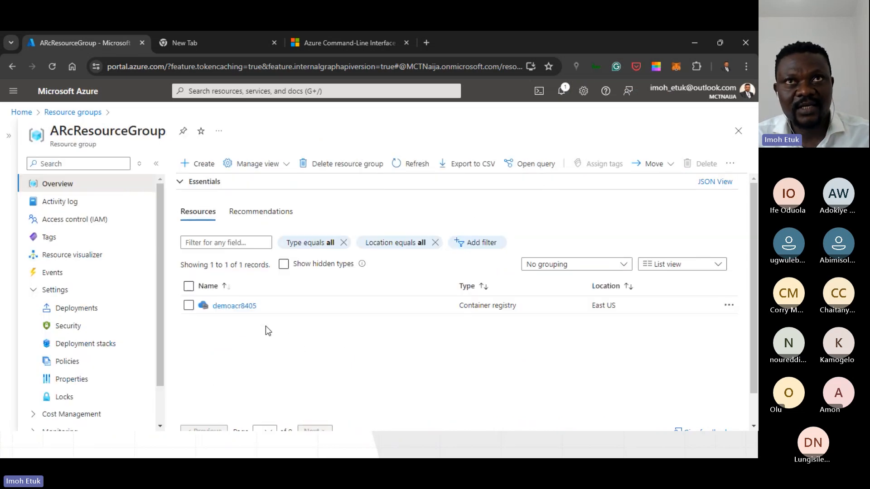
click(236, 307)
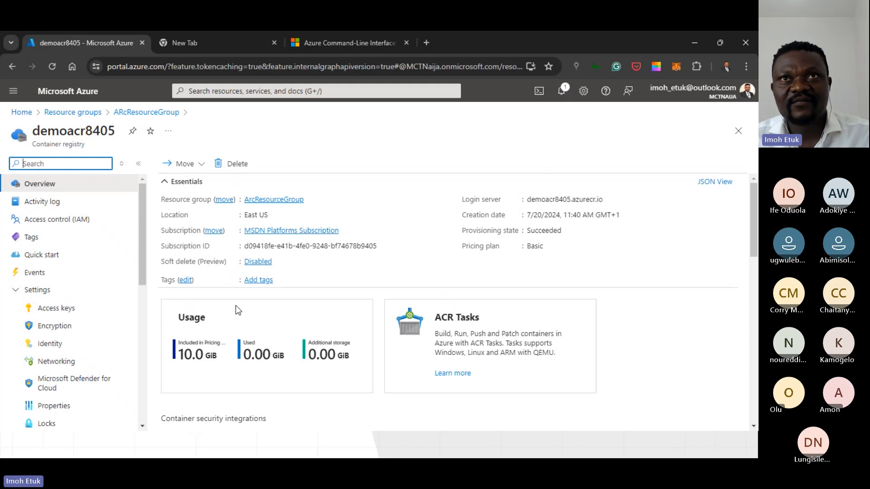
Examine the overview details and the settings entries of the demoacr8405 container registry.
click(249, 357)
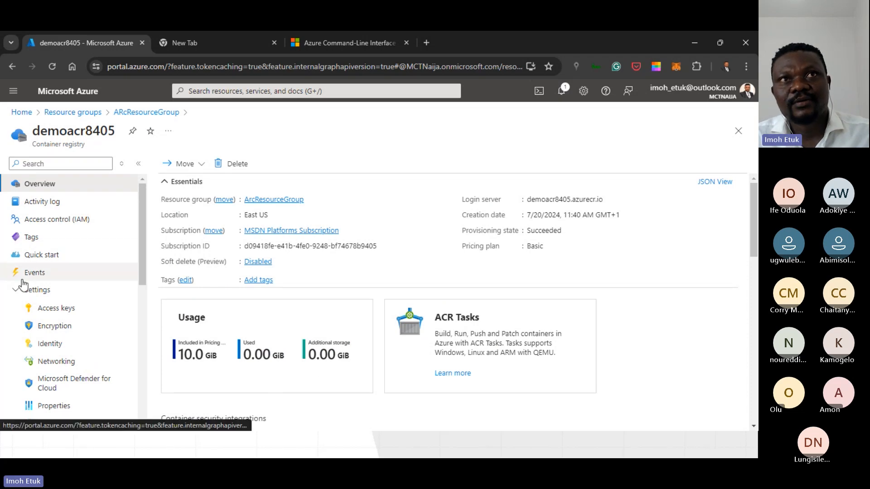
scroll(40, 310, down, 2)
scroll(40, 310, up, 3)
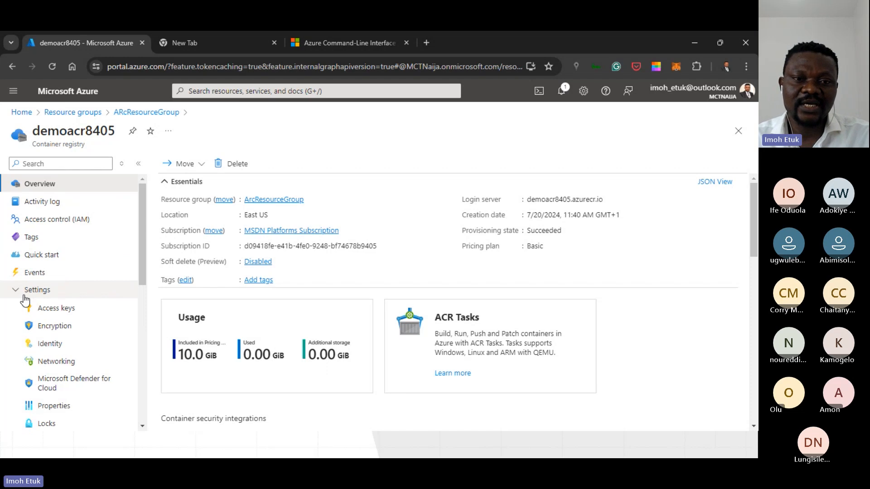
key(alt+Tab)
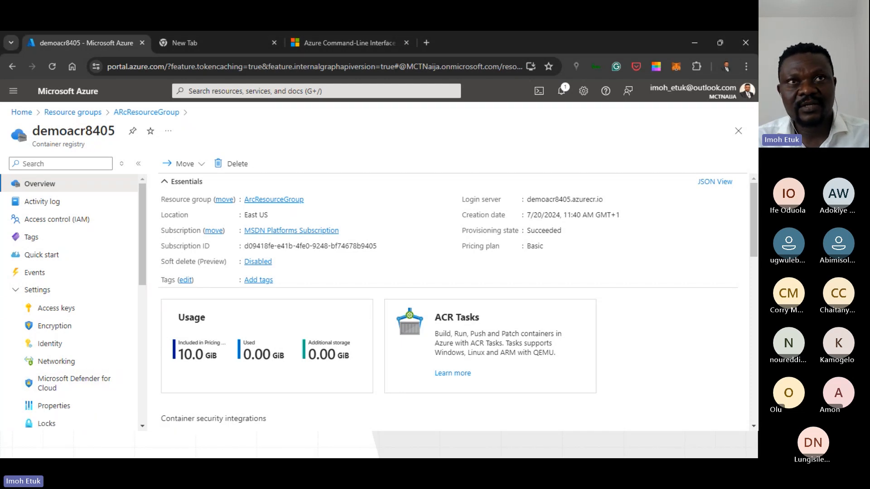
Open the list of repositories stored in the demoacr8405 container registry.
scroll(84, 355, down, 3)
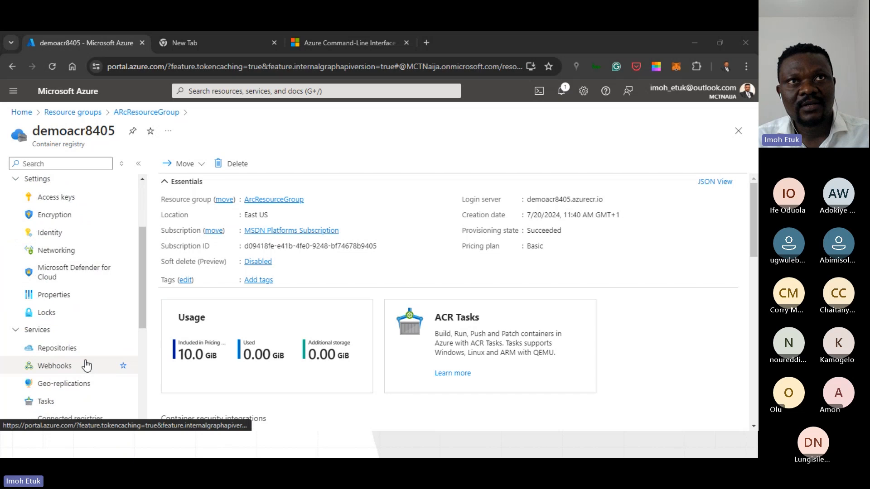
click(68, 351)
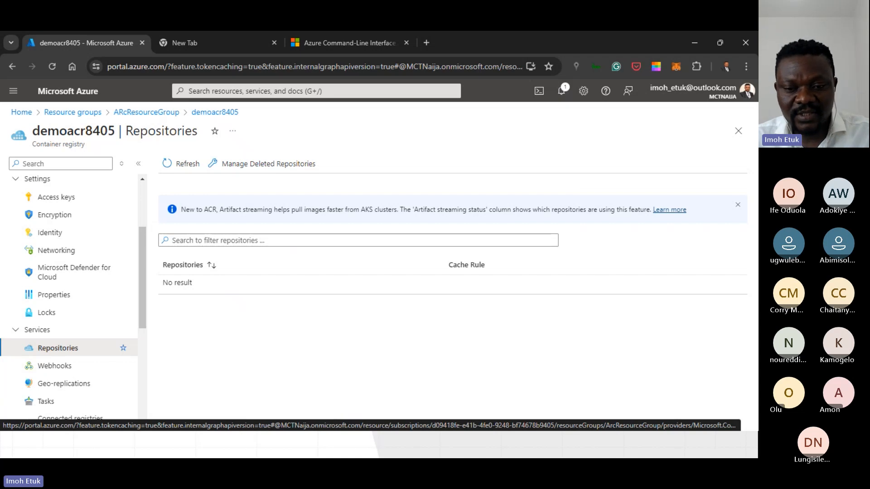
Switch to the VS Code terminal and log in to the registry with az acr login --name demoacr8405.
key(alt+Tab)
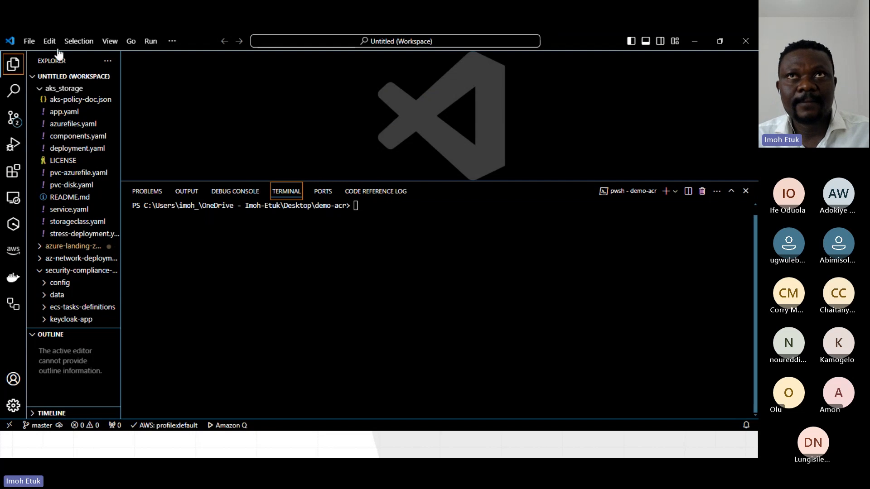
click(369, 206)
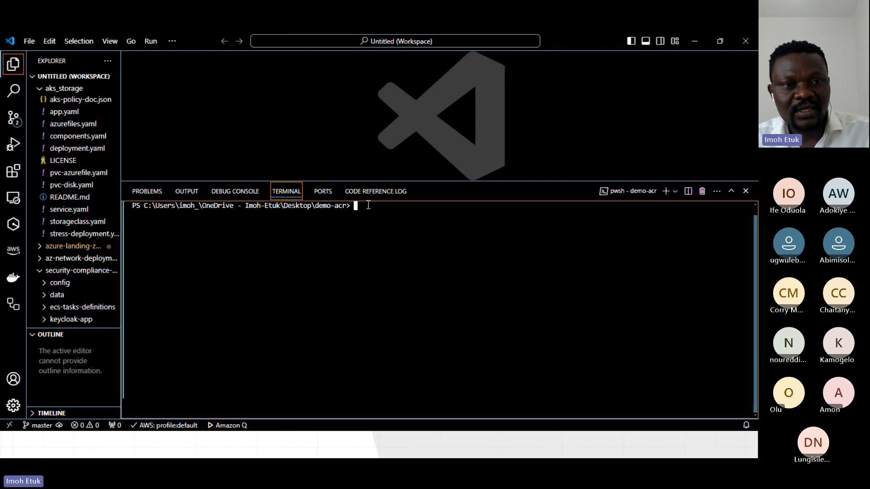
text(az )
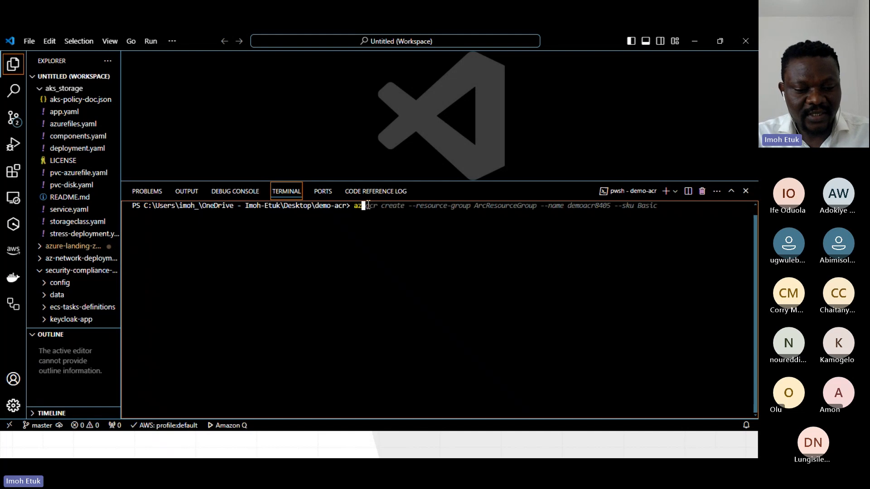
text(a)
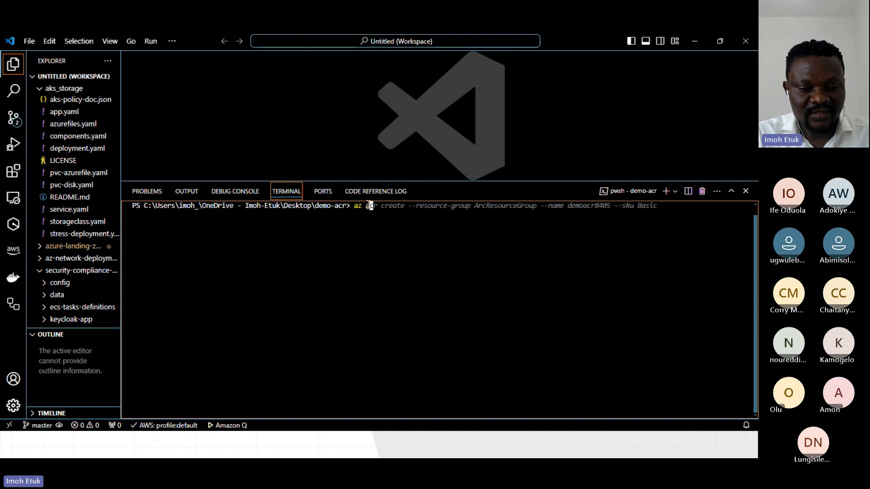
text(cr login )
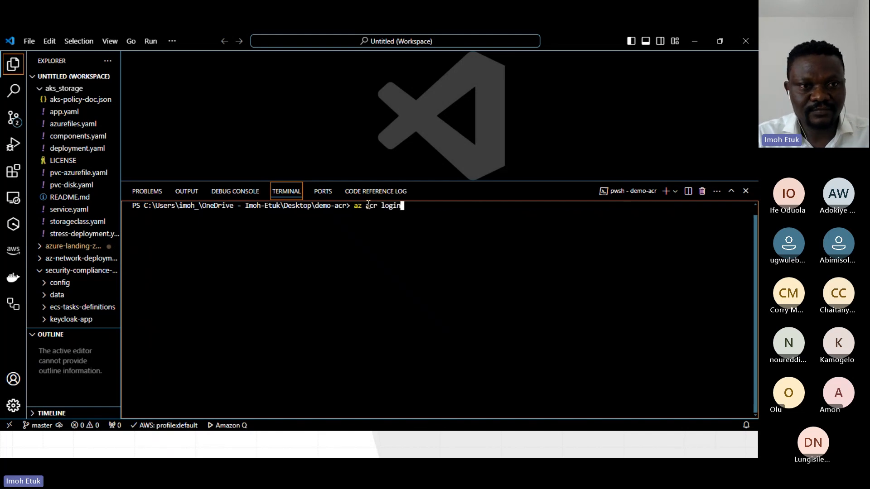
text(--)
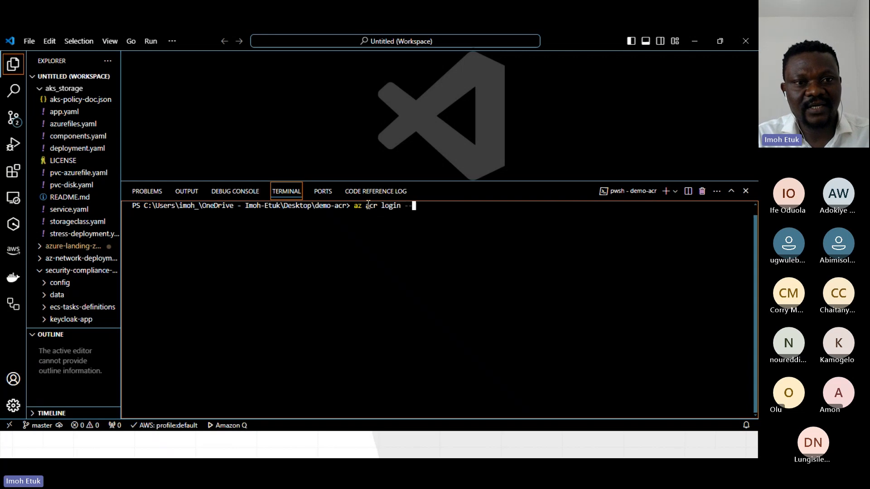
text(name demoacr)
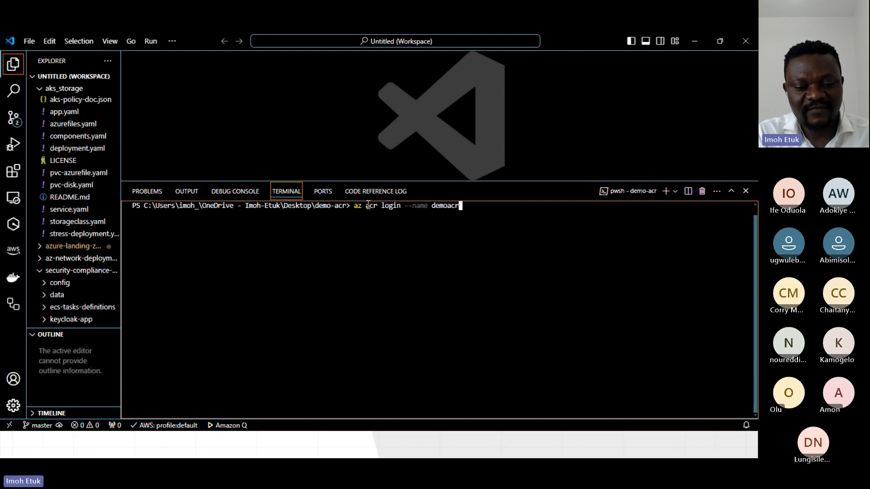
text(8405)
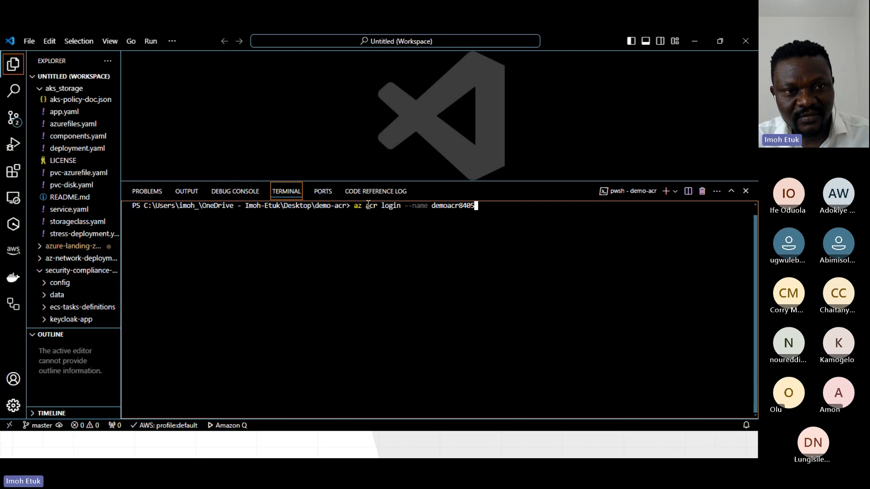
key(Return)
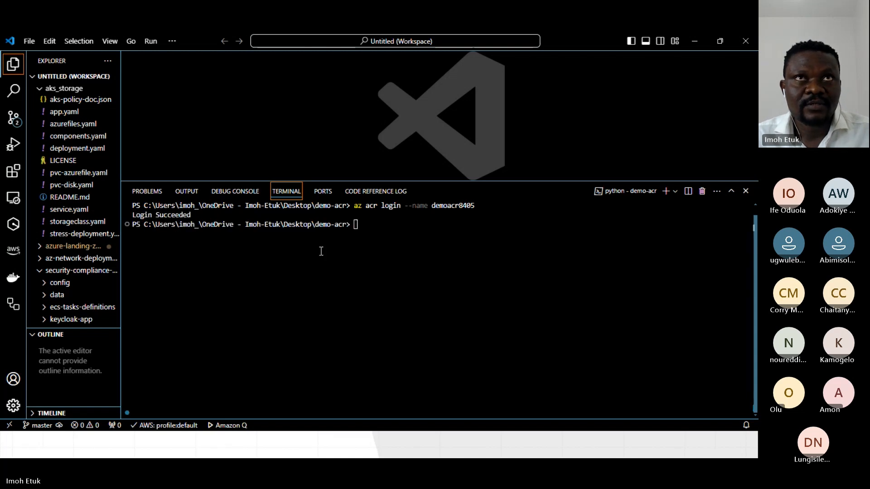
Try to list the registry's repositories with az acr repository list --name demo8405.
click(374, 227)
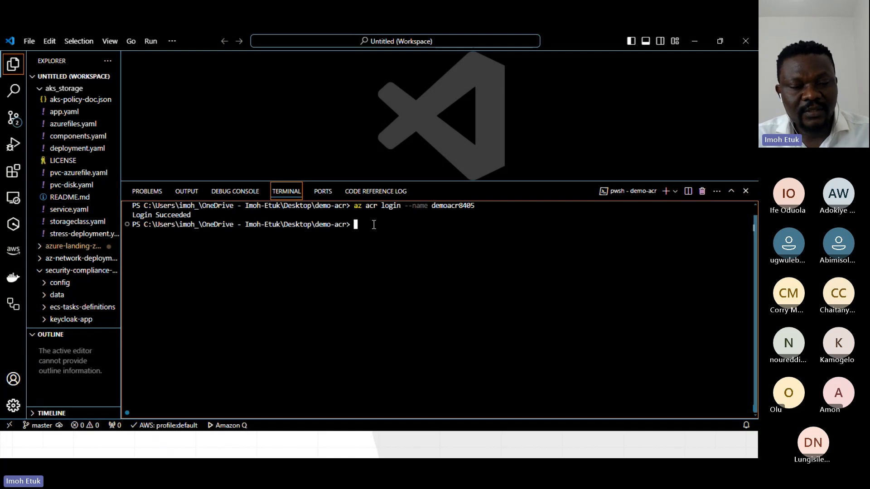
text(az)
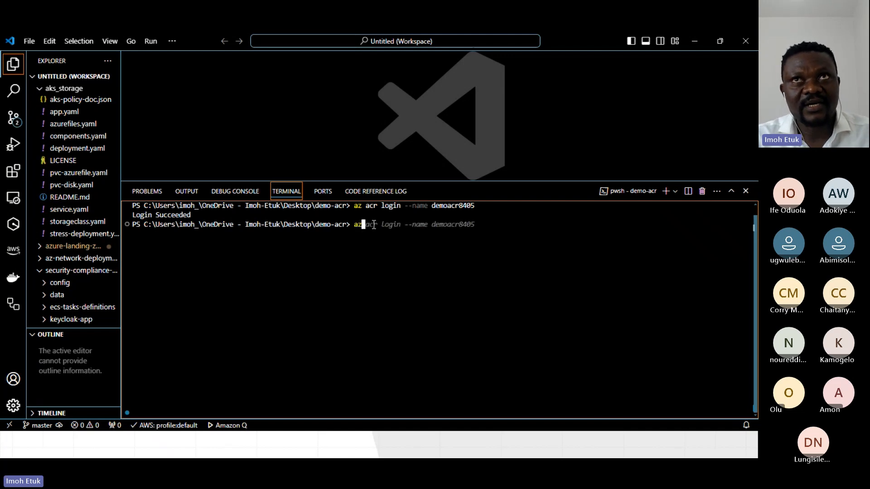
text( acr )
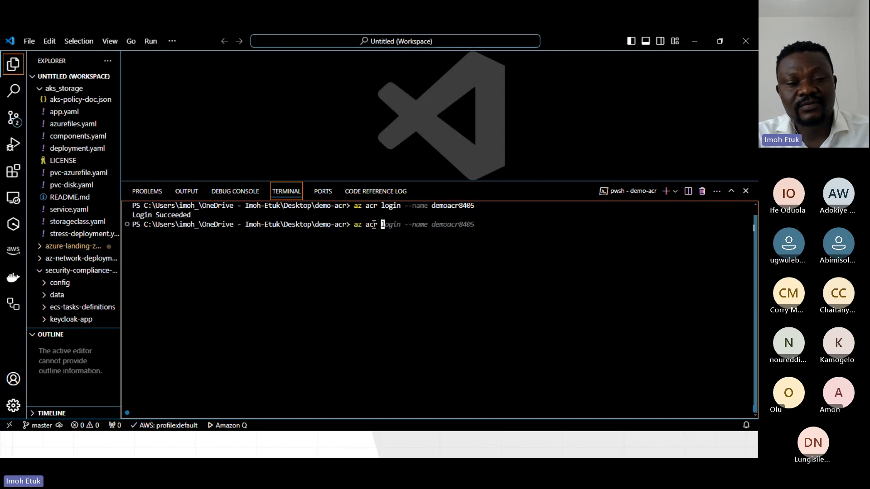
text(r)
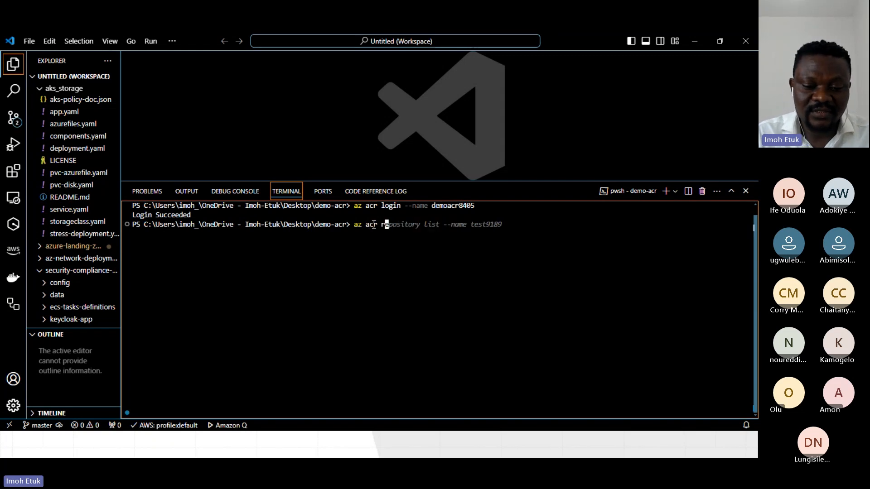
text(epository)
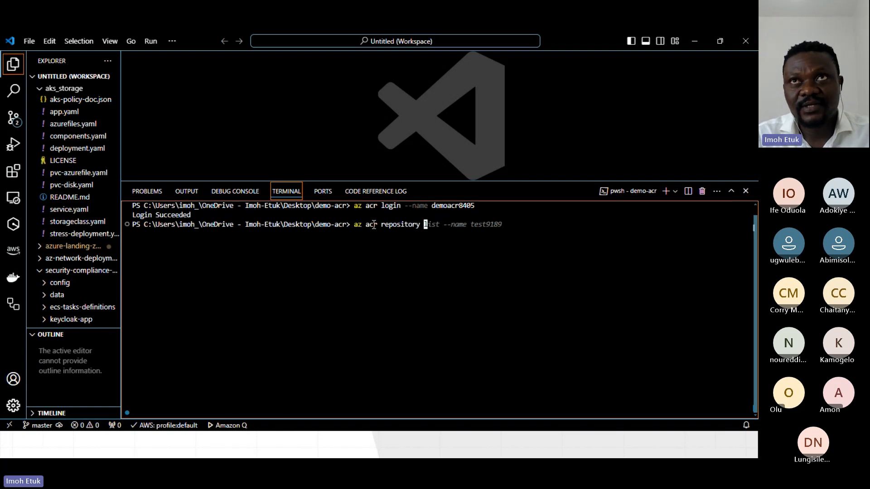
key(Right)
text(list)
key(BackSpace)
key(BackSpace)
key(BackSpace)
key(BackSpace)
key(BackSpace)
key(BackSpace)
key(BackSpace)
key(BackSpace)
key(BackSpace)
key(BackSpace)
key(BackSpace)
key(BackSpace)
key(BackSpace)
text(demo8405)
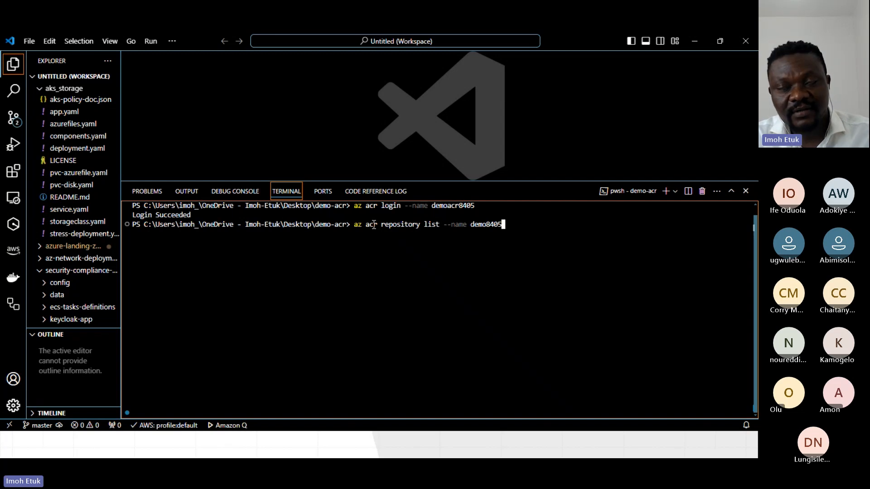
key(Return)
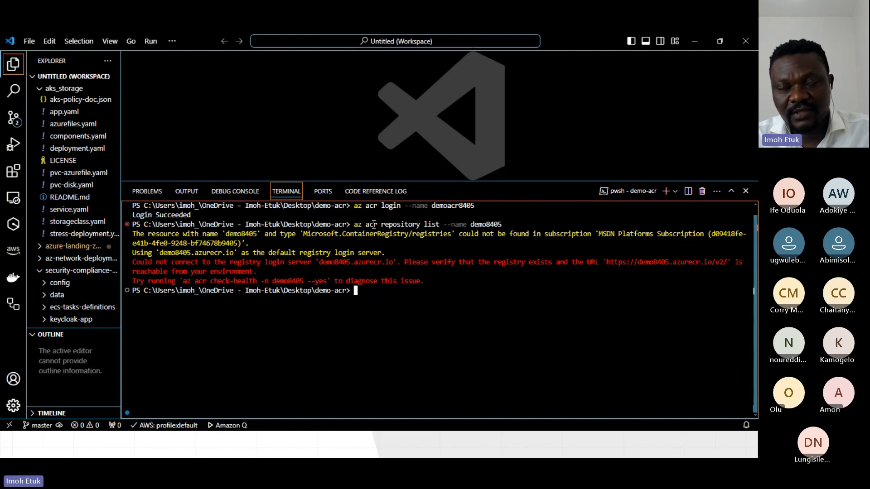
Correct the registry name to demoacr8405 in the repository list command, run it again and check its output.
key(Up)
key(Left)
key(Left)
key(Left)
key(Left)
text(acr)
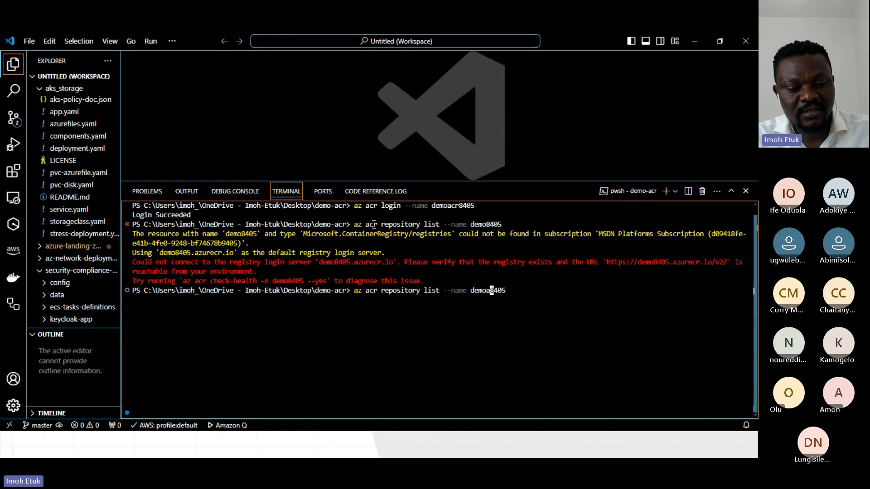
key(Right)
key(Right)
key(Right)
key(Right)
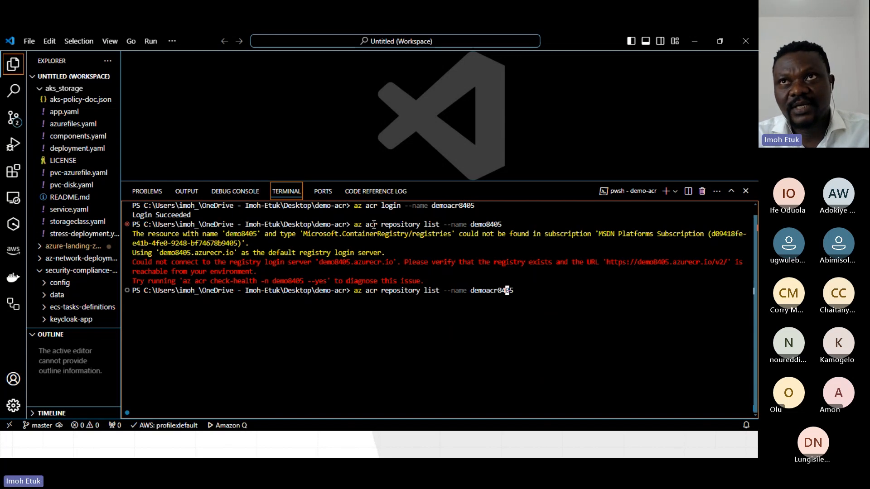
key(Return)
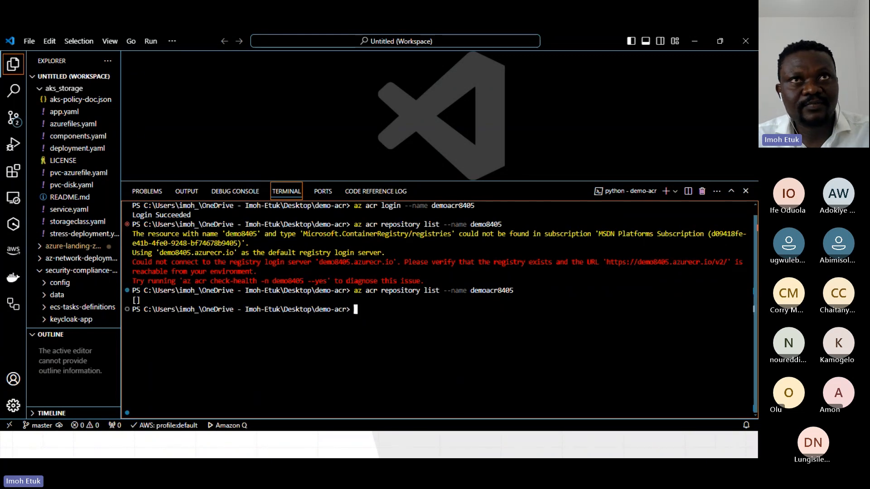
drag(145, 301, 133, 301)
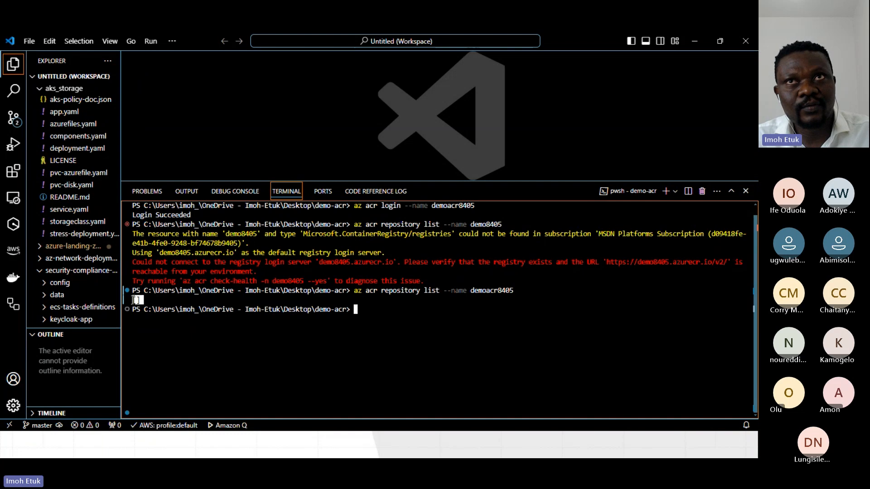
click(339, 370)
Check the Demo Session slide, return to VS Code and clear the terminal.
key(alt+Tab)
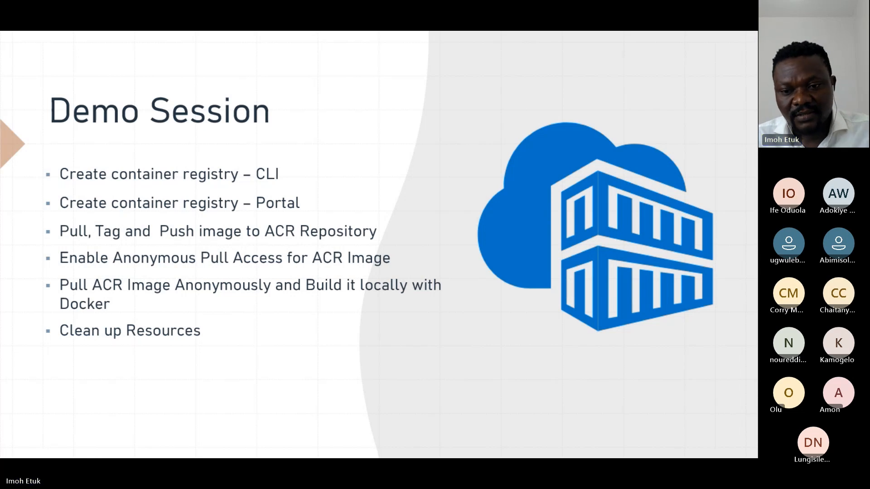
key(alt+Tab)
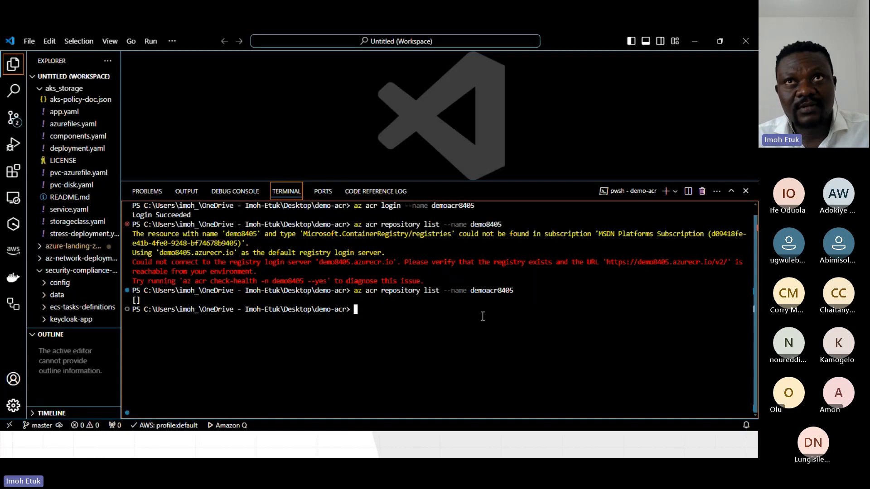
text(clea)
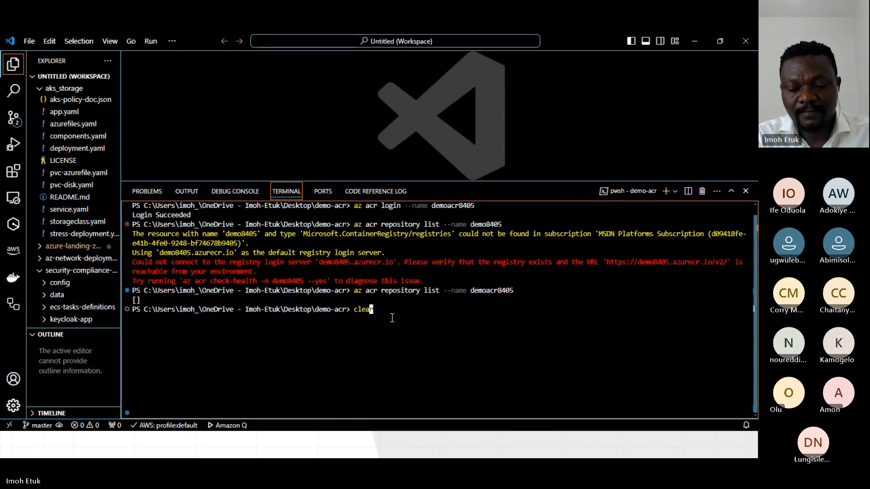
text(r)
key(Return)
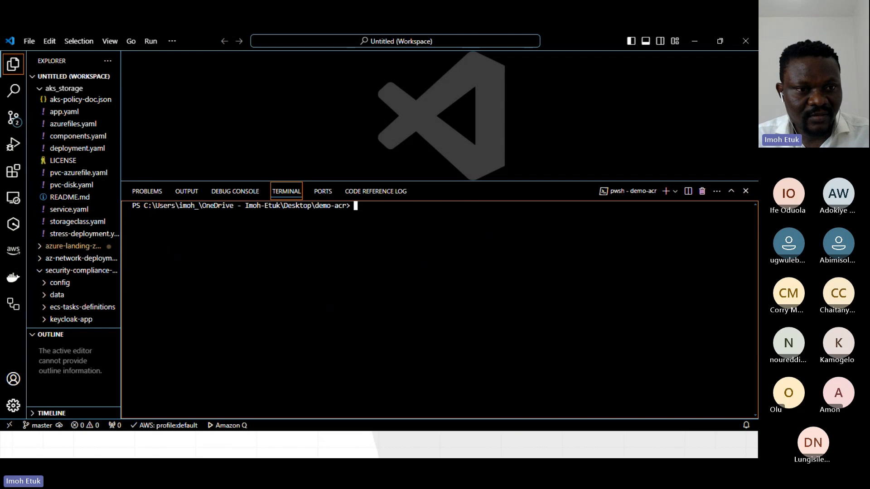
Paste the image path mcr.microsoft.com/hello-world into the terminal, put docker pull in front of it and run the command.
key(alt+Tab)
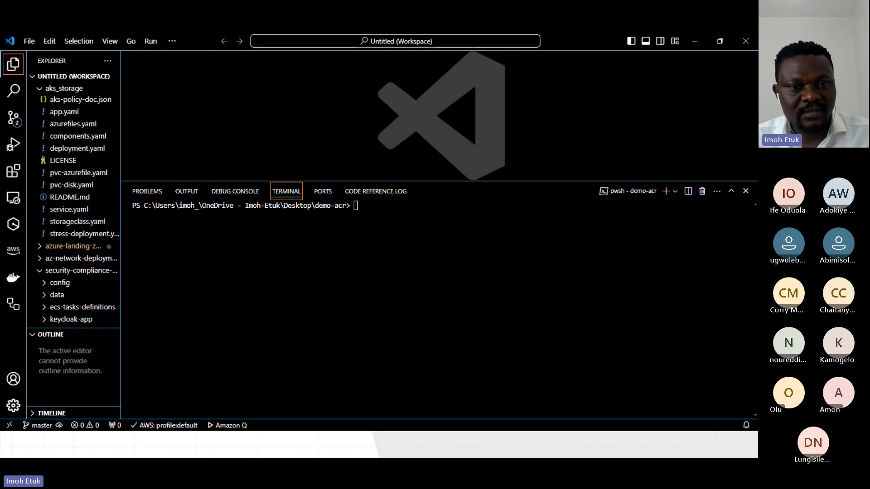
click(365, 206)
text(mcr.microsoft.com/hello-world)
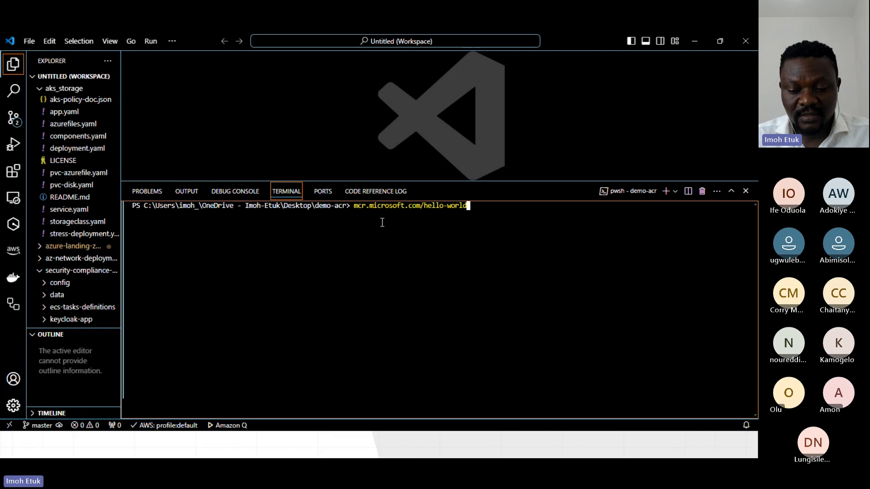
key(Left)
key(Left)
key(Left)
key(Left)
key(Left)
key(Left)
key(Left)
key(Left)
key(Left)
key(Left)
key(Left)
key(Left)
key(Left)
key(Left)
key(Left)
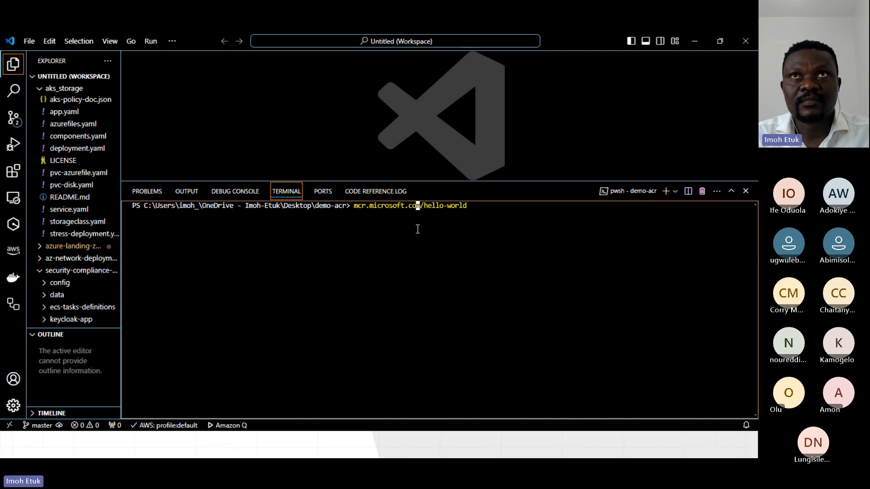
key(ctrl+Left)
key(ctrl+Left)
text(docker pull)
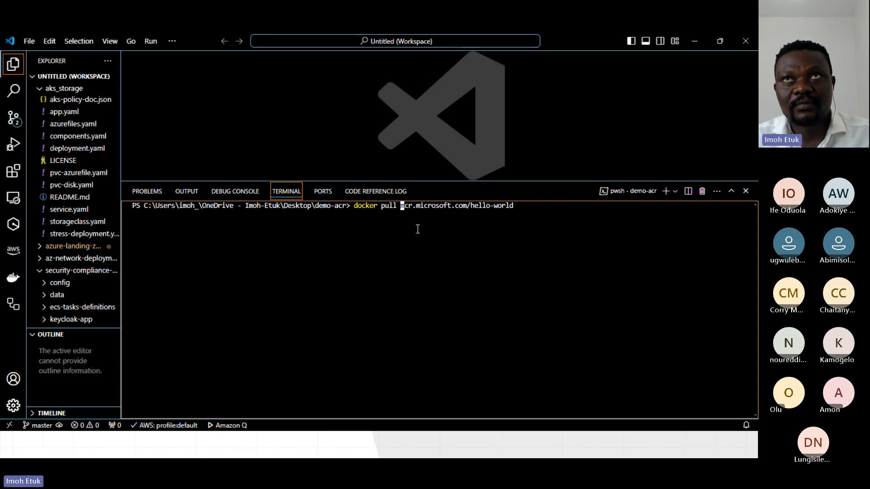
key(Right)
key(Right)
key(Right)
key(Right)
key(Right)
key(Right)
key(Right)
key(Right)
key(Right)
key(Right)
key(Right)
key(Right)
key(Right)
key(Right)
key(Right)
key(Right)
key(Right)
key(Right)
key(Right)
key(Right)
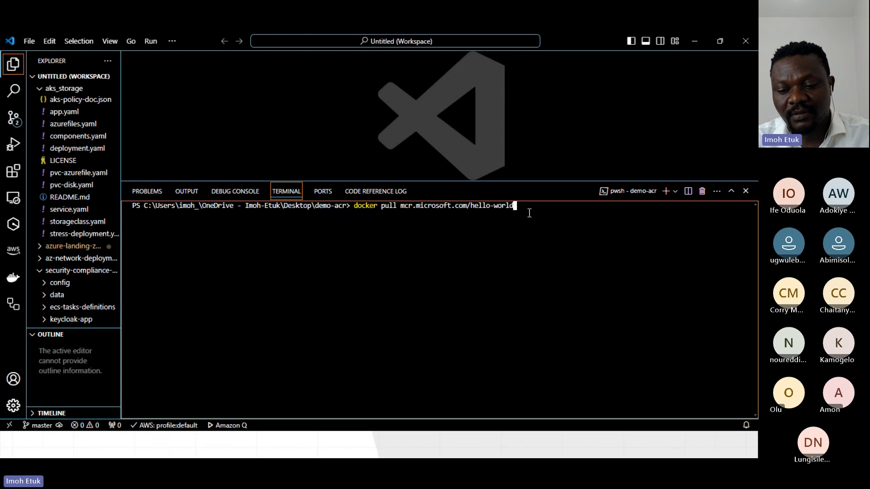
key(Return)
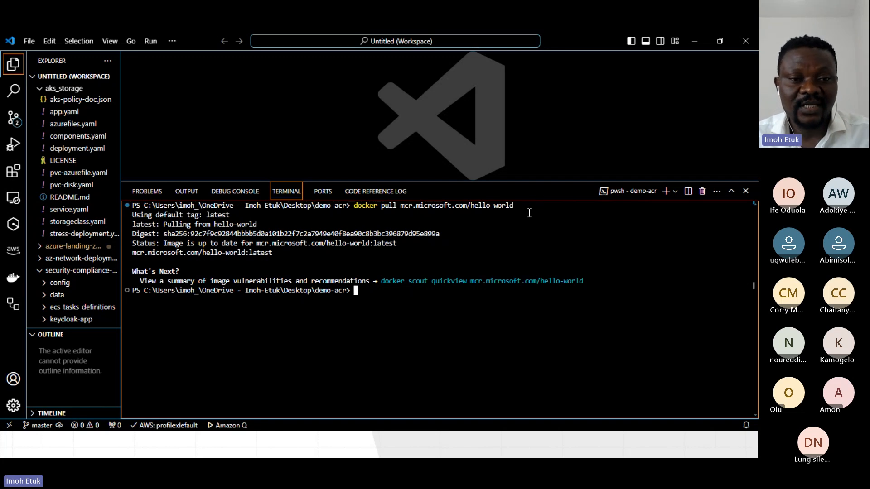
Begin a docker tag command in the terminal with mcr.microsoft.com/hello-world as the source image.
text(d)
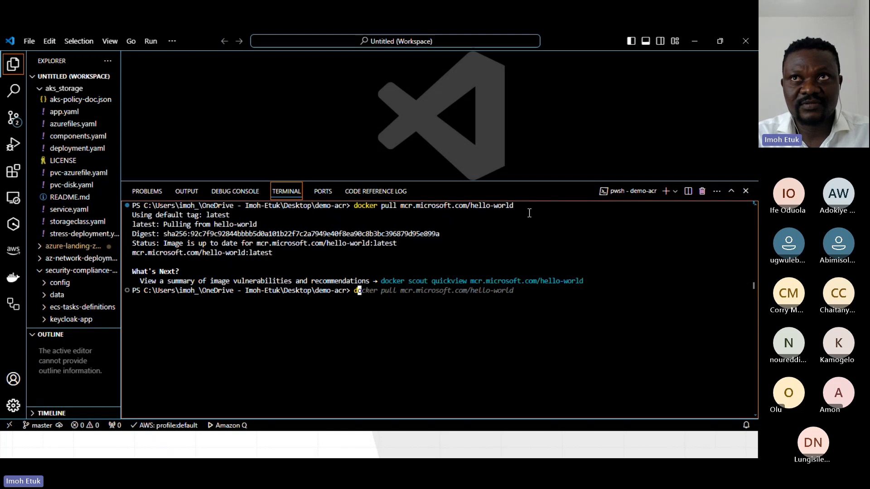
text(ocker )
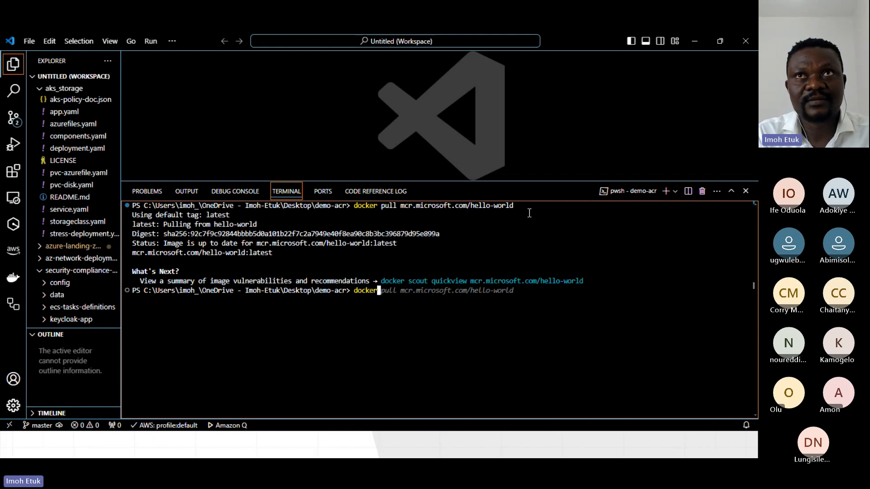
text(tag)
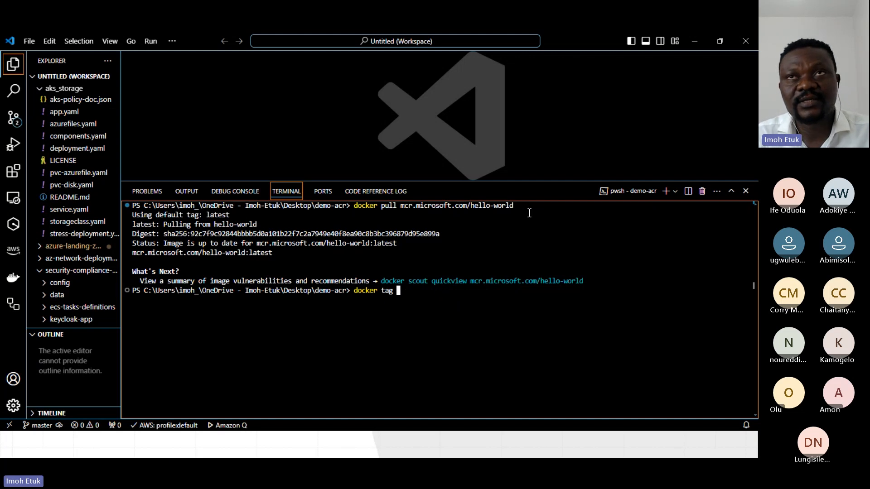
text(mcr.microsoft.com/hello-world)
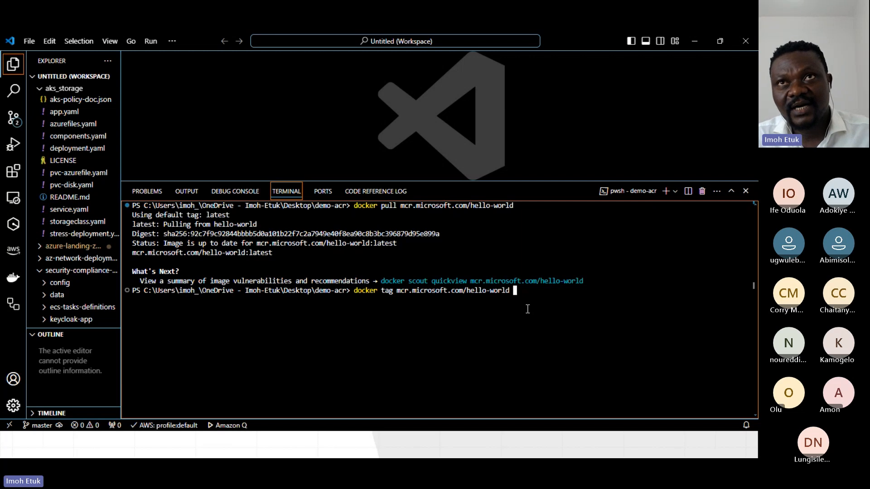
Copy the login server address from the demoacr8405 overview in the Azure portal and return to VS Code.
key(alt+Tab)
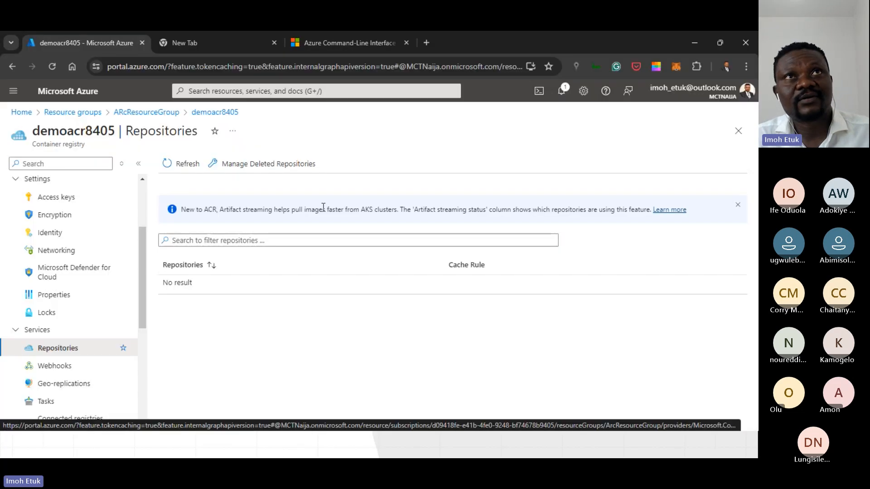
click(111, 186)
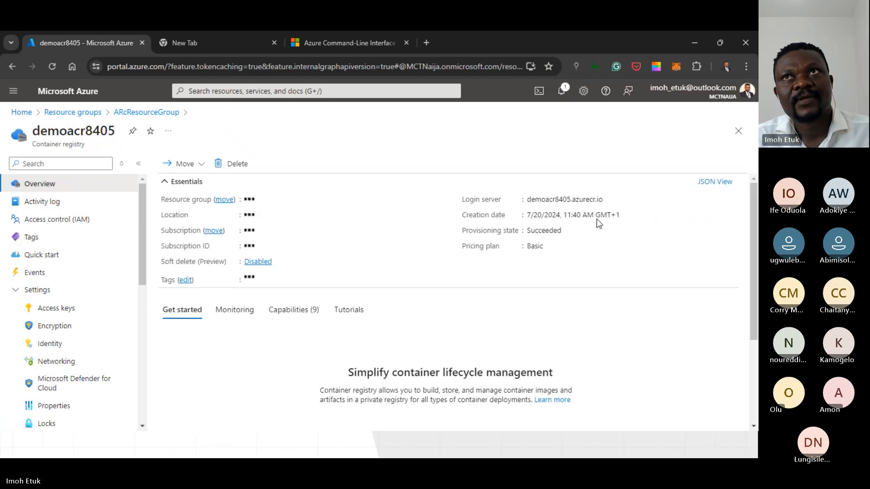
drag(527, 200, 601, 200)
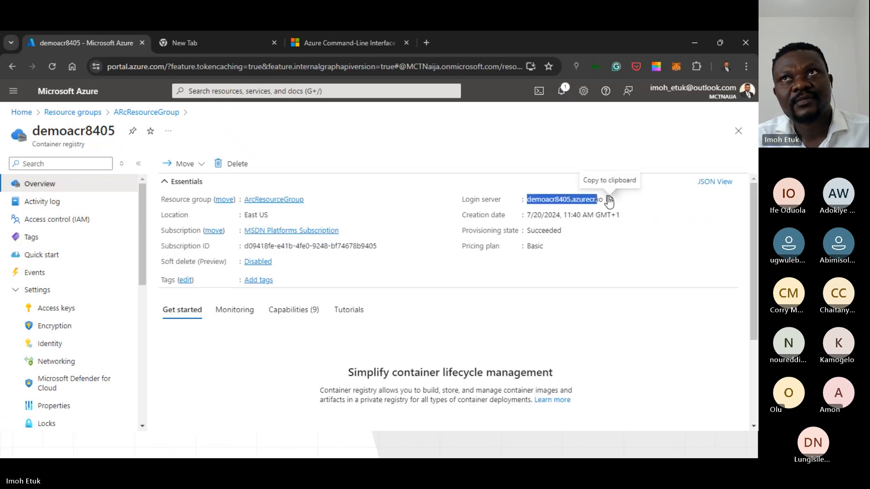
click(610, 200)
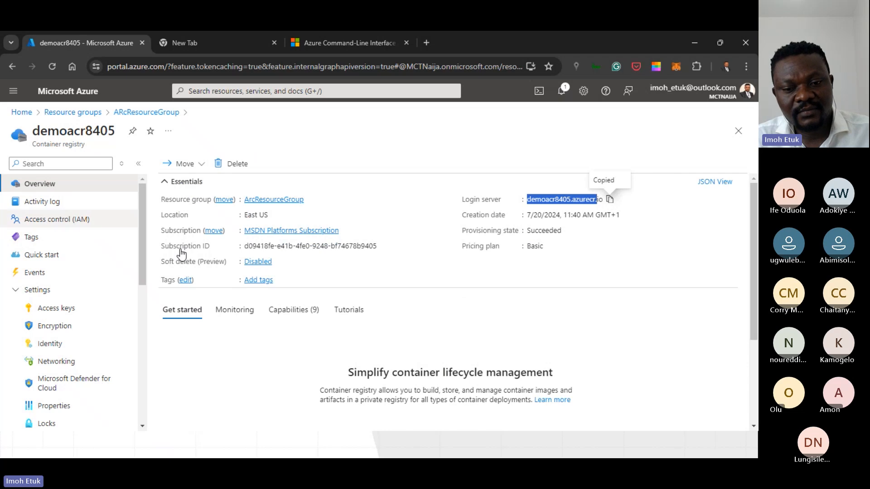
key(alt+Tab)
key(alt+Tab)
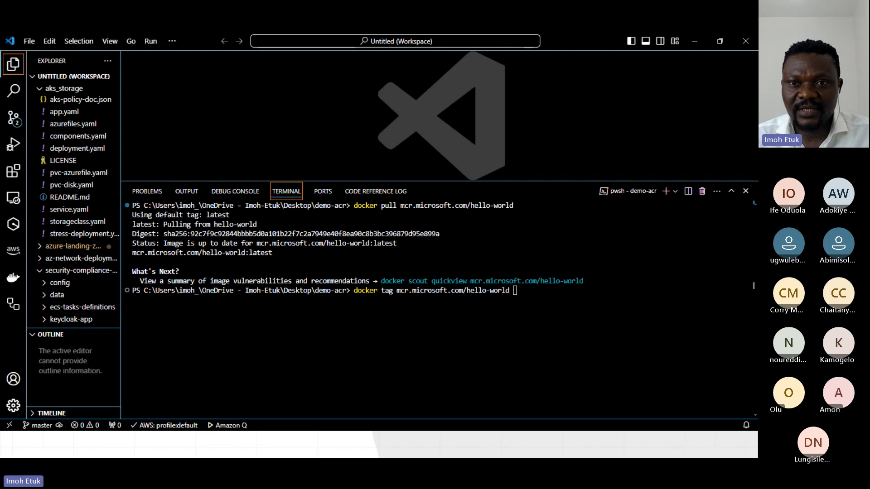
key(alt+Tab)
key(alt+Tab)
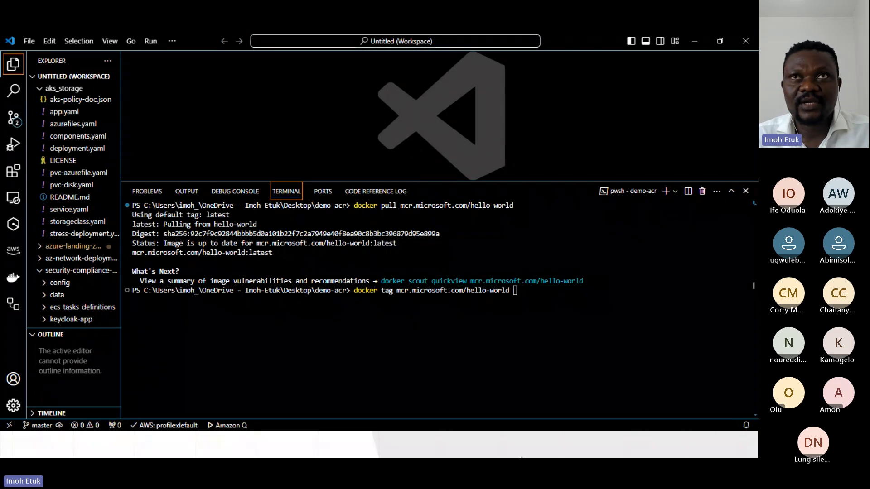
Complete the docker tag command with the target demoacr8405.azurecr.io/hello-world:v1, pasting the copied server address, and run it.
click(530, 293)
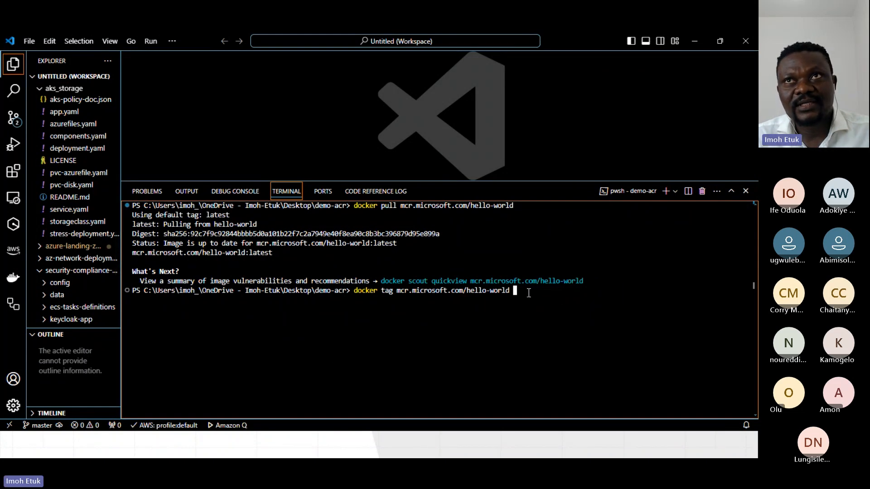
key(ctrl+v)
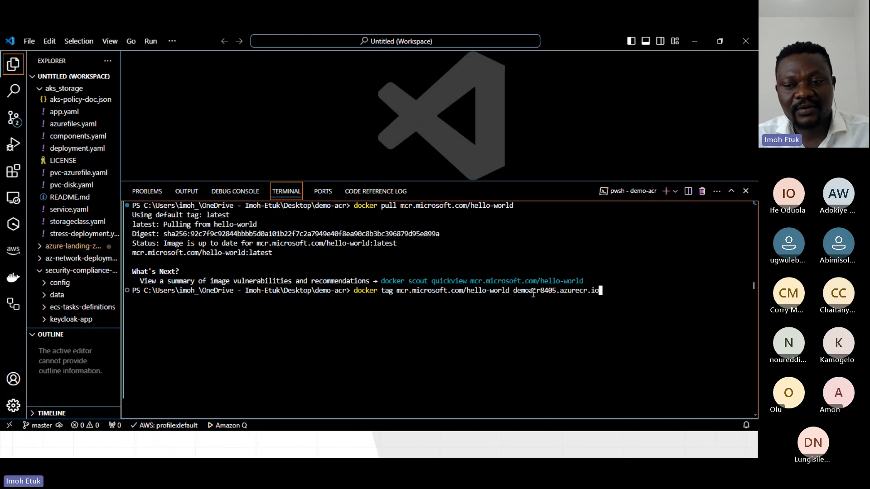
text(/)
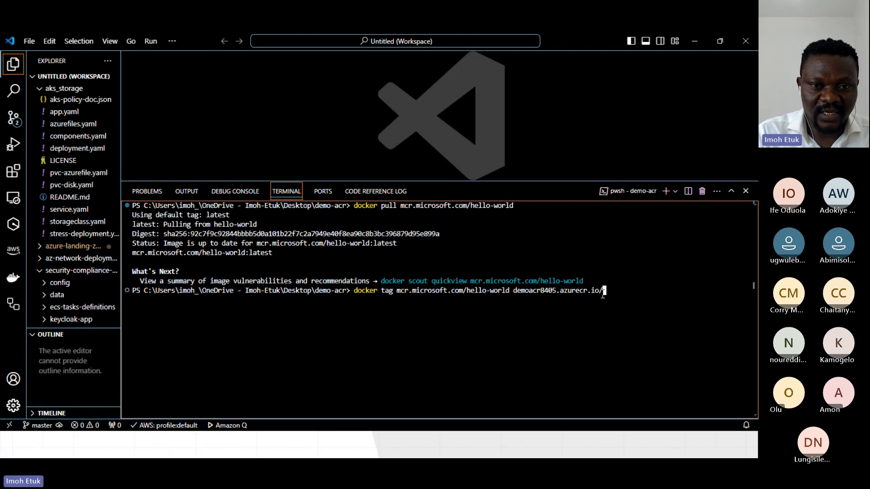
text(hello-)
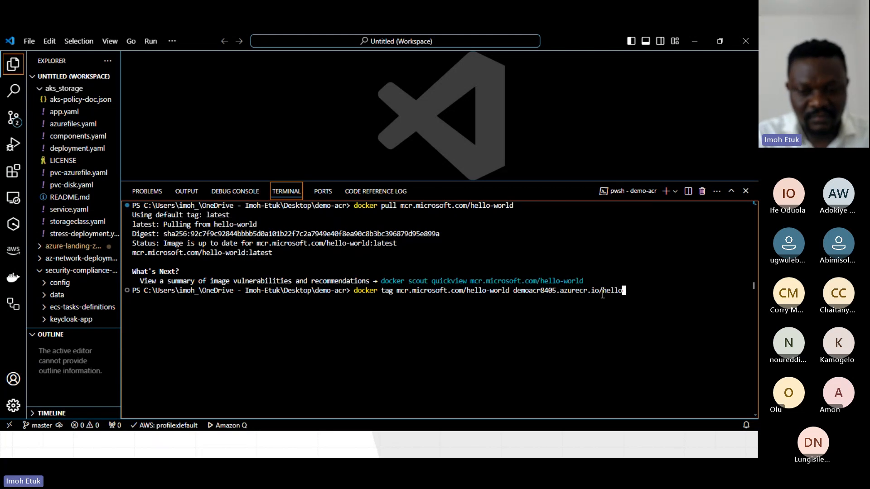
text(world)
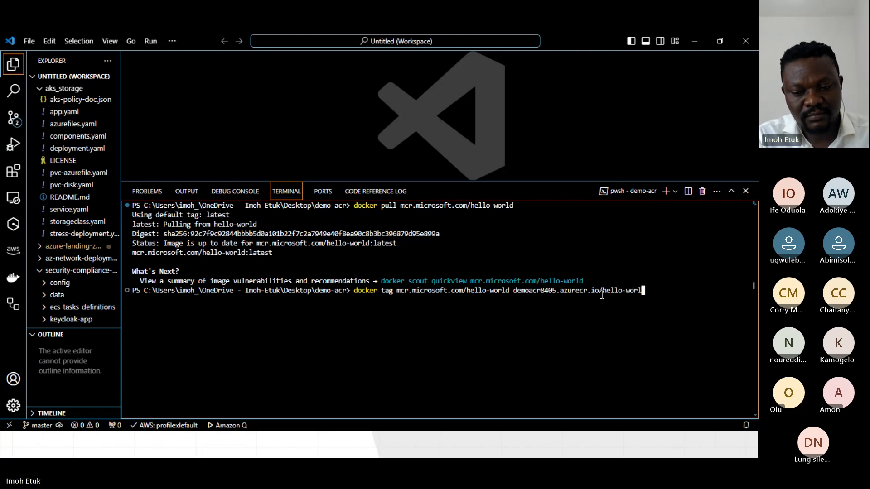
text(:1)
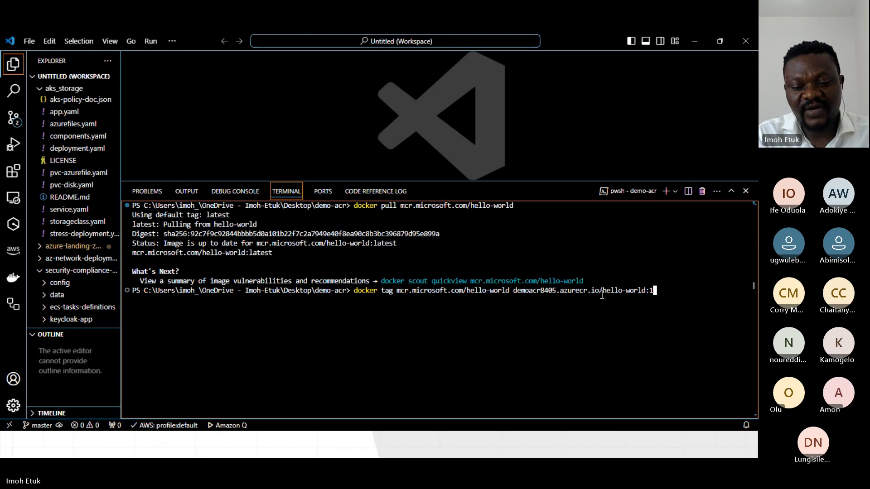
key(BackSpace)
text(v1)
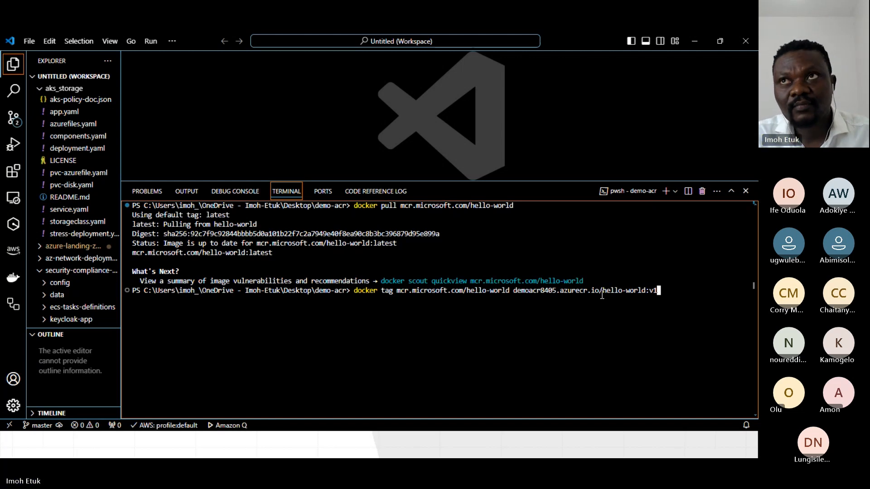
key(Return)
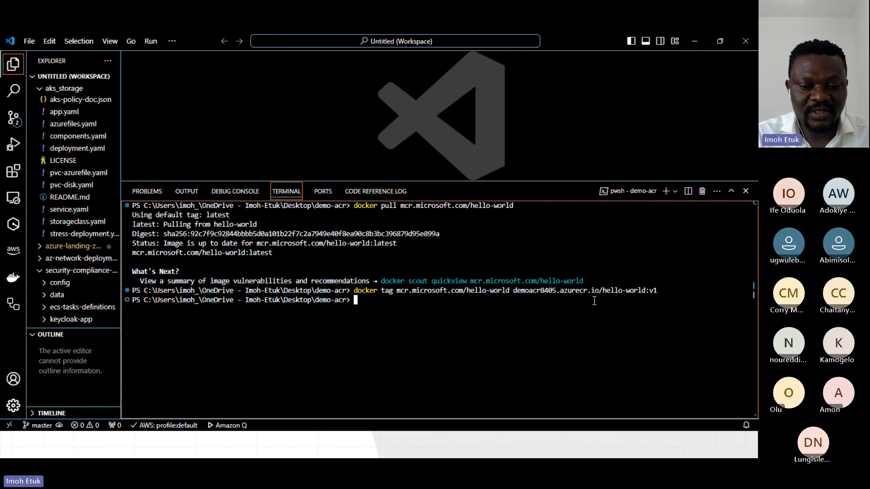
Begin a docker push command at the terminal prompt.
text(push)
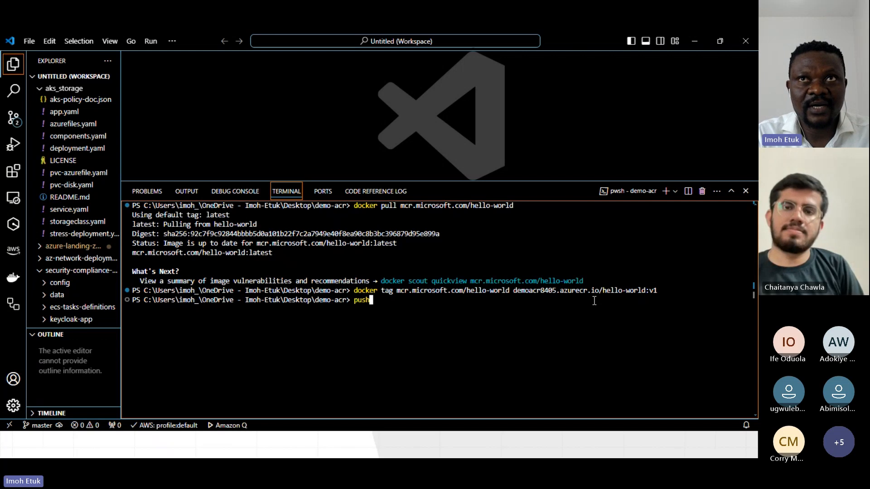
key(BackSpace)
key(BackSpace)
text(do)
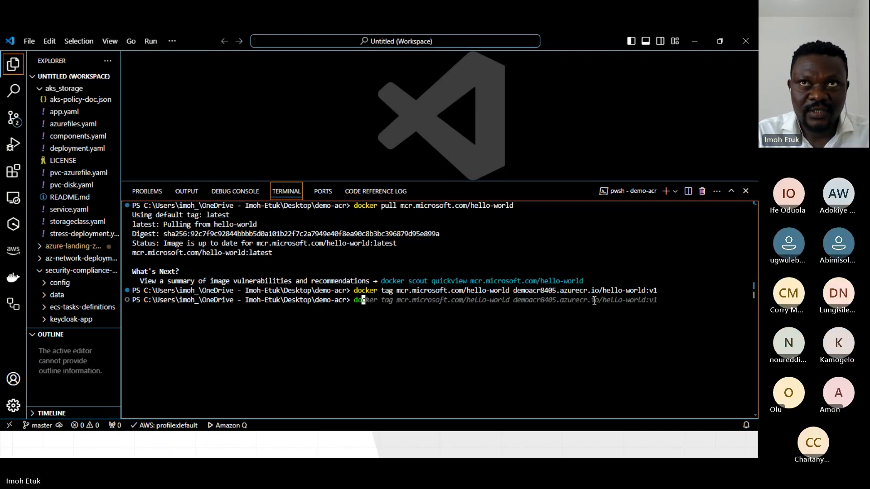
text(cker push)
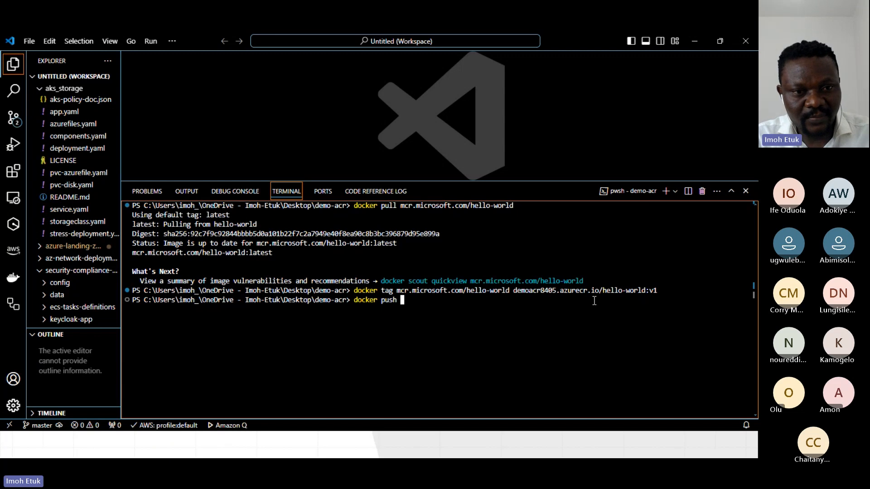
Copy demoacr8405.azurecr.io/hello-world:v1 from the tag command into the docker push command, run it and check the push status in the output.
text(demo)
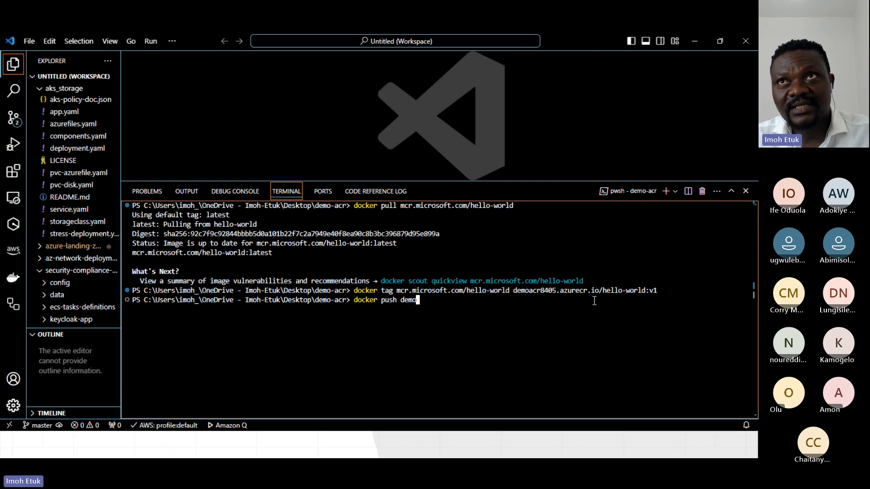
drag(515, 291, 666, 292)
key(ctrl+c)
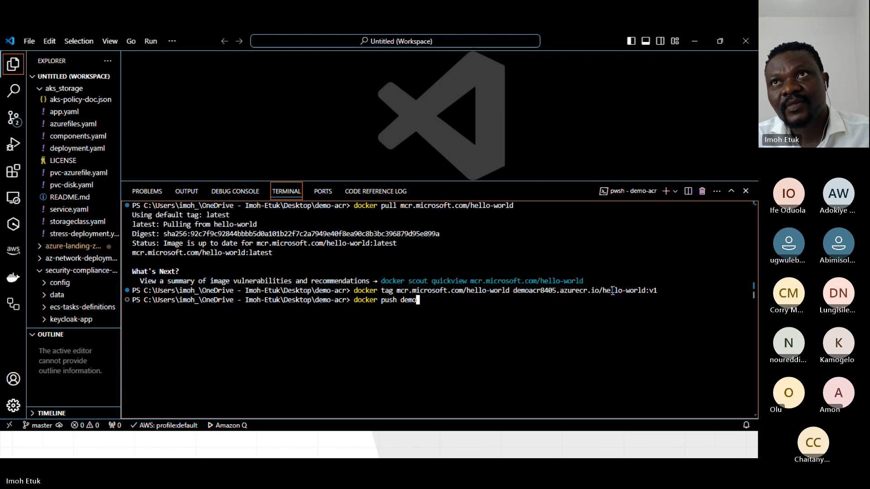
key(BackSpace)
key(BackSpace)
key(BackSpace)
key(BackSpace)
key(BackSpace)
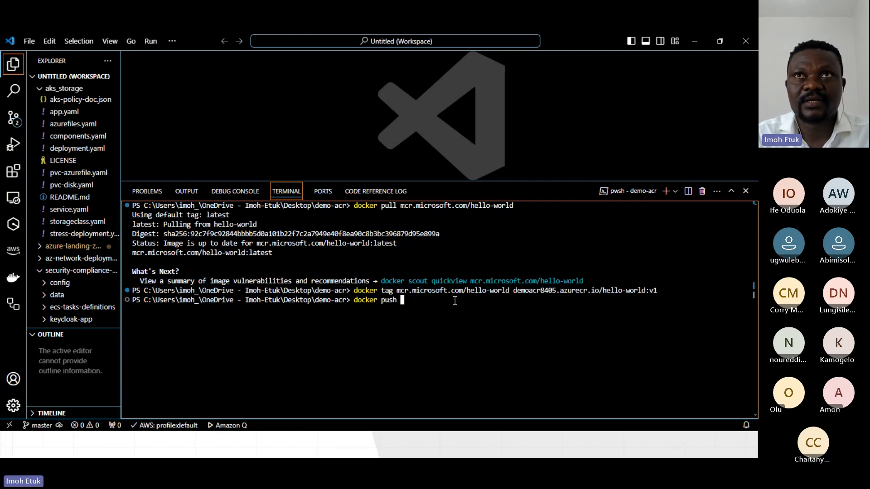
key(ctrl+v)
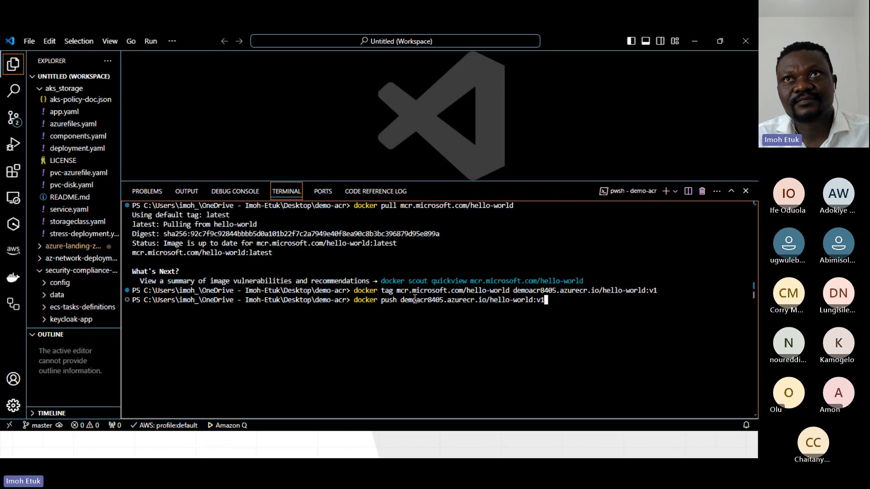
key(Return)
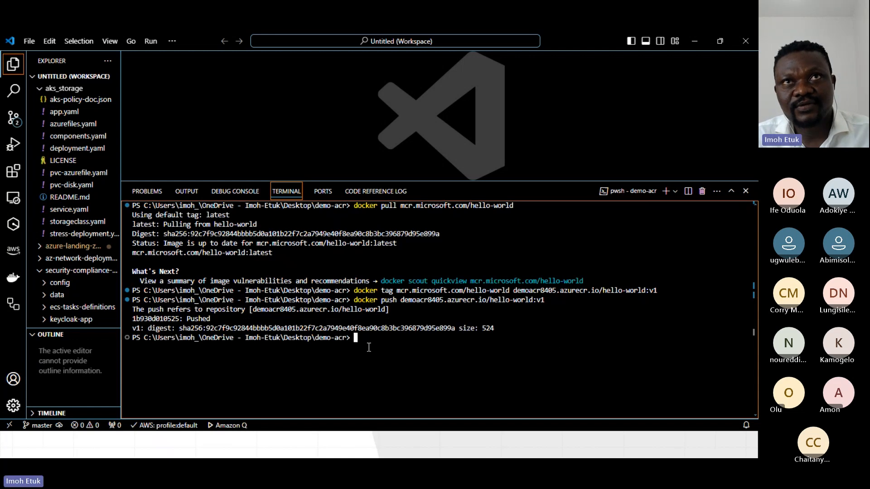
drag(227, 317, 188, 319)
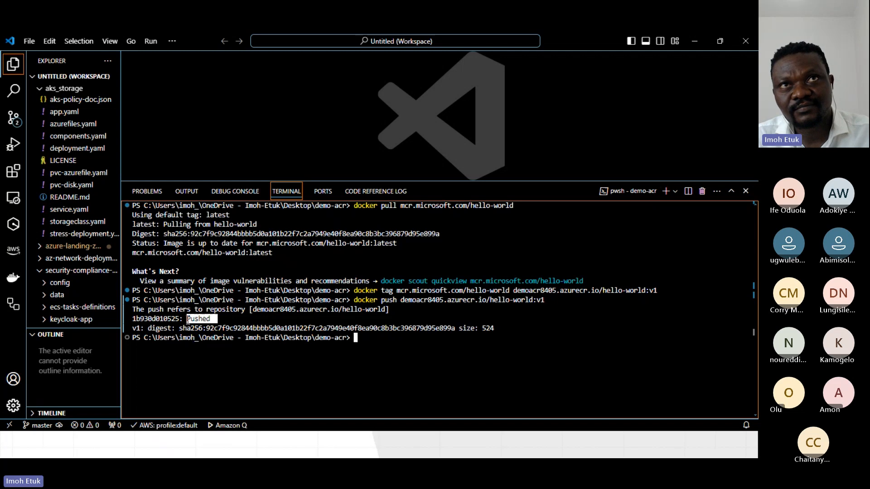
click(367, 340)
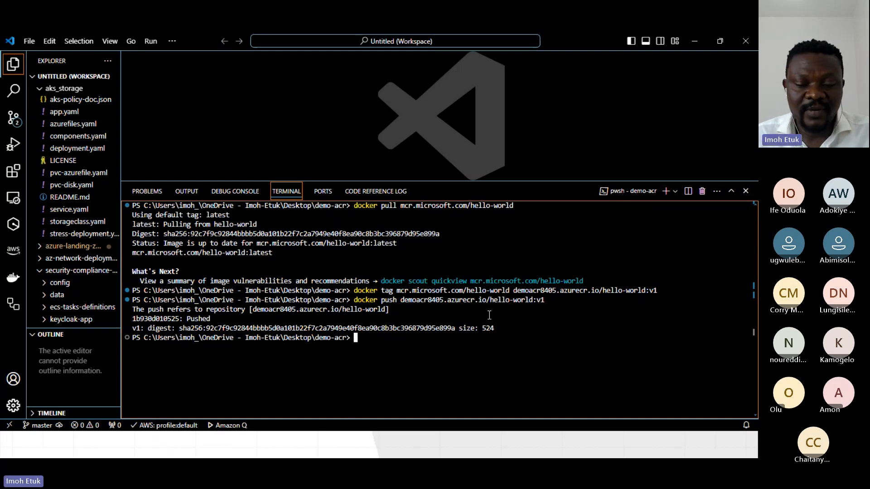
Switch to the Azure portal, open the registry's hello-world repository and examine the details of its v1 tag.
key(alt+Tab)
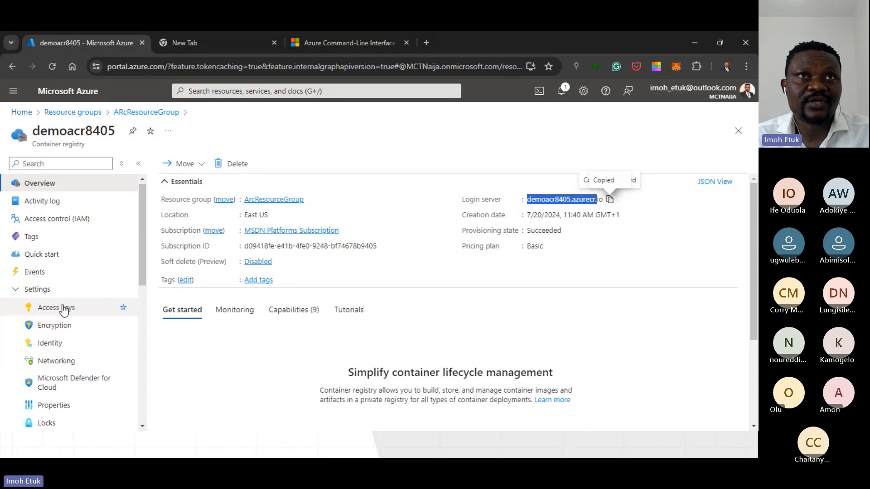
scroll(70, 346, down, 3)
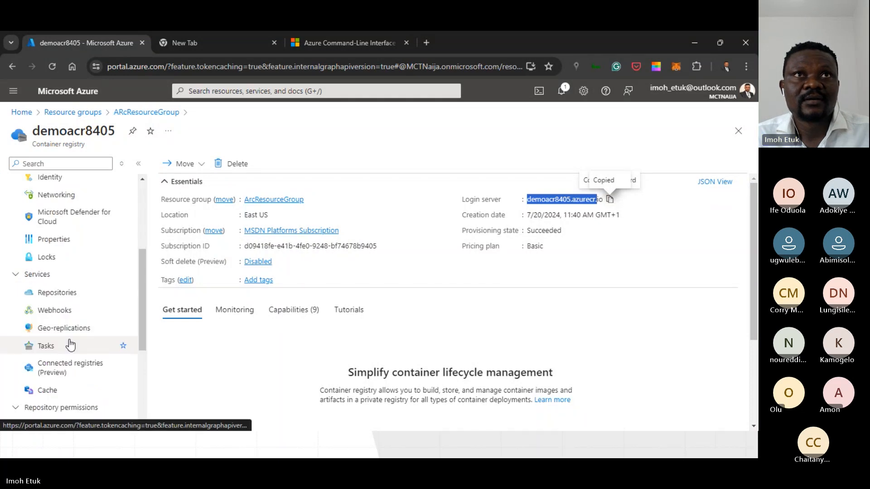
scroll(70, 346, down, 3)
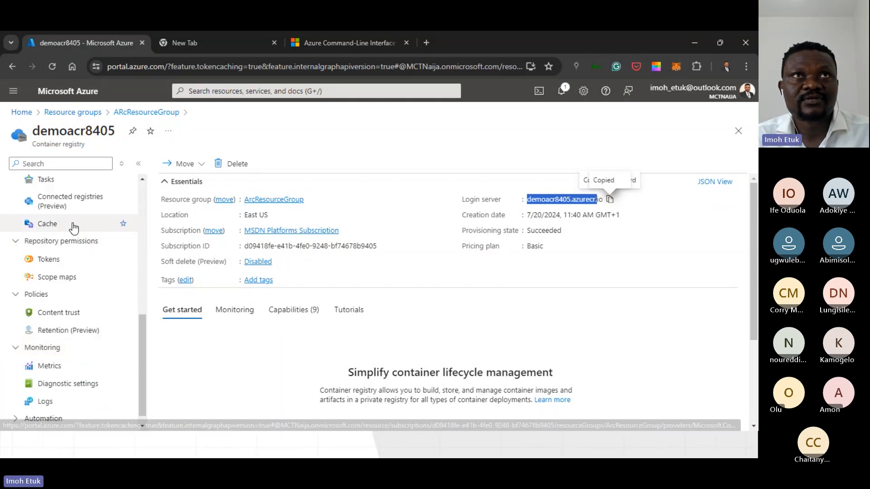
scroll(55, 358, up, 2)
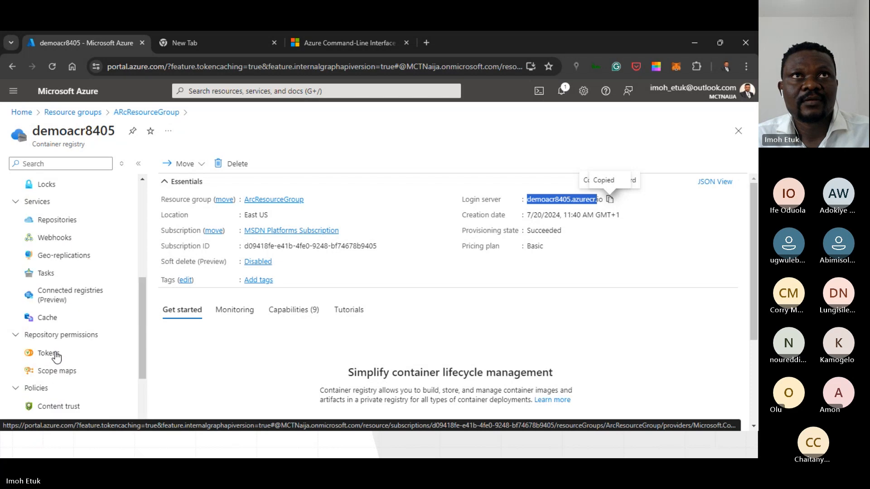
scroll(56, 358, up, 1)
click(59, 278)
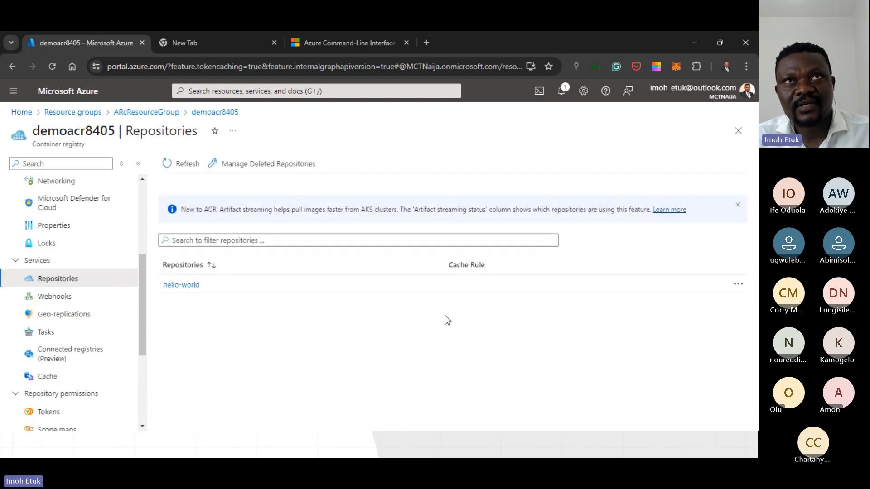
click(177, 286)
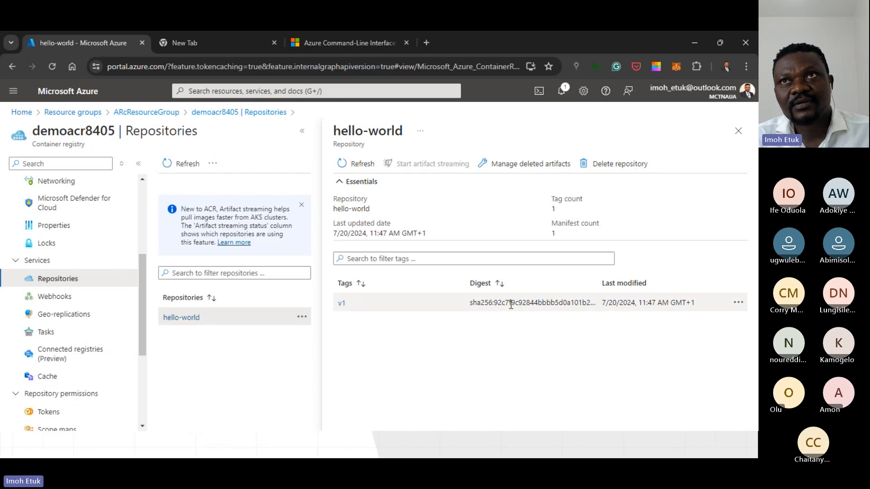
click(342, 303)
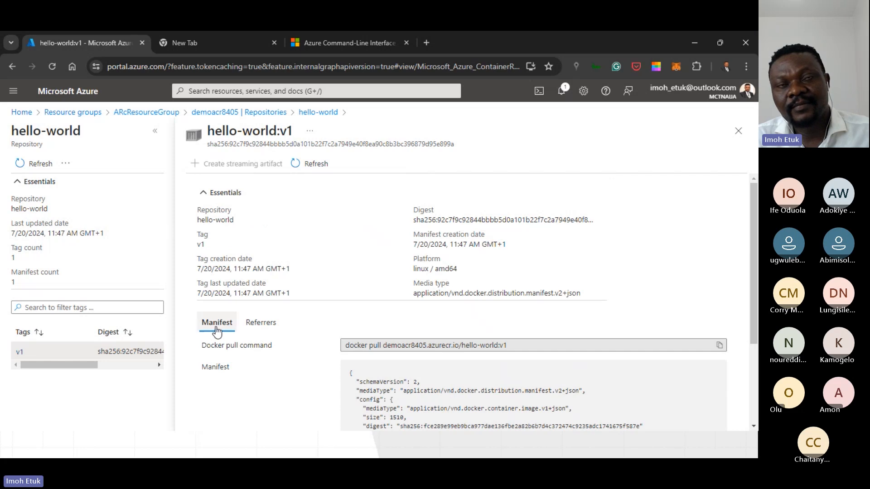
Examine the v1 tag's docker pull command and manifest, and return to the demoacr8405 registry's repositories list.
scroll(446, 362, down, 3)
click(354, 221)
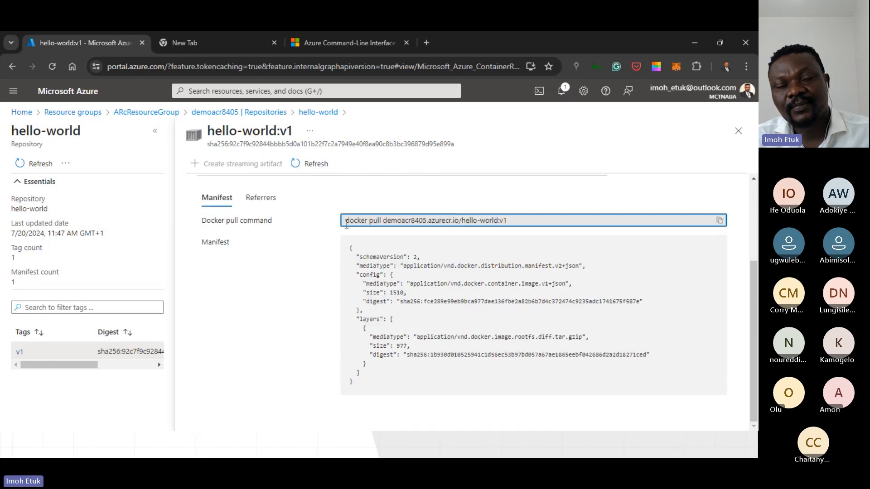
drag(346, 223, 597, 224)
click(522, 322)
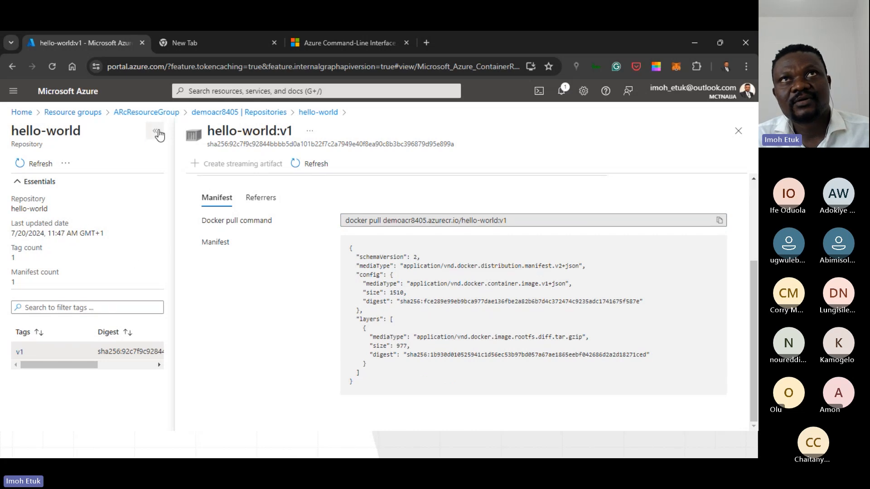
click(272, 112)
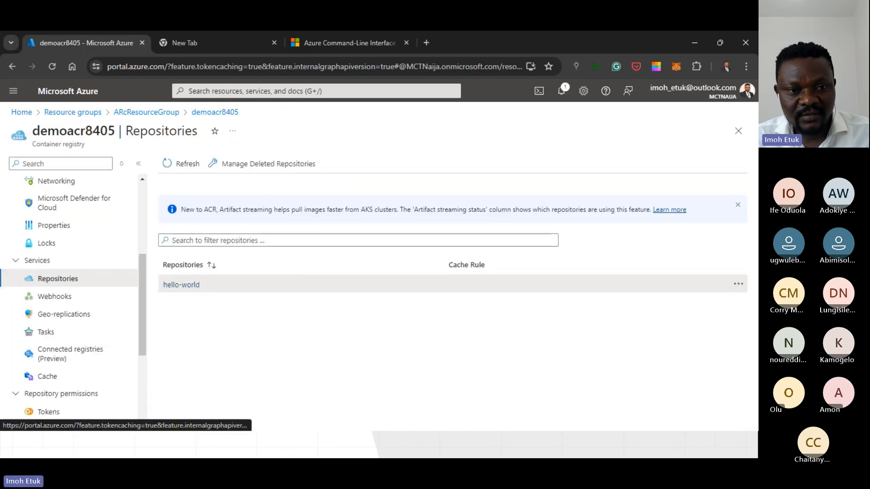
Switch to the Visual Studio Code terminal and clear its output with the clear command.
click(327, 452)
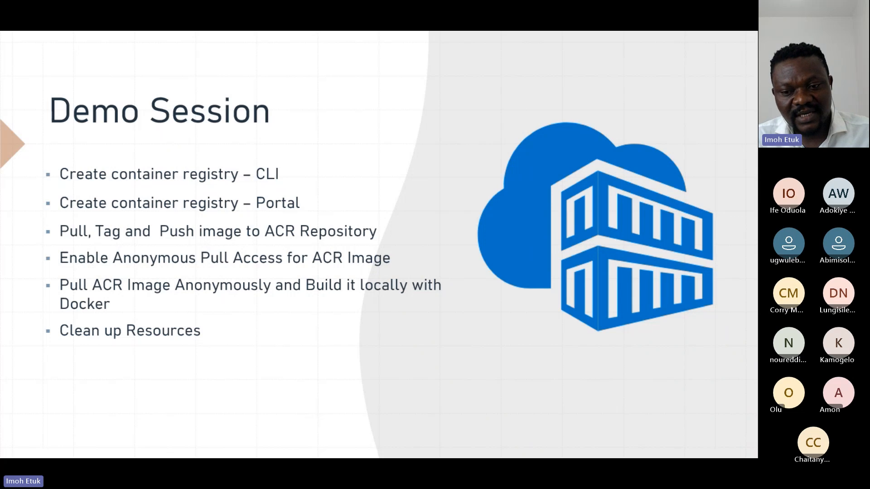
key(alt+Tab)
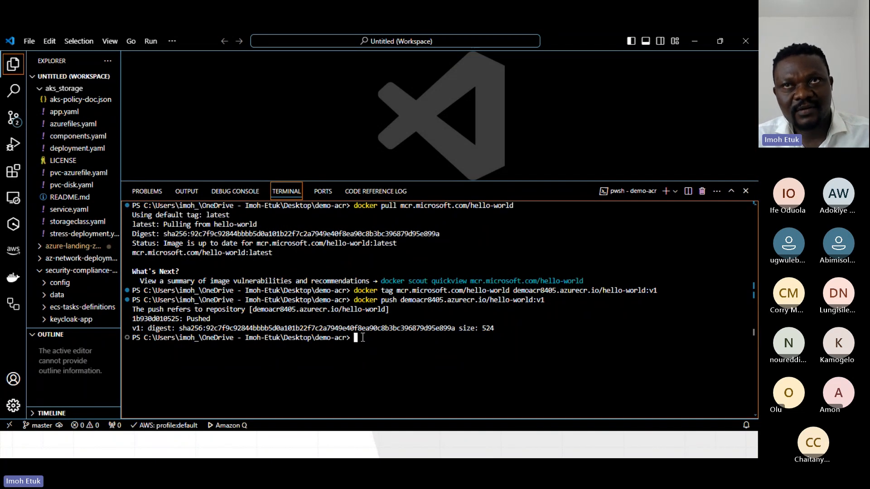
text(clear)
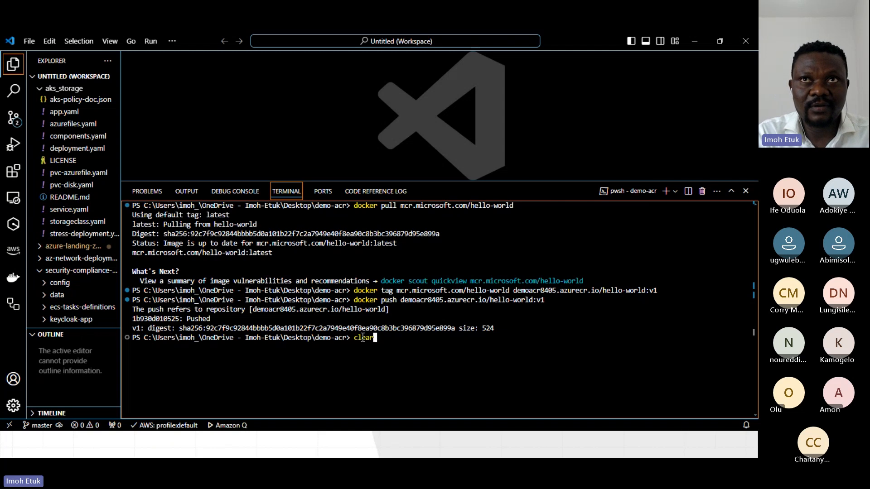
key(Return)
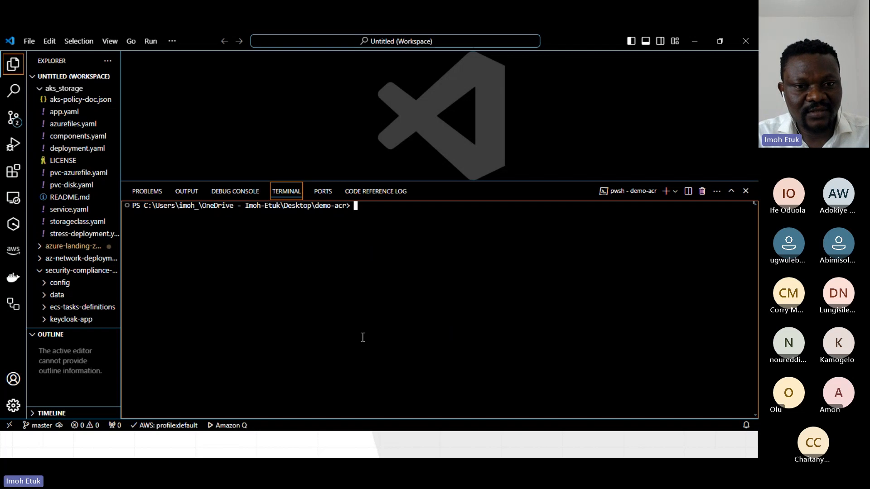
text(az)
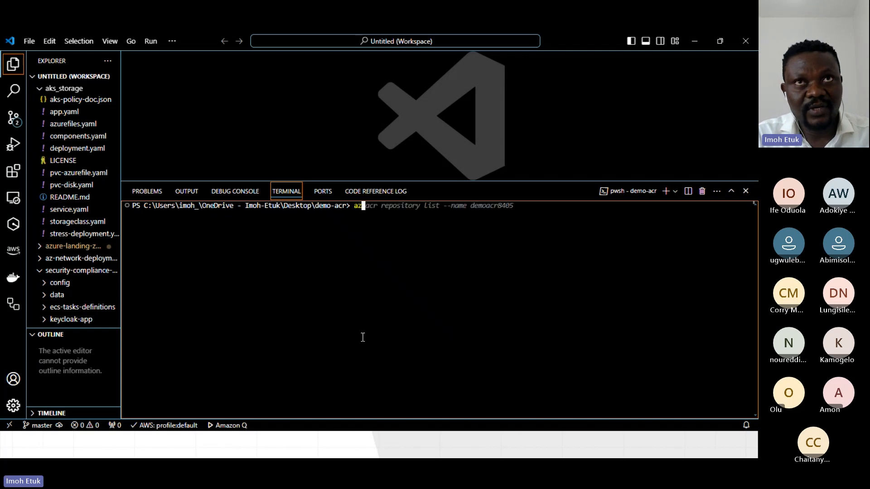
key(BackSpace)
key(BackSpace)
key(BackSpace)
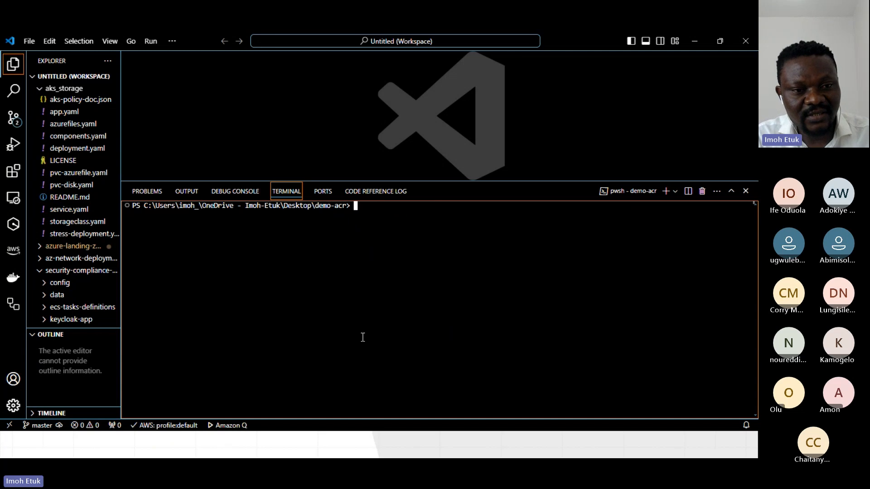
Try to enable anonymous pull on the registry with az acr update --name demoacr8405 --anonymous-pull-enabled true, and read the command's output.
text(az acr)
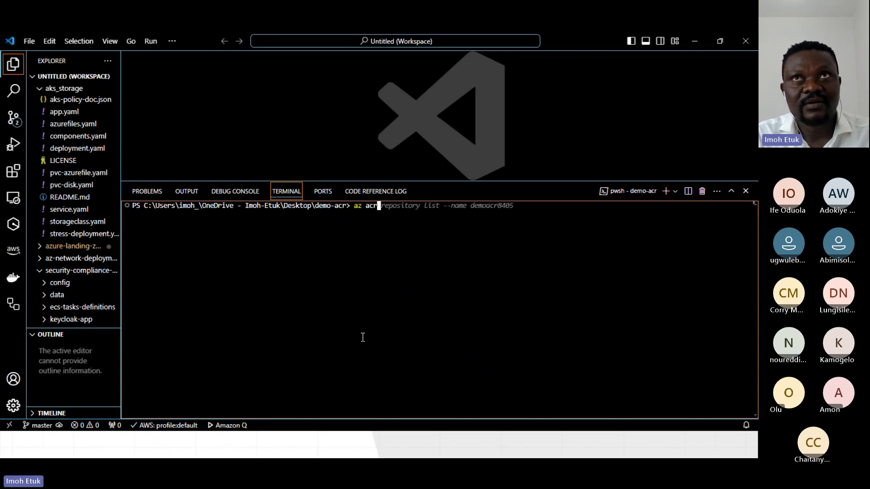
text( u)
text(pd)
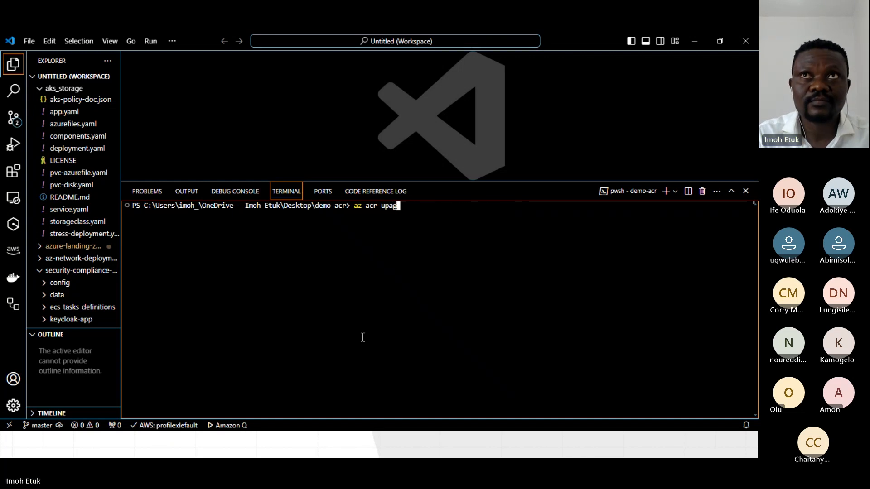
text(ate --)
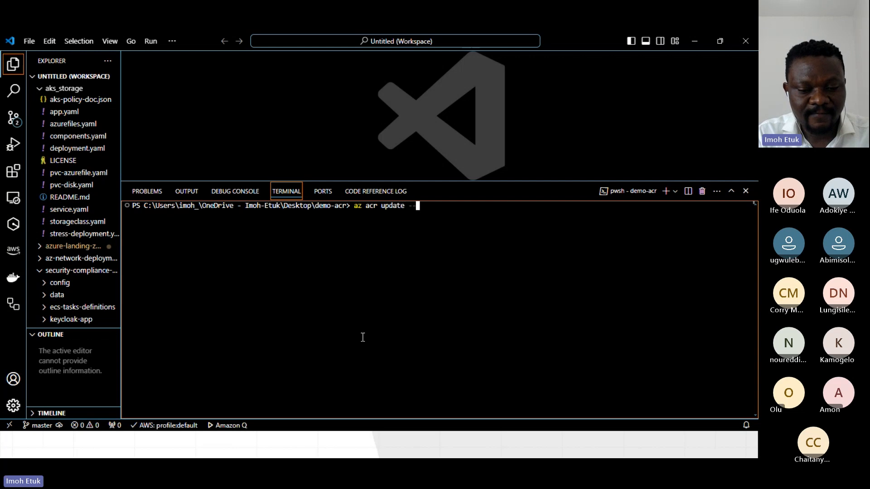
text(name demoacr8405)
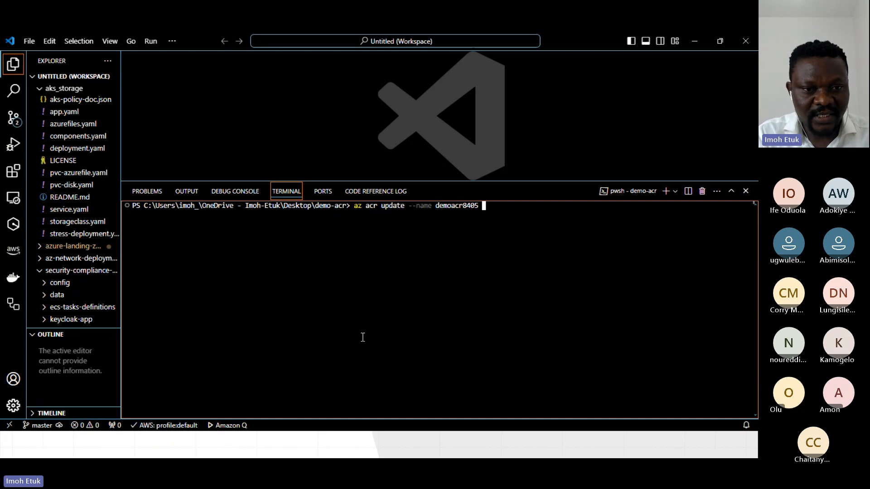
text( --an)
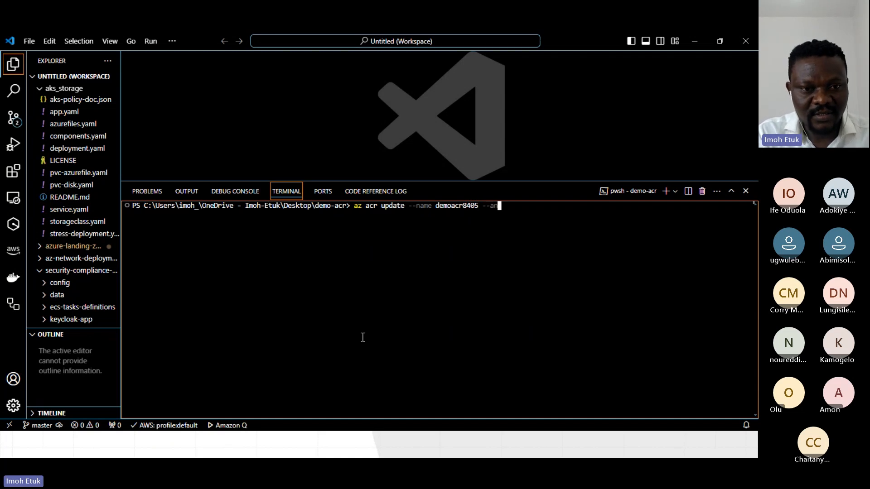
text(onymous-)
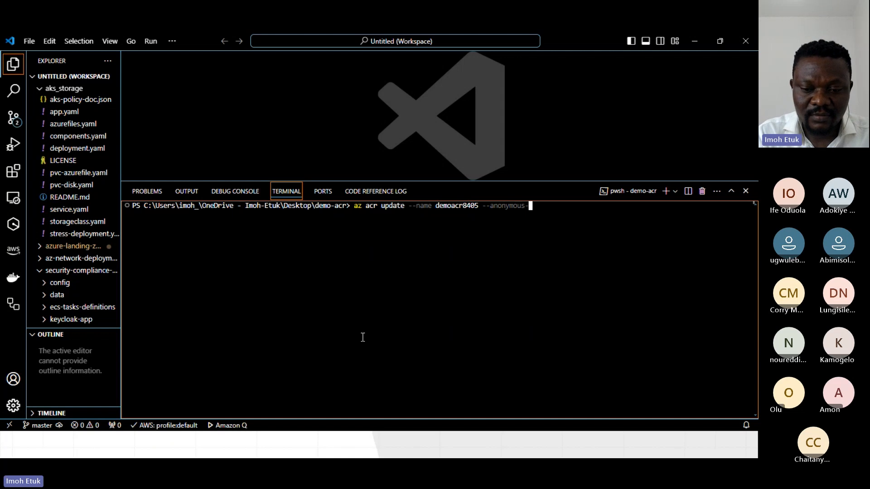
text(pull)
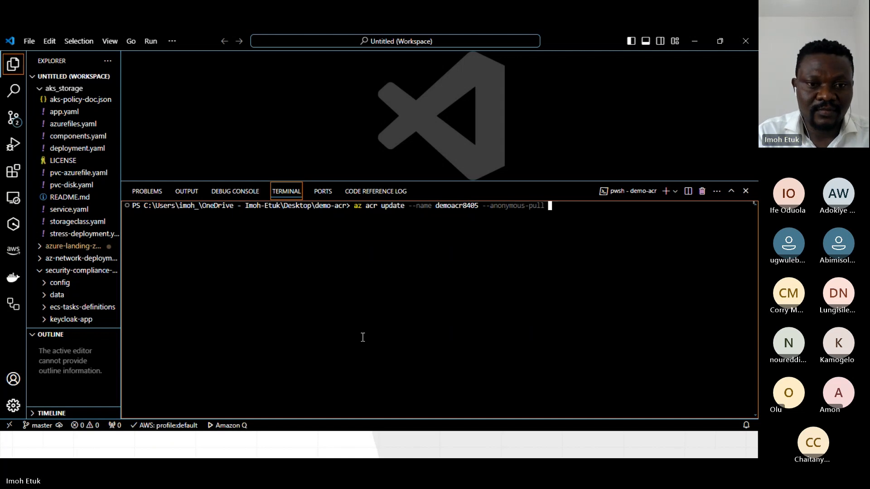
key(BackSpace)
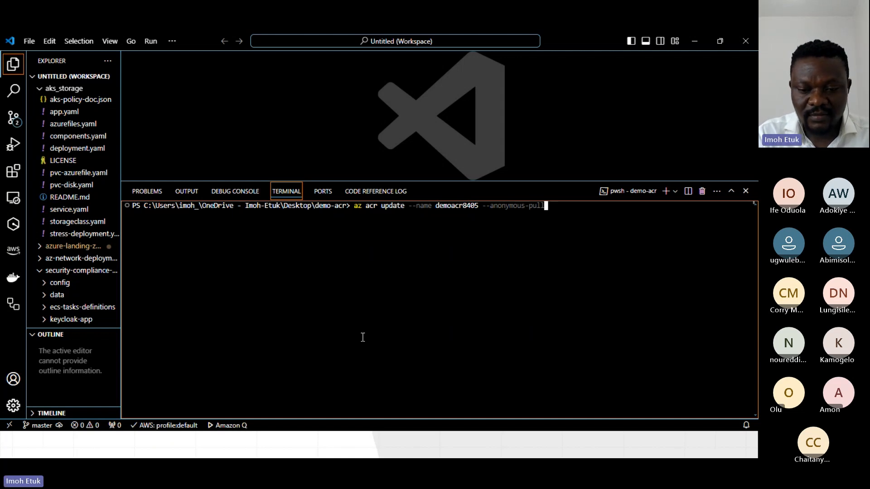
text(-enabled)
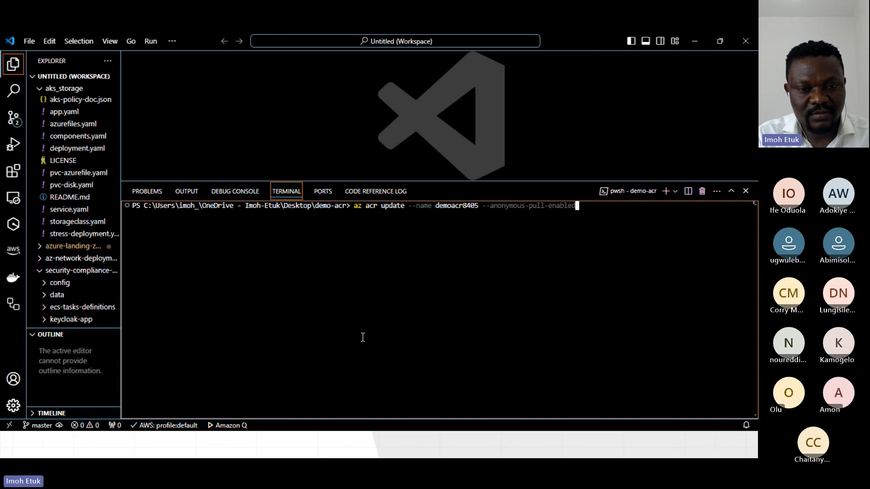
text( true)
key(Return)
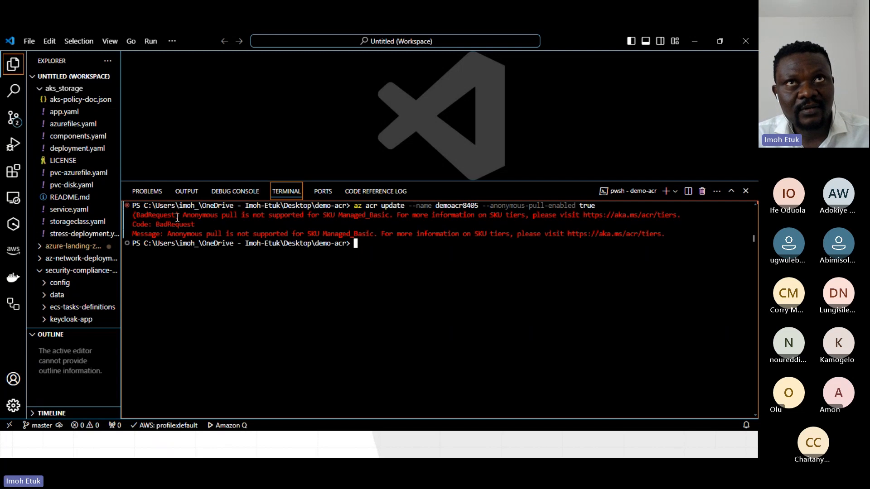
drag(188, 217, 389, 214)
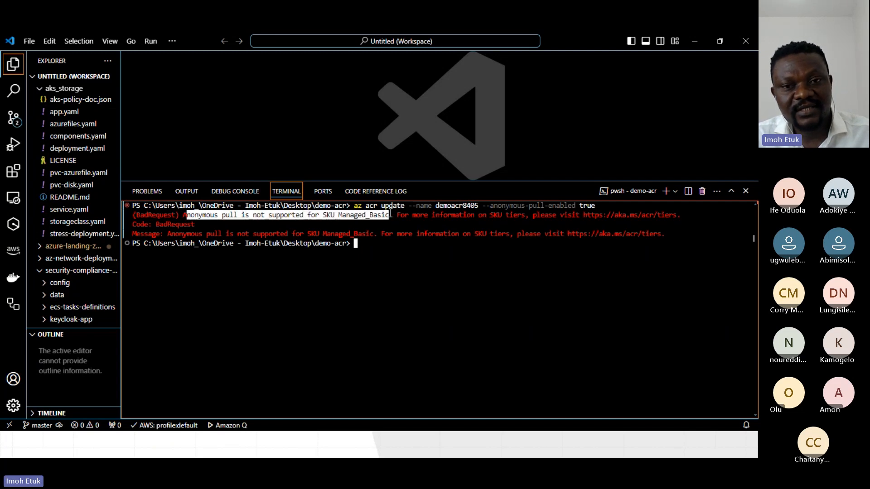
click(368, 248)
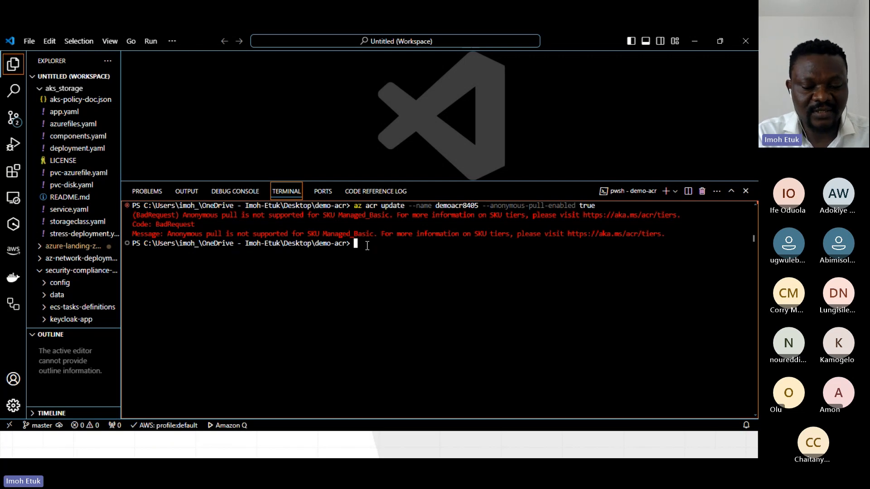
Upgrade the registry to the Standard tier by running az acr update --name demoacr8405 --sku Standard.
text(az acr u)
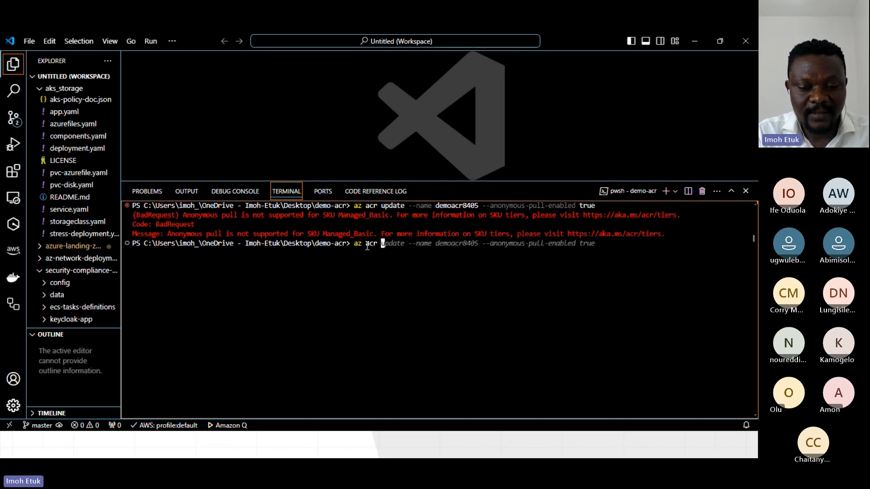
text(pdate)
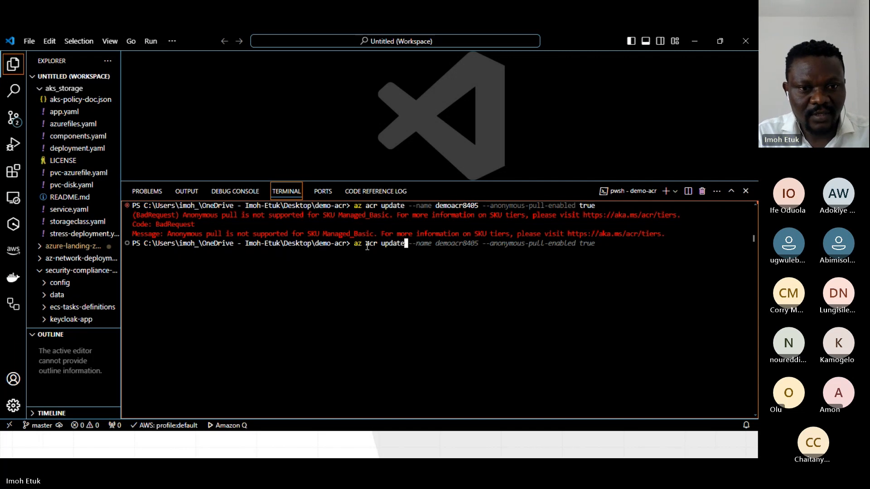
text( --n)
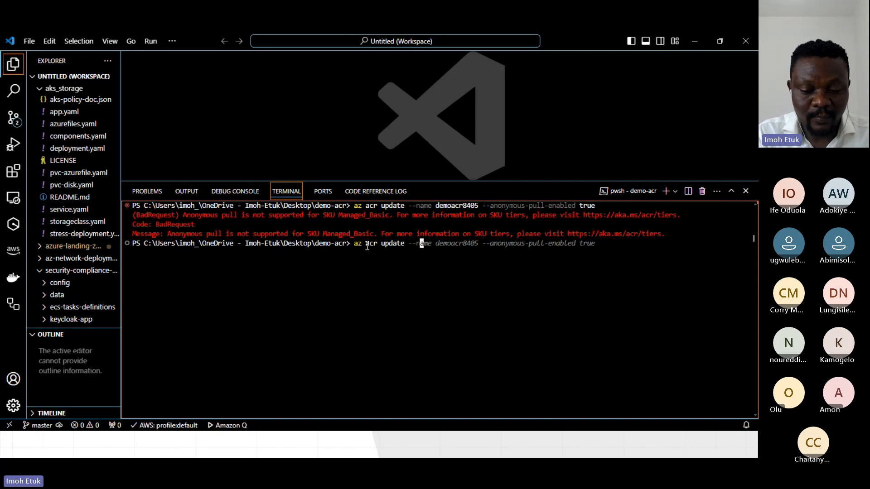
text(ame demo)
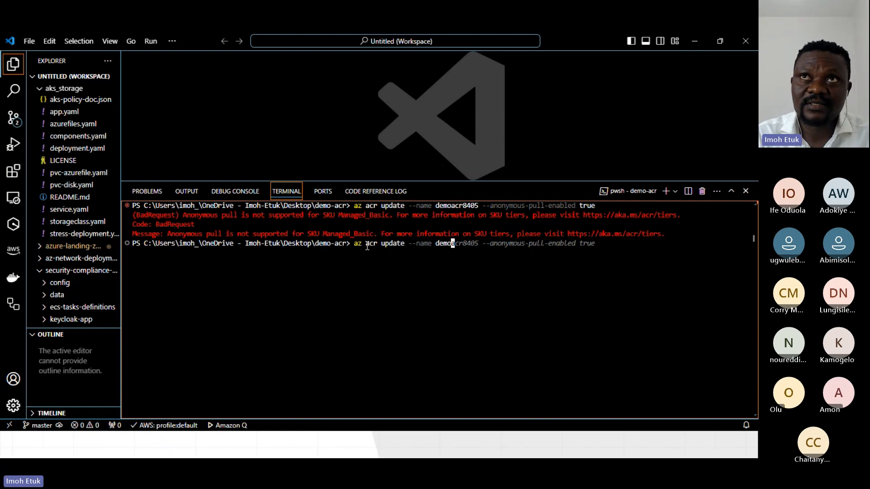
text(a)
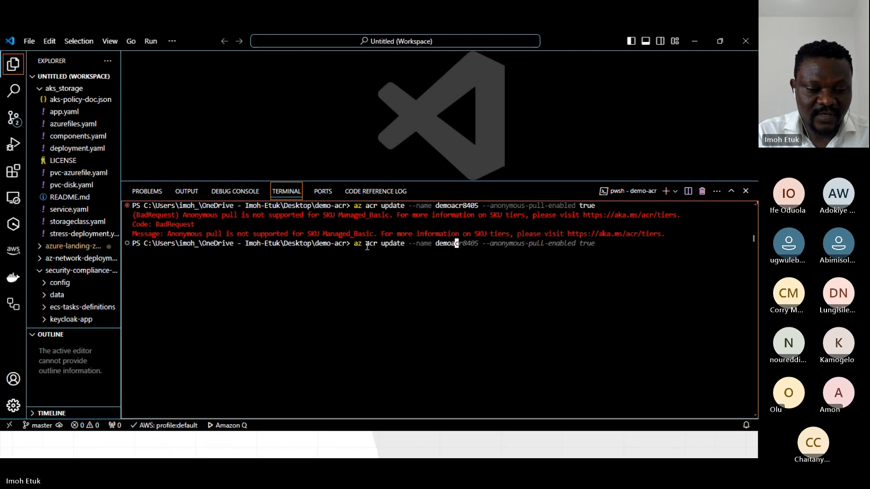
text(cr)
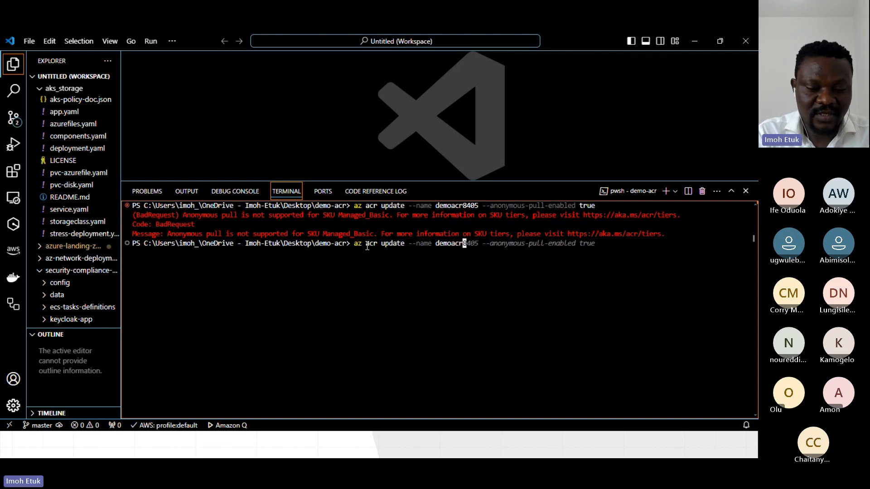
text(840)
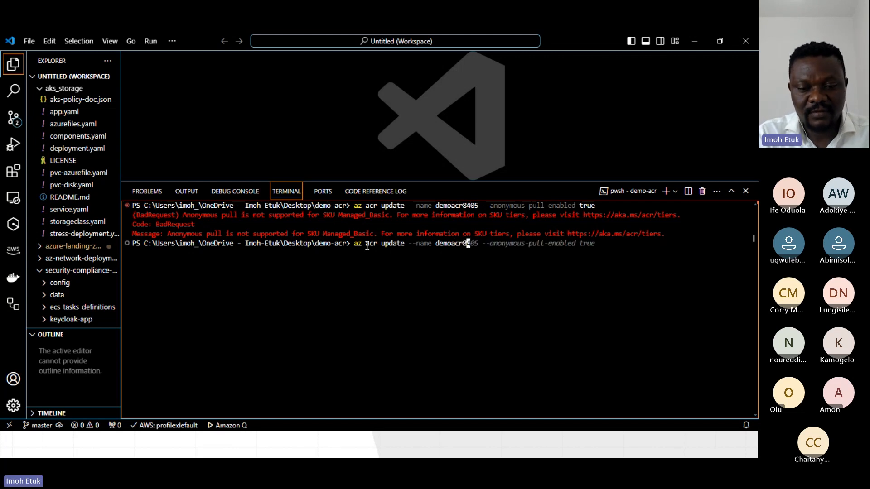
text(5 )
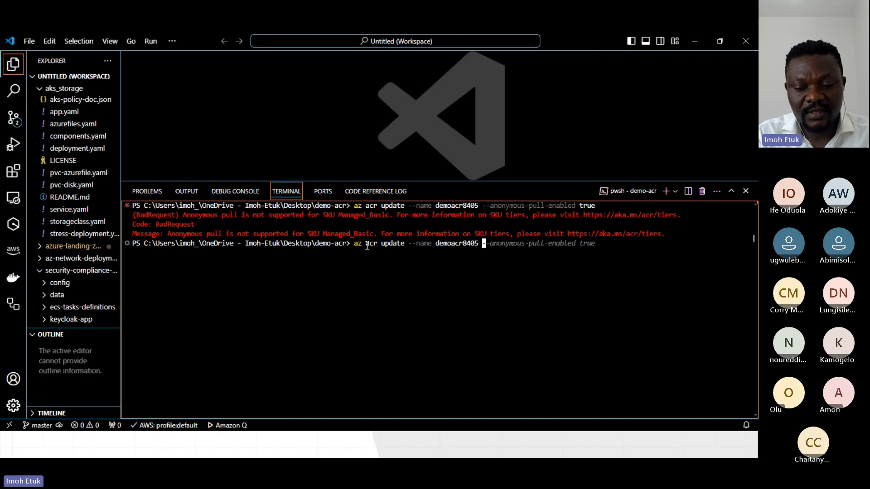
text(--)
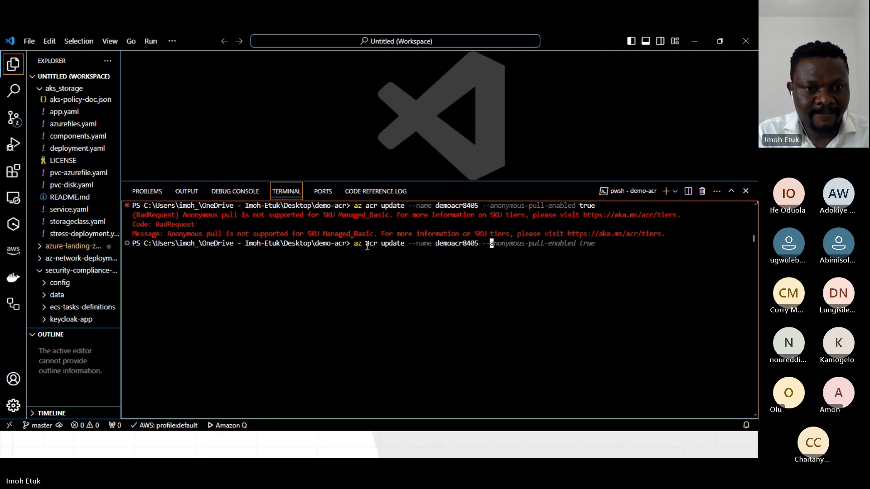
text(sku Standard)
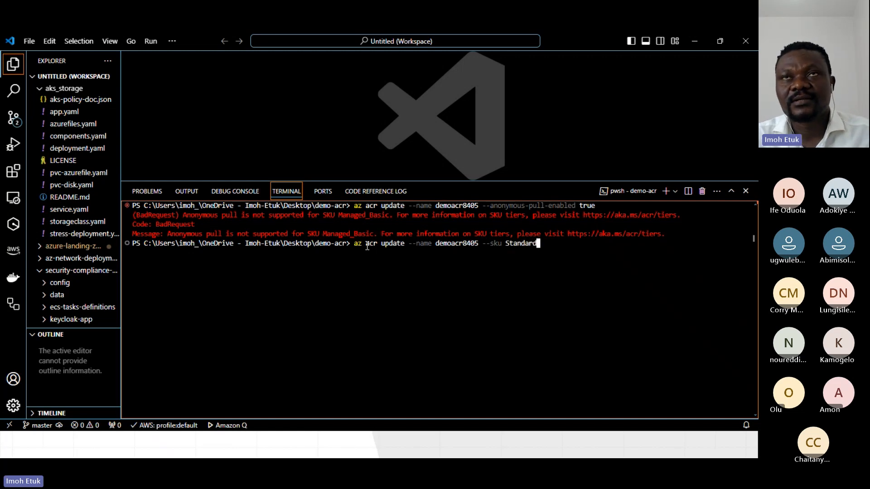
key(Return)
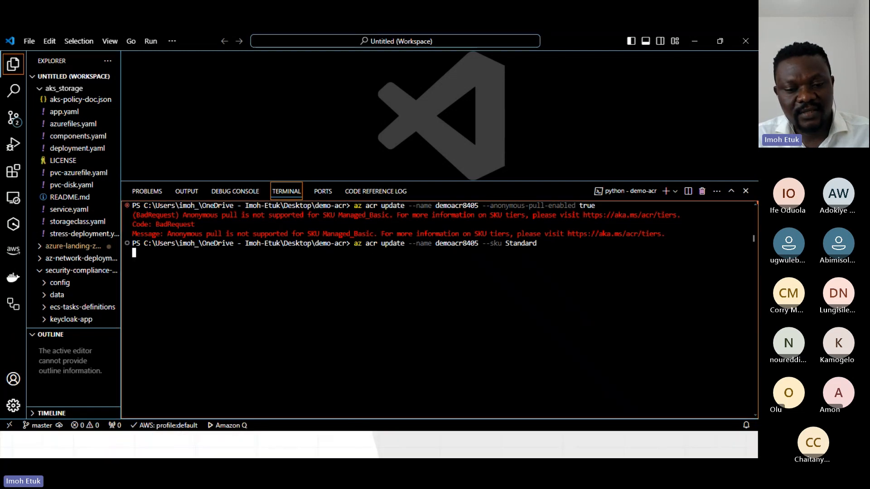
Switch to the Azure portal and open the demoacr8405 registry's properties to check its pricing plan.
click(348, 446)
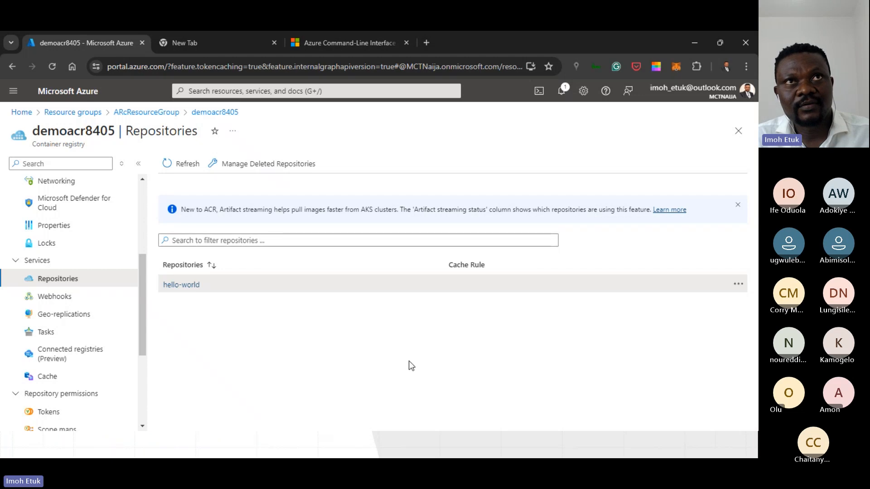
scroll(78, 382, down, 1)
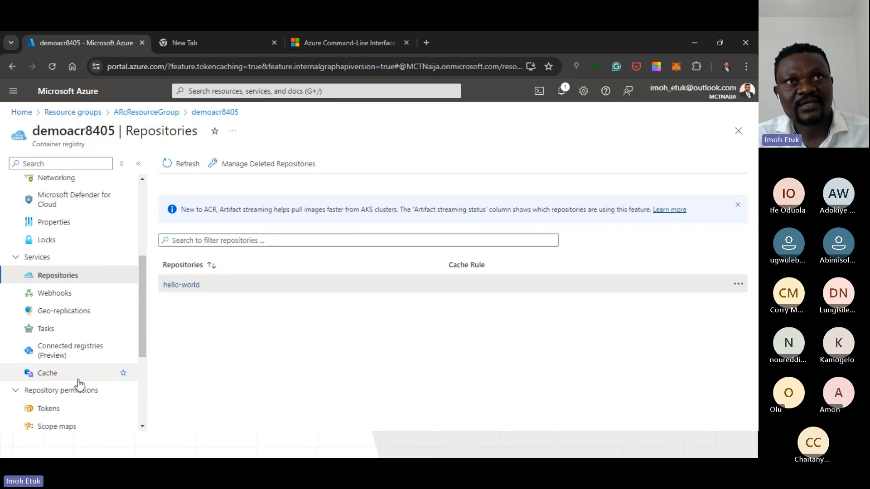
scroll(78, 384, up, 4)
click(72, 406)
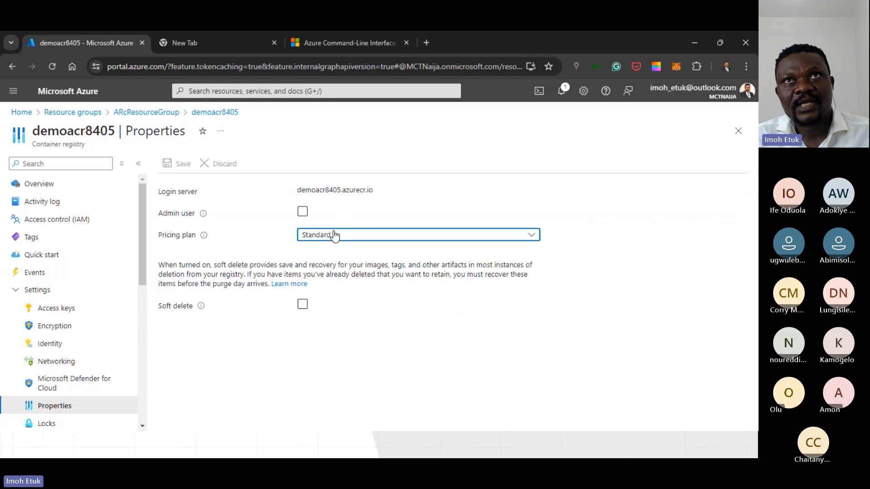
Check the registry's pricing plan options, keeping Standard, and switch to the Visual Studio Code terminal to review the SKU update output.
click(334, 235)
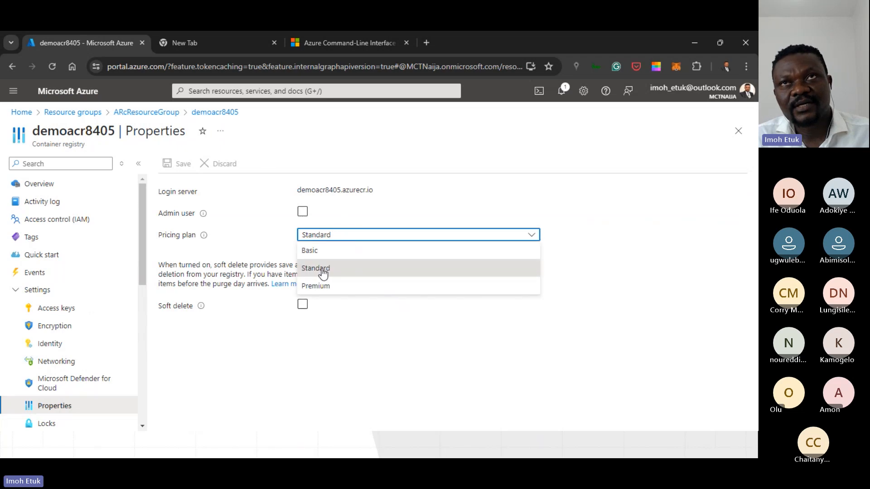
click(323, 270)
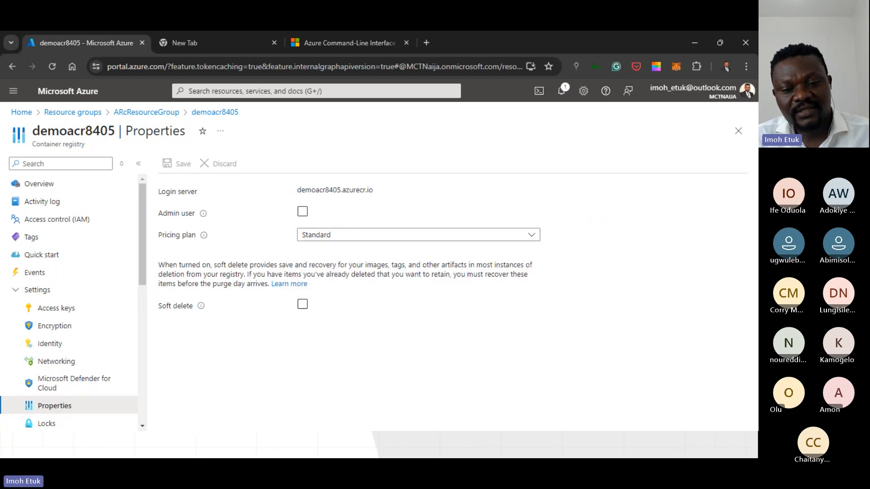
key(alt+Tab)
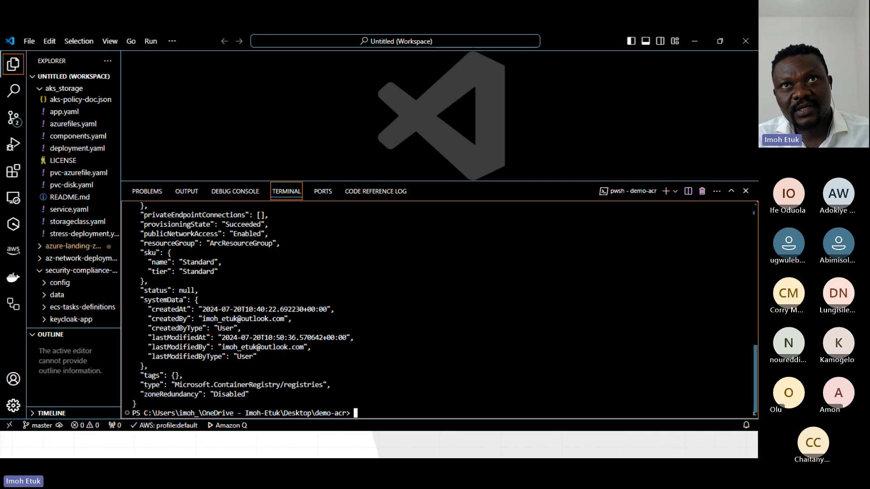
scroll(289, 277, up, 8)
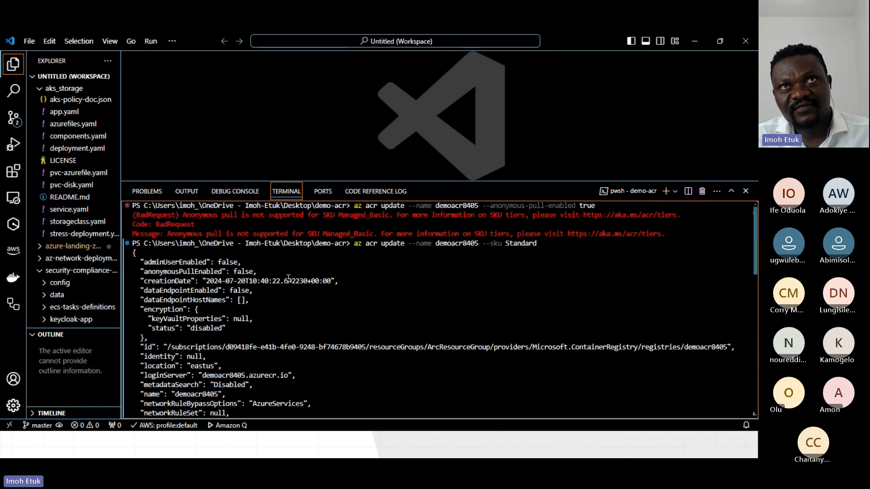
scroll(383, 381, down, 10)
scroll(382, 400, up, 2)
scroll(382, 400, down, 2)
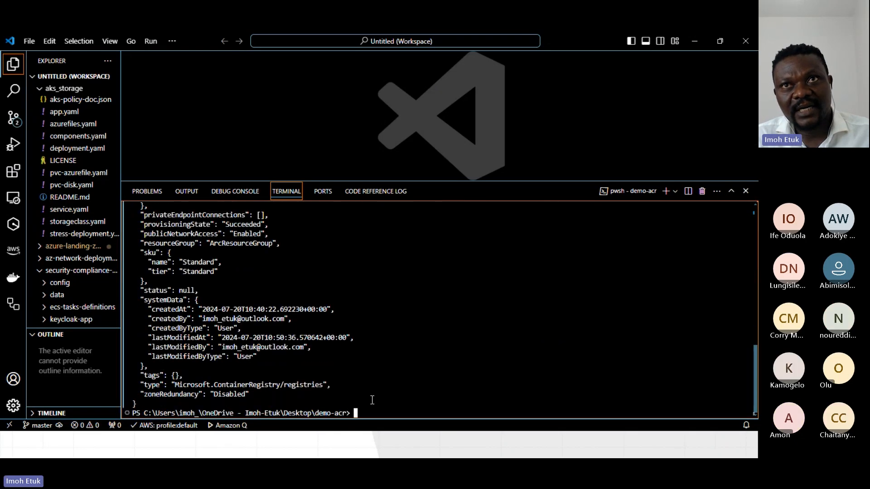
Clear the terminal and enable anonymous pull by rerunning az acr update --name demoacr8405 --anonymous-pull-enabled true.
text(clear)
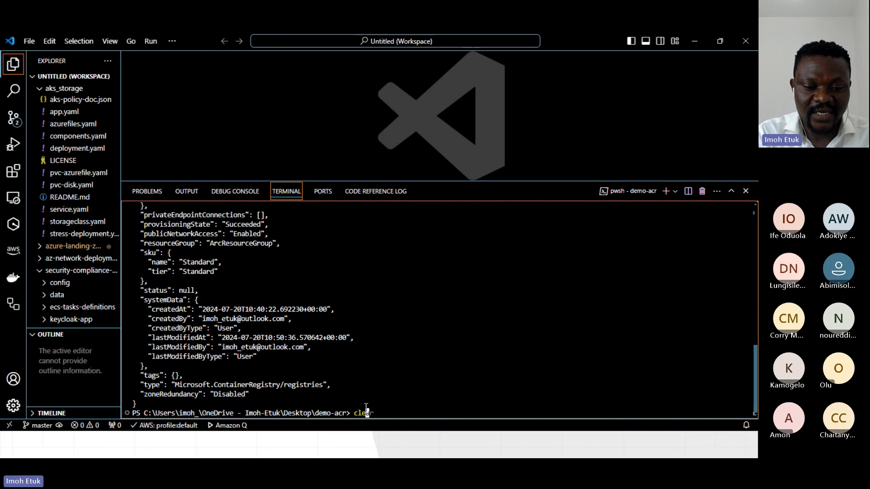
key(Return)
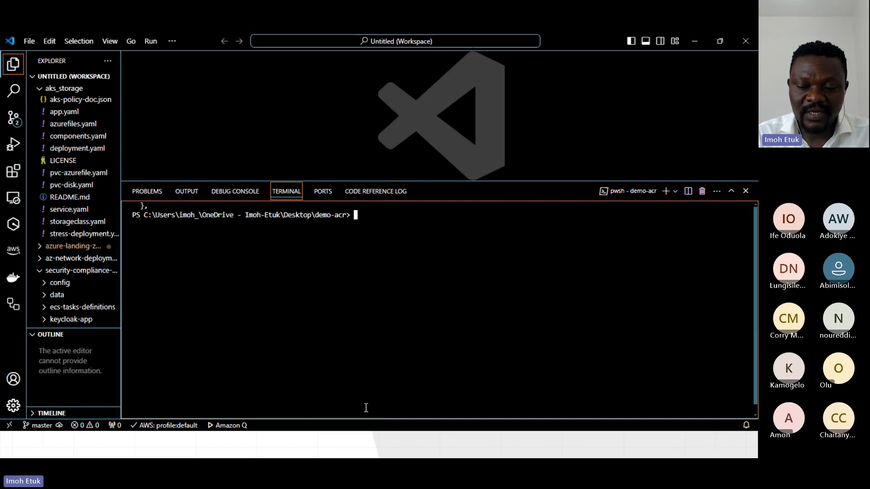
key(Up)
key(Up)
key(Up)
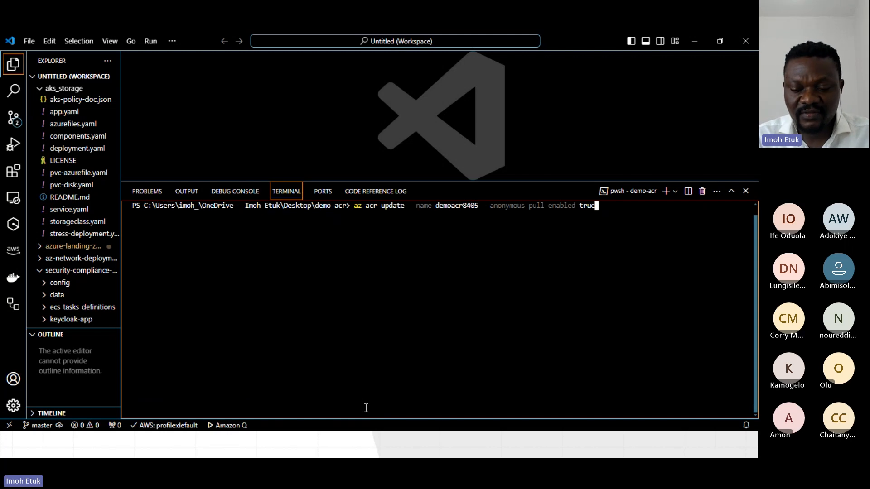
key(Return)
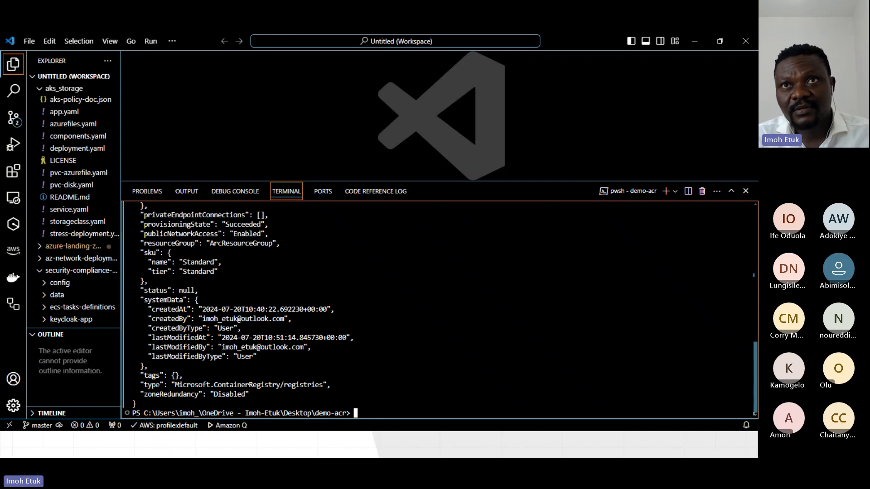
Review the anonymous pull update output, clear the terminal with the clear command and reduce the terminal panel's height.
scroll(229, 347, up, 6)
scroll(229, 347, up, 8)
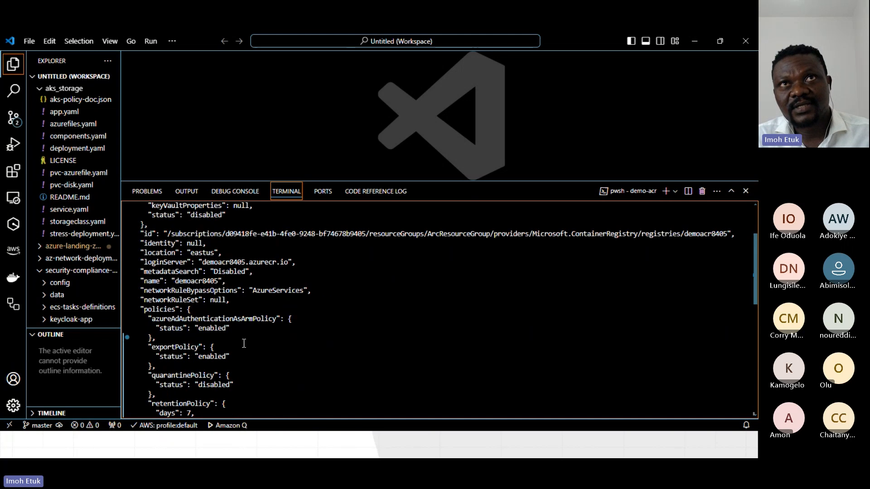
scroll(367, 409, down, 15)
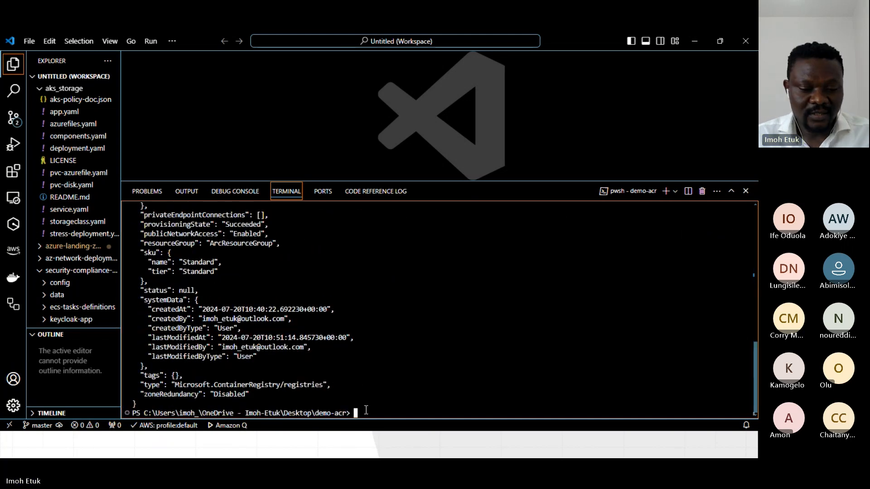
text(clear)
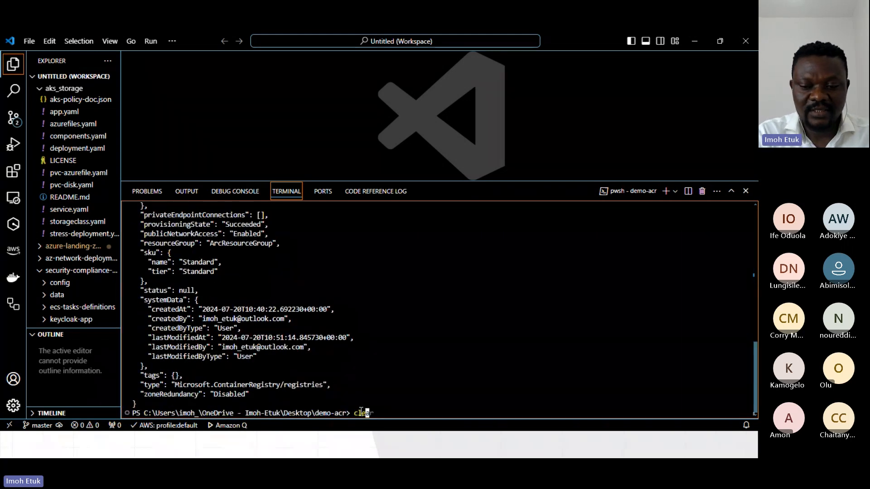
key(Return)
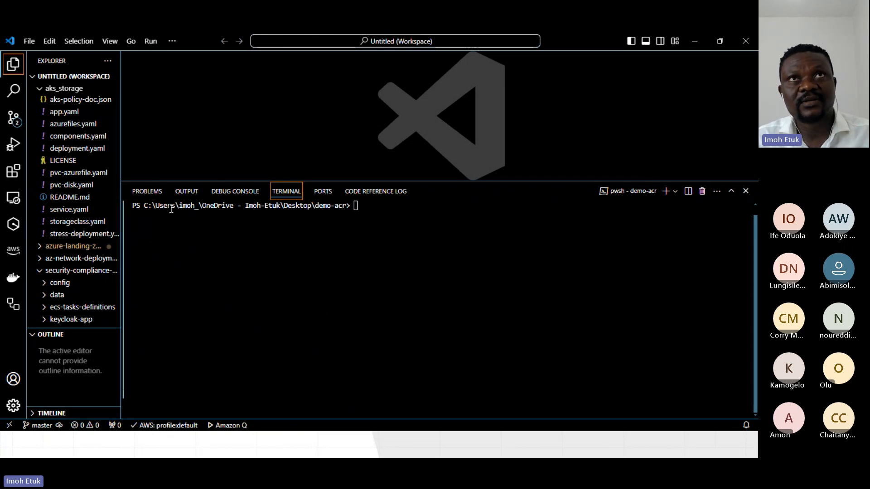
drag(382, 181, 396, 235)
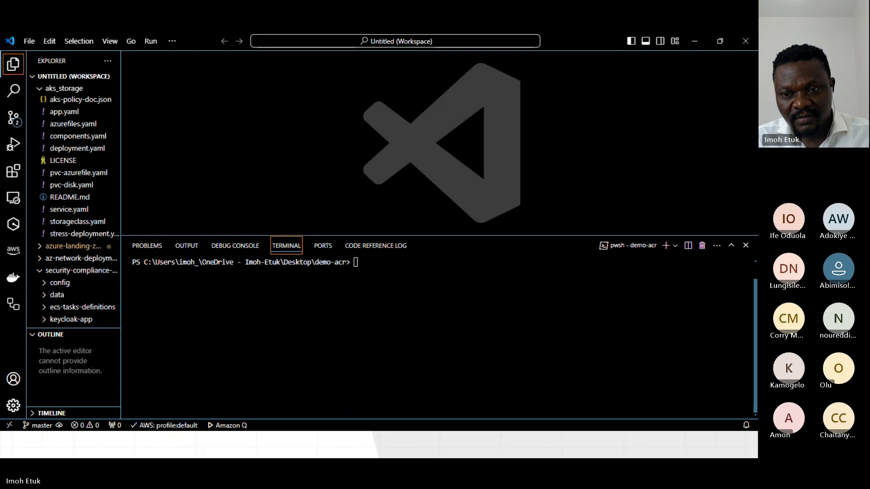
Switch to Docker Desktop, maximize its window and look through the containers, builds and local images.
drag(0, 226, 254, 111)
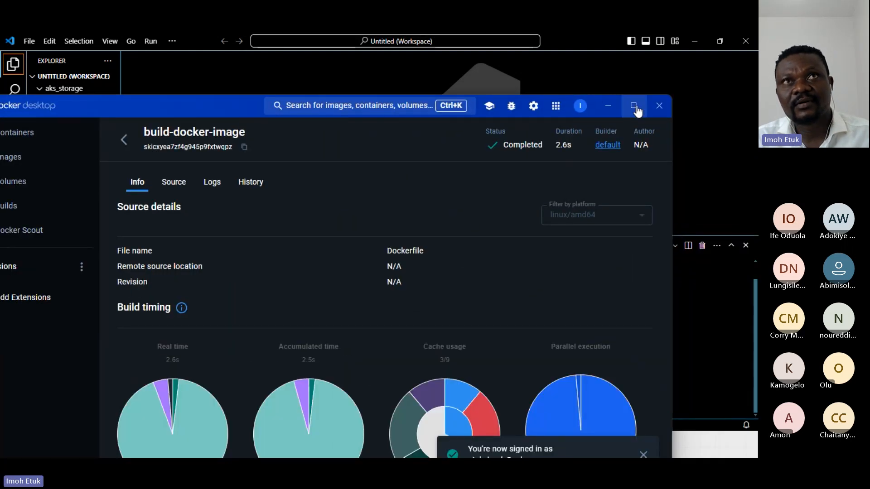
click(633, 106)
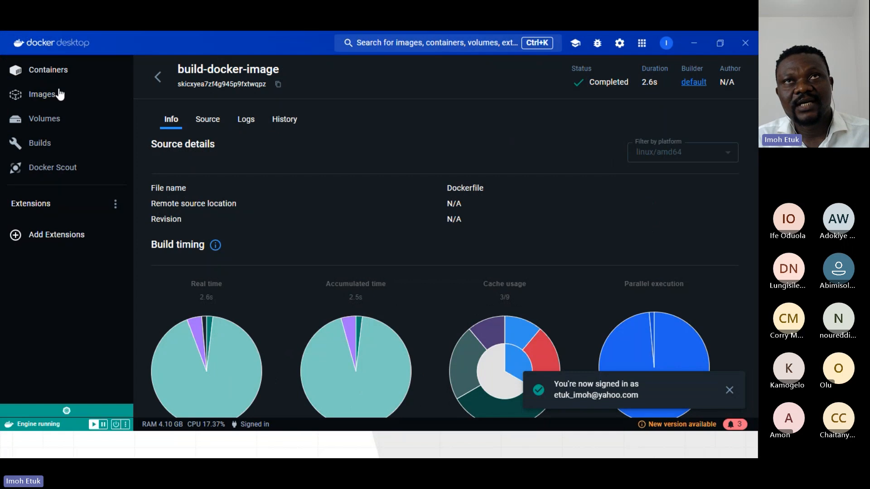
click(46, 69)
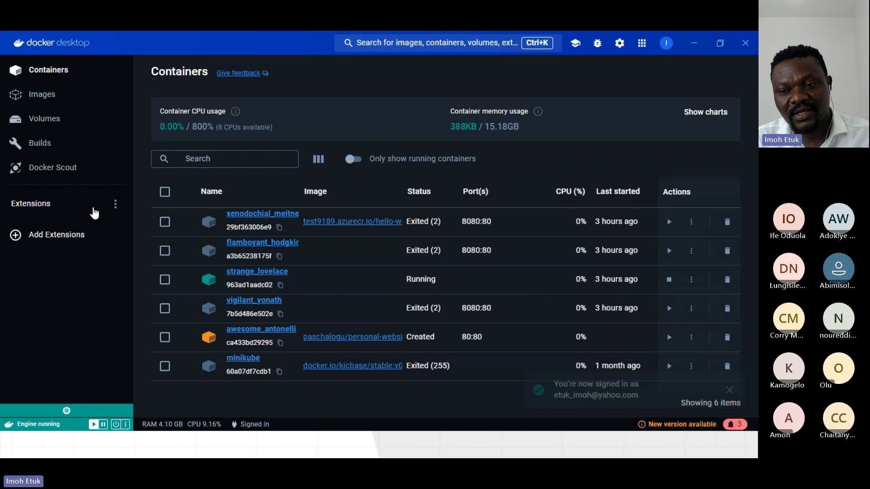
click(48, 149)
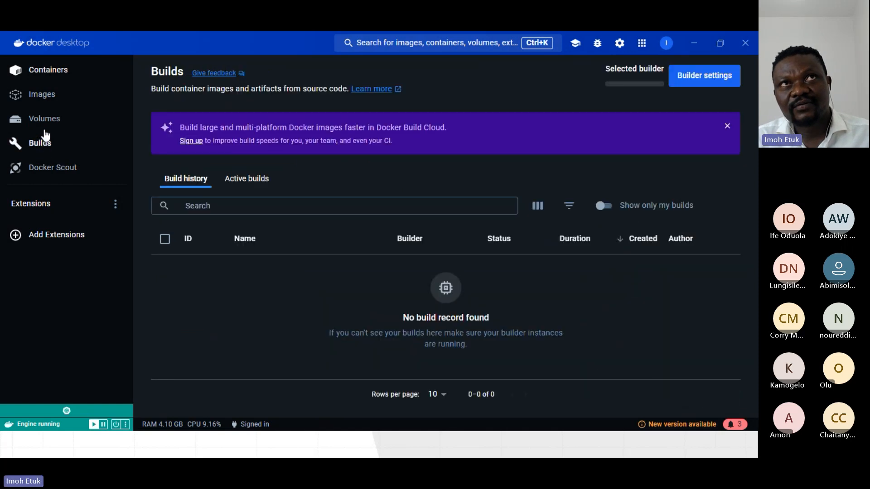
click(58, 105)
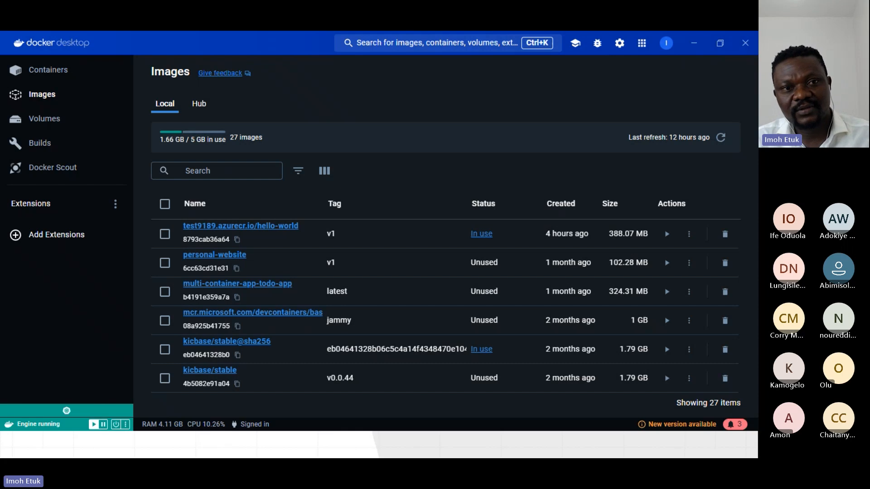
Switch to a Windows PowerShell window, maximize it and enter docker at the prompt.
drag(438, 31, 395, 43)
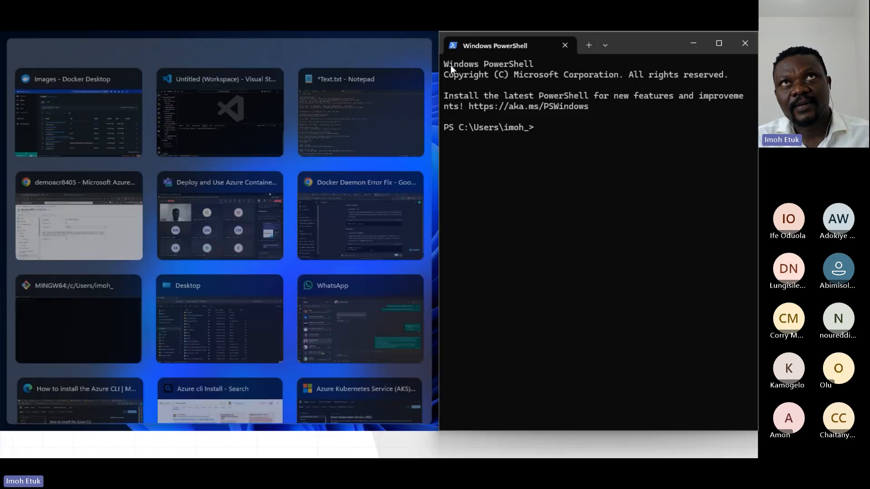
click(546, 151)
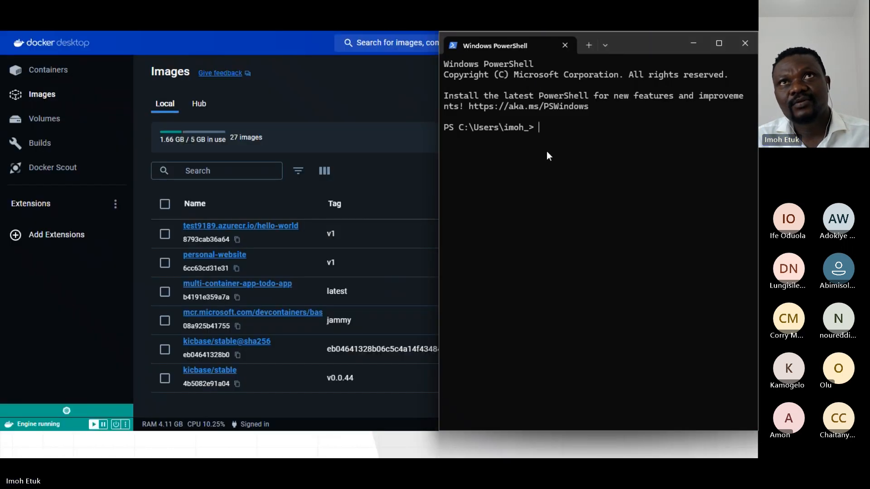
key(super+Up)
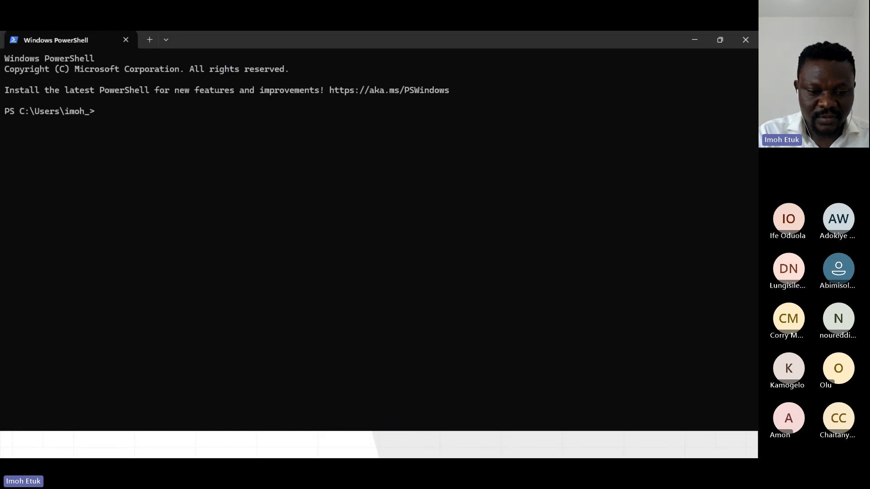
text(docker)
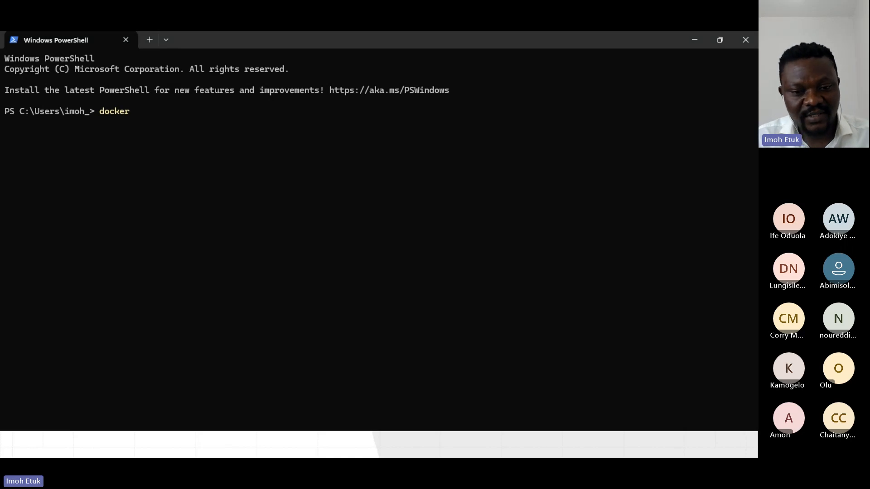
Switch to the Visual Studio Code terminal and enter az acr show --name demoacr8405 at the prompt.
key(alt+Tab)
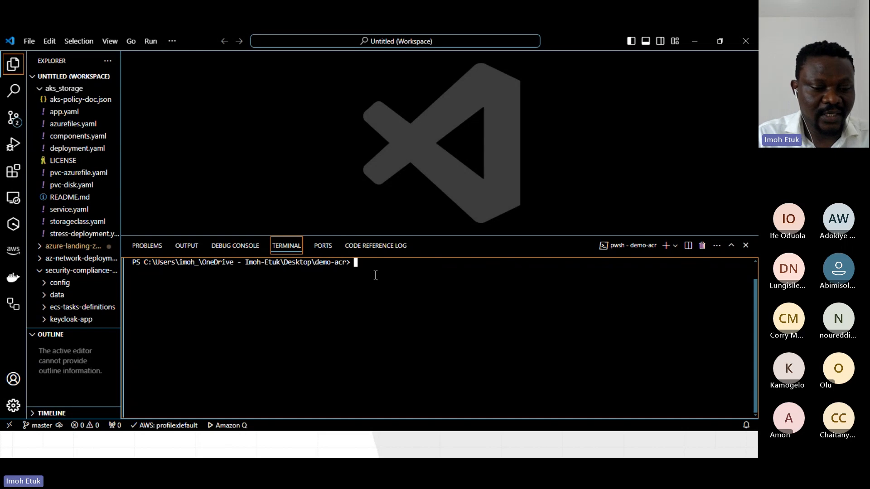
text(az acr )
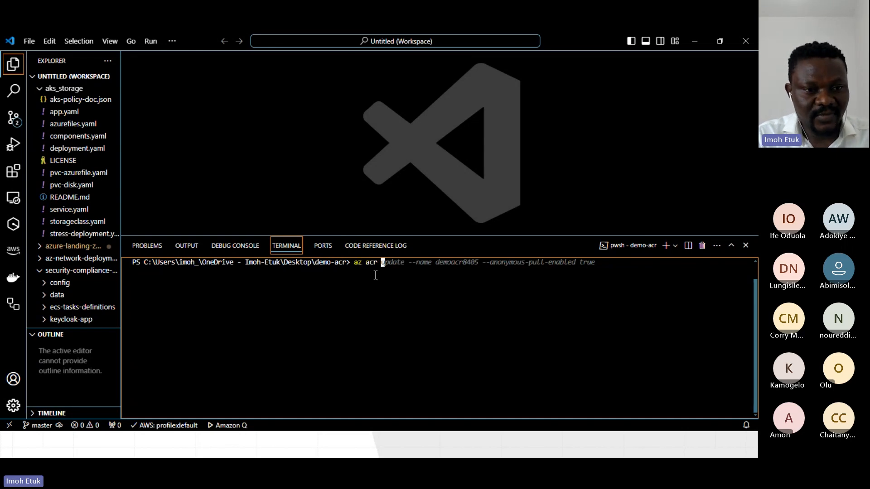
text(sho)
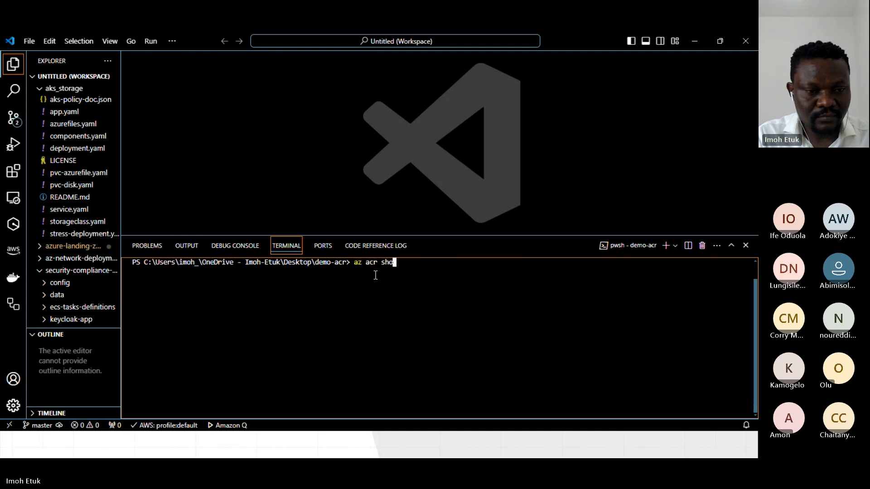
text(w)
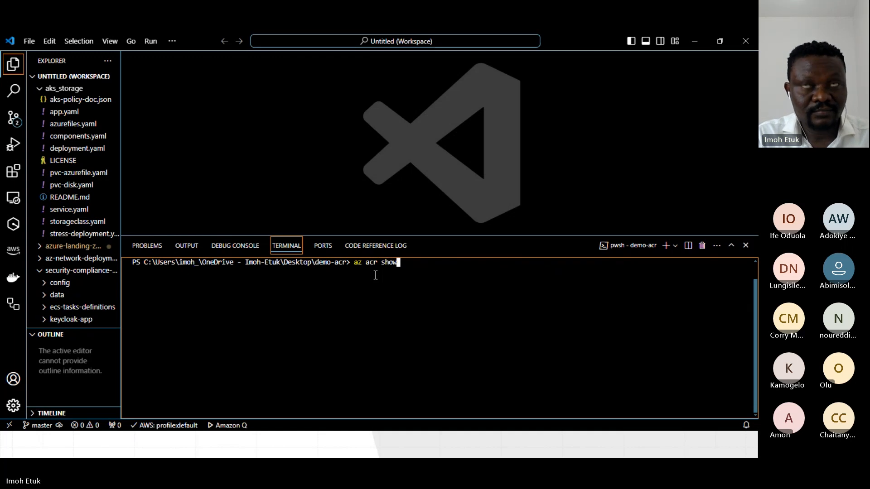
text( --name )
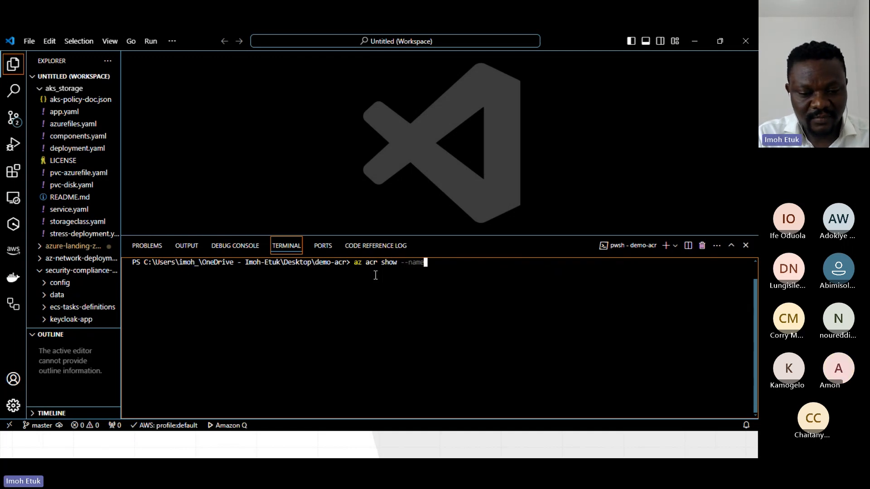
text(demoacr)
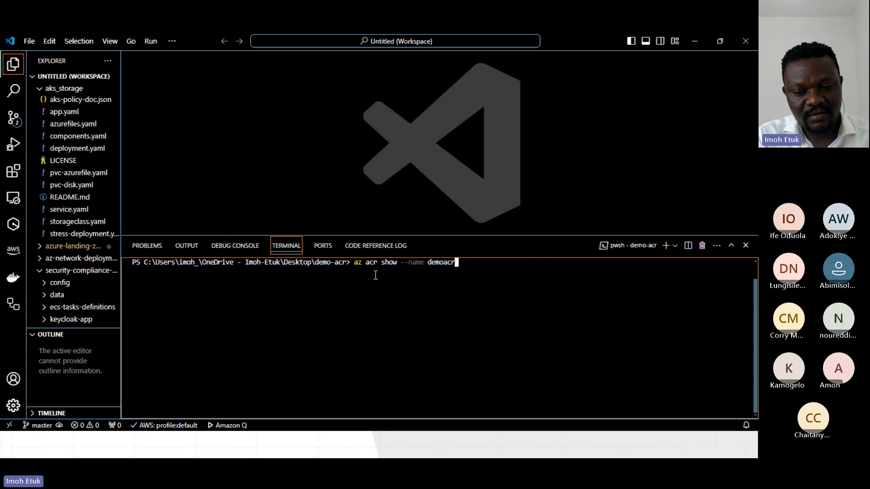
text(8405)
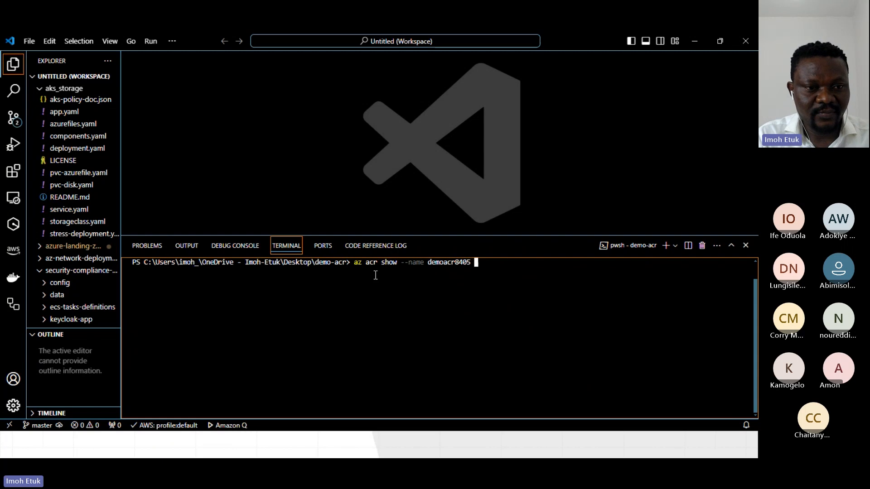
text( --query )
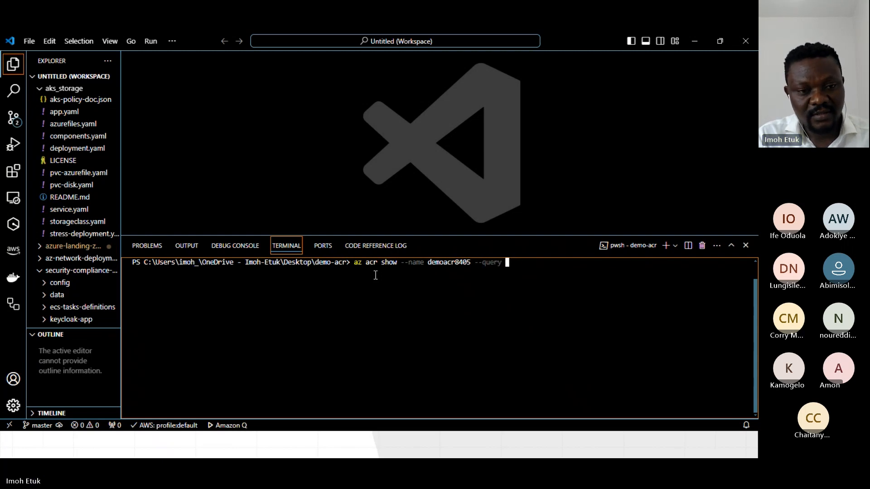
text(")
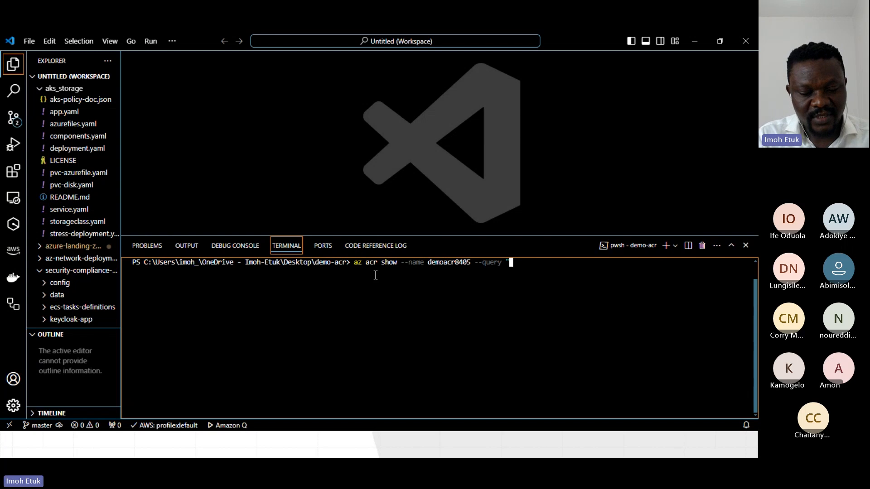
text(anoy)
Complete the az acr show command for demoacr8405 with --query "anonymousPullEnabled", run it and enlarge the terminal panel.
key(BackSpace)
text(nymousP)
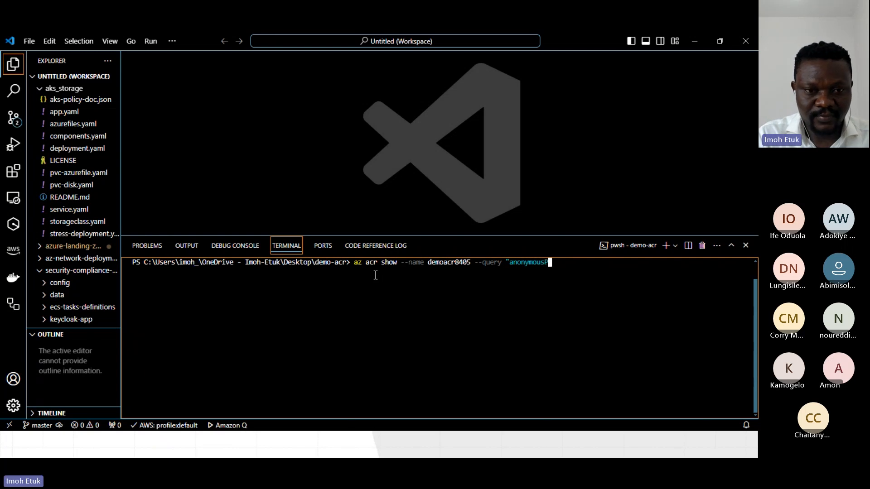
text(ullE)
text(nab)
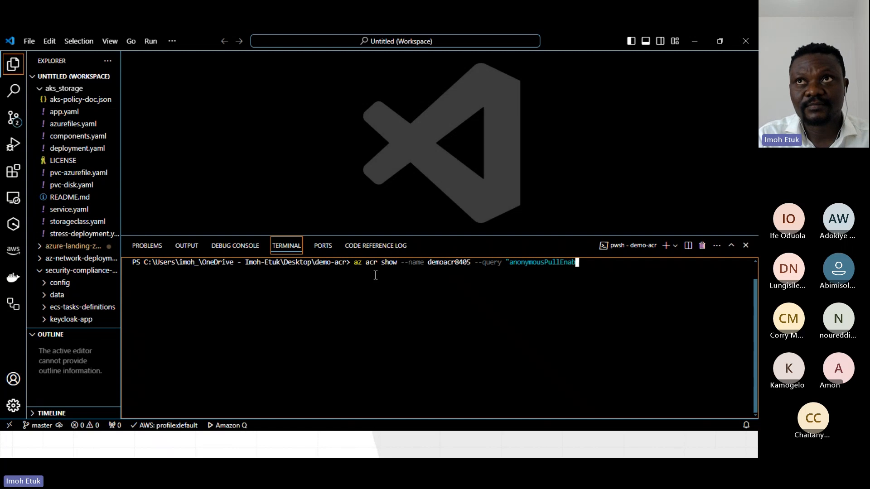
text(led")
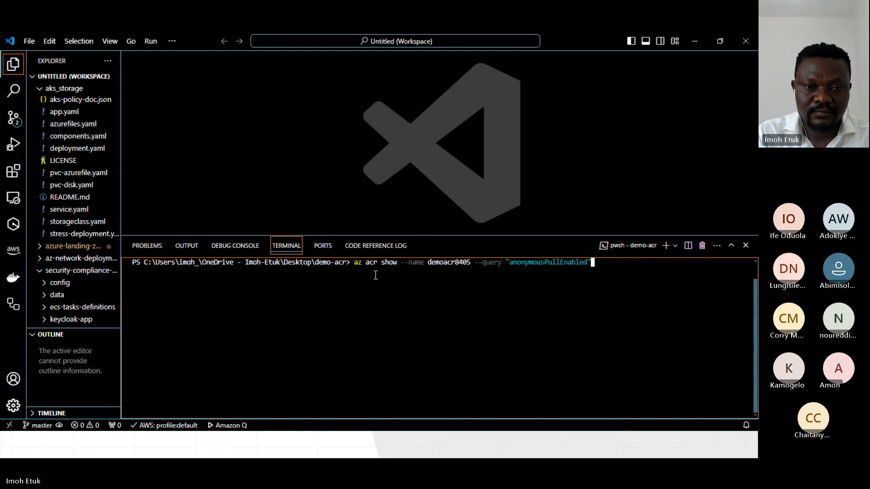
key(Return)
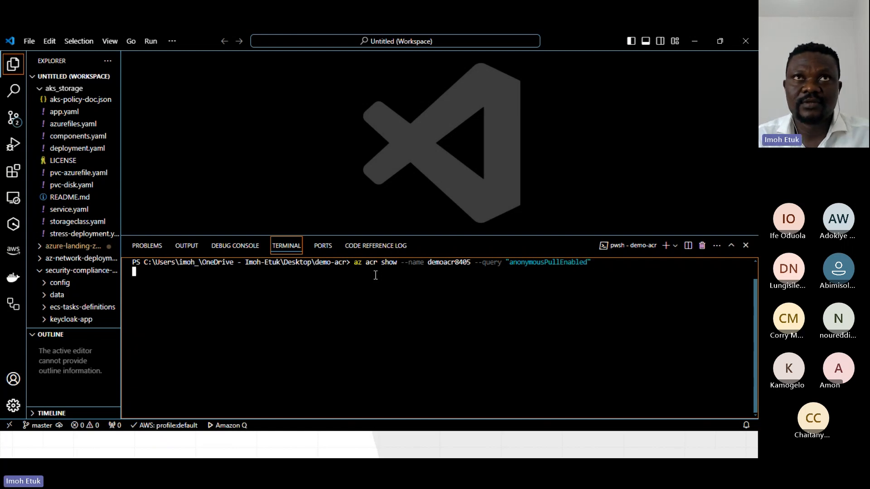
drag(442, 235, 447, 185)
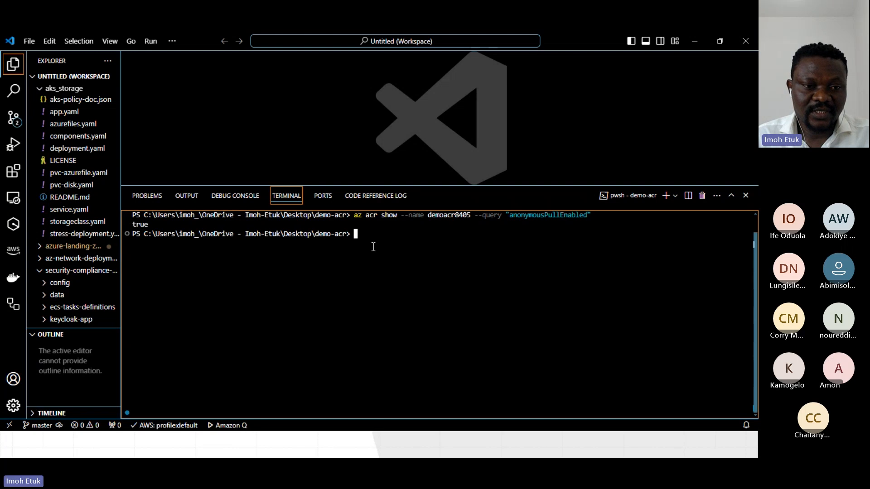
Switch to Windows PowerShell, run docker pull demoacr8405.azurecr.io/hello-world:v1 and highlight the image reference in the output.
key(alt+Tab)
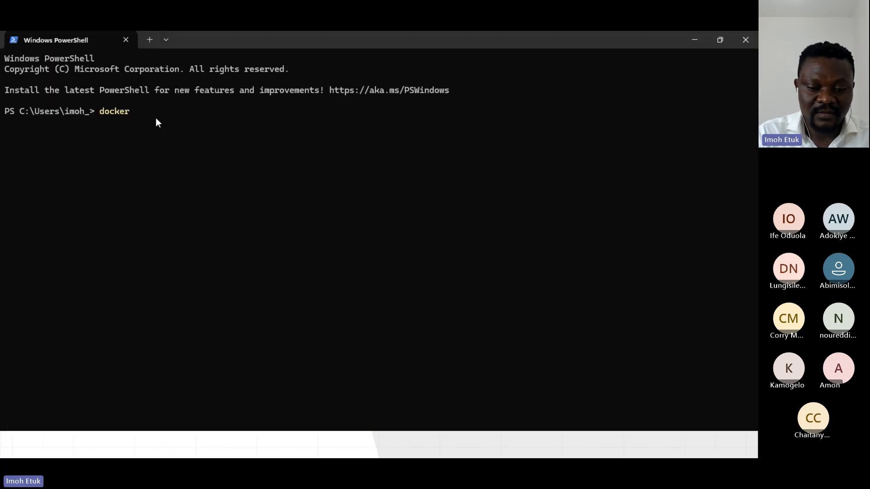
text(pull )
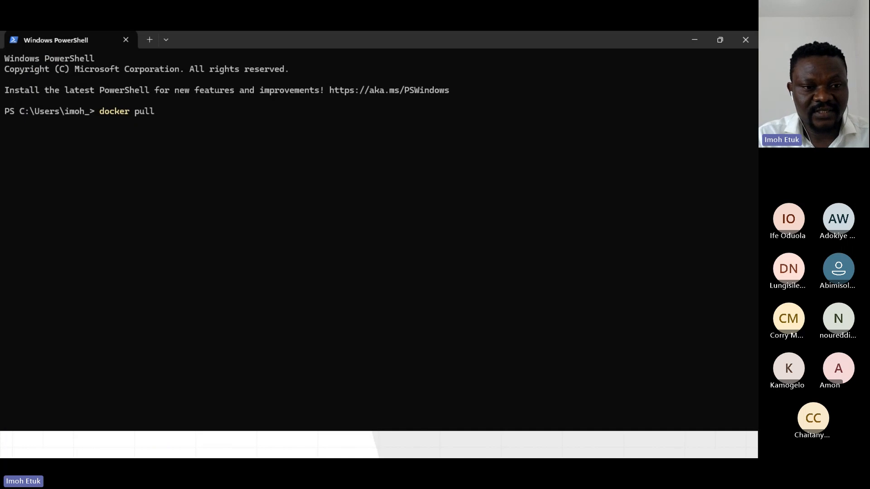
text(demo)
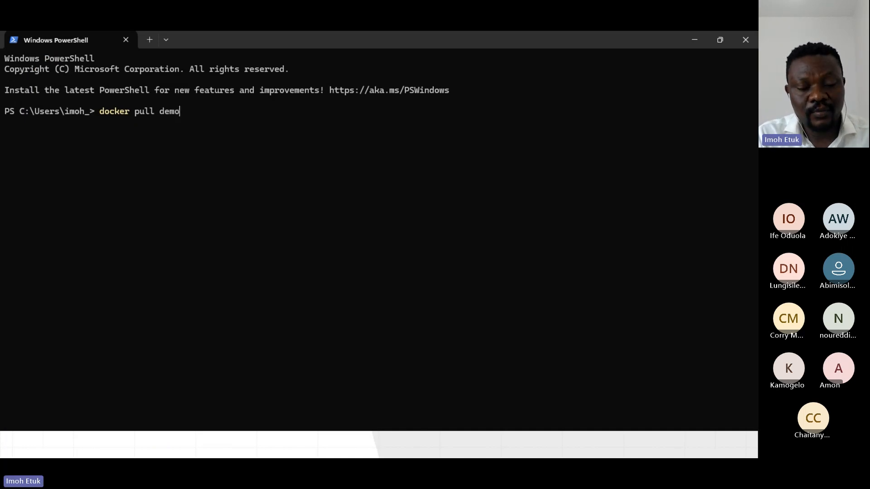
text(ac)
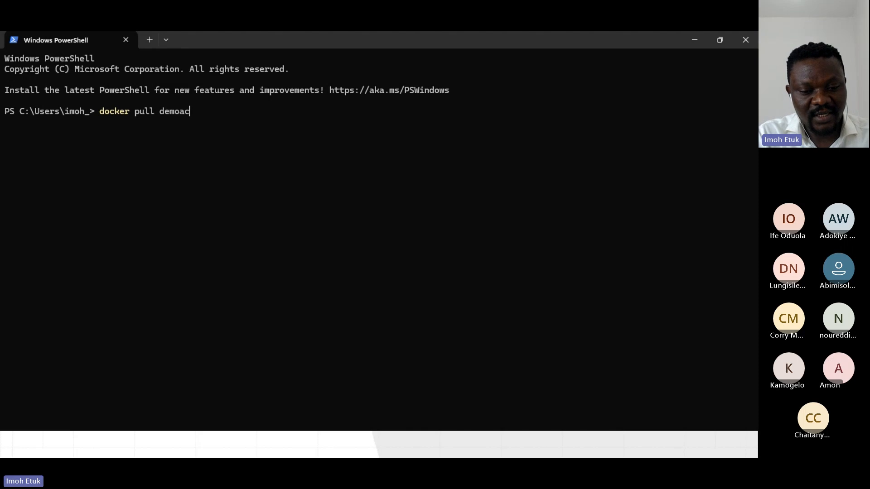
text(r840)
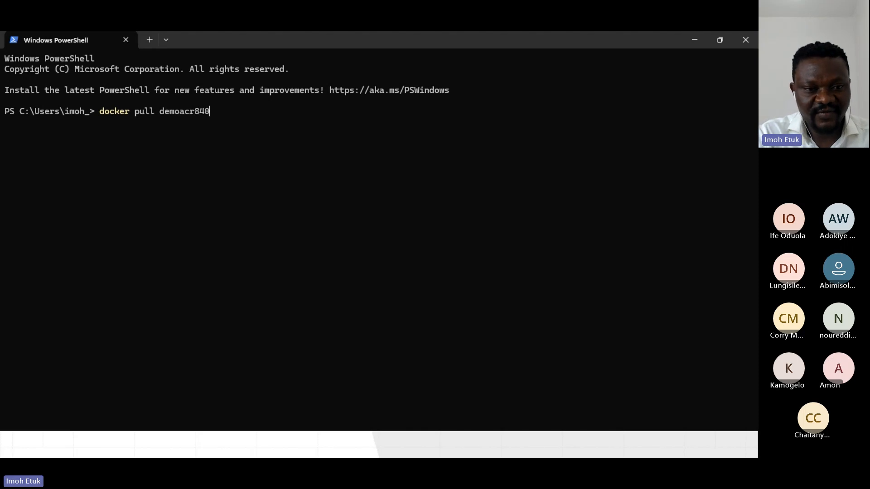
text(5.azure)
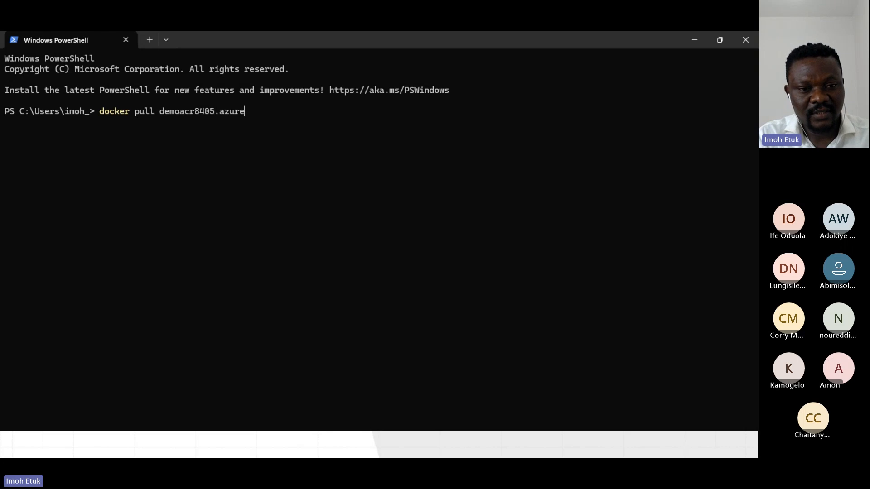
text(cr)
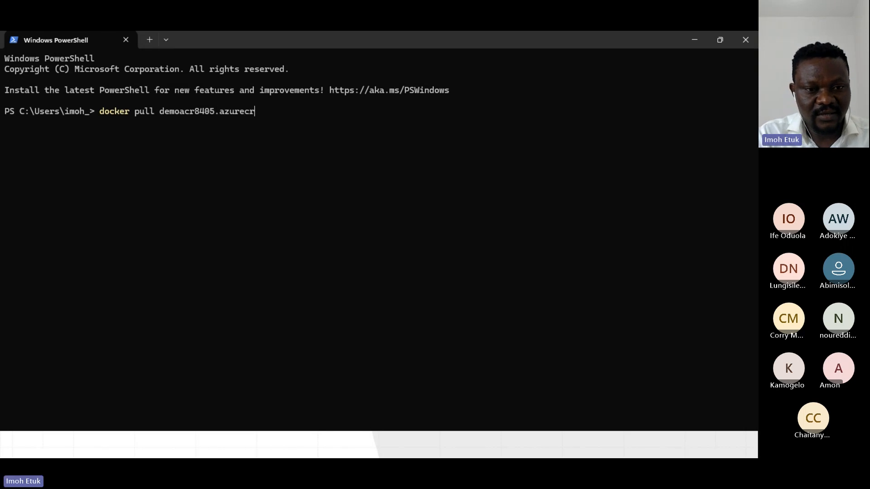
text(.i)
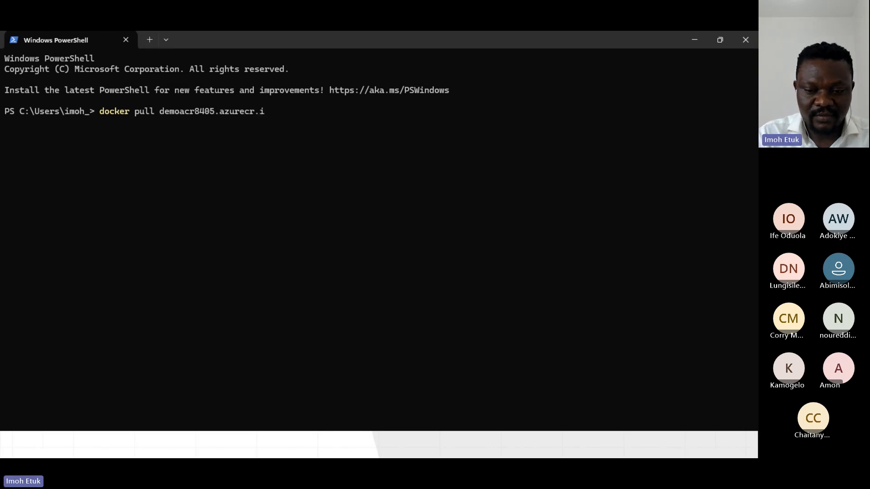
text(o/hell)
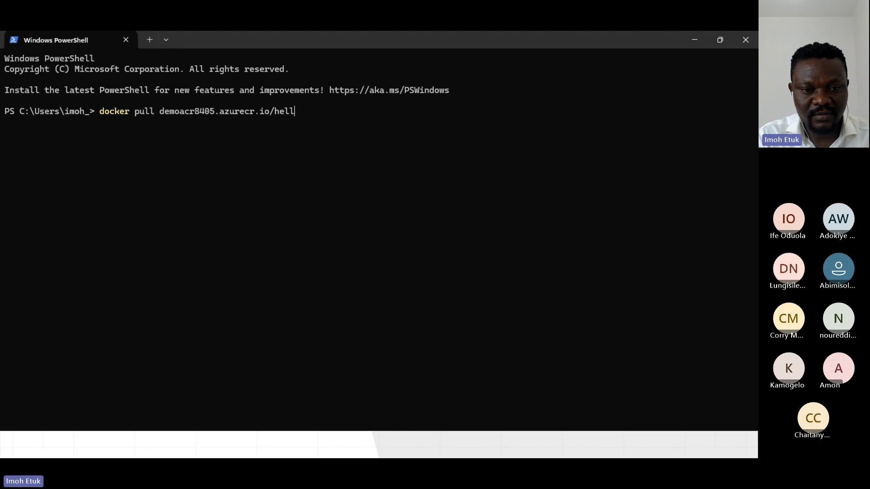
text(o-worl)
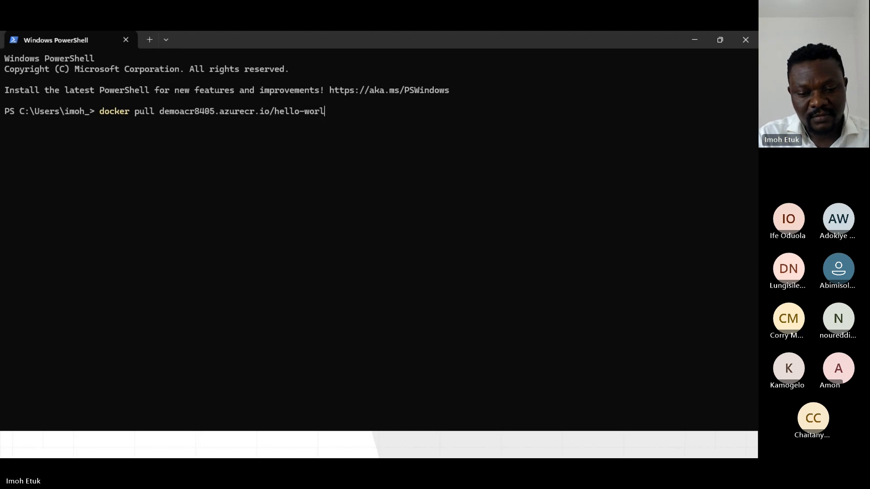
text(d:v1)
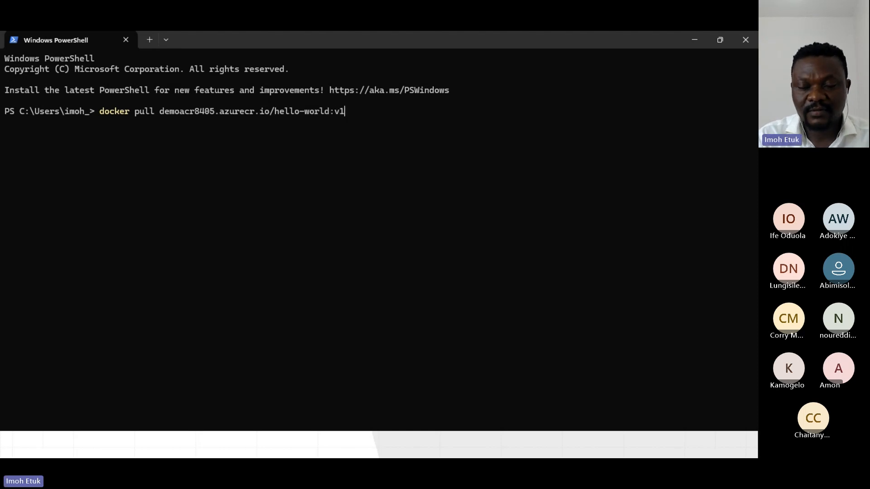
key(Return)
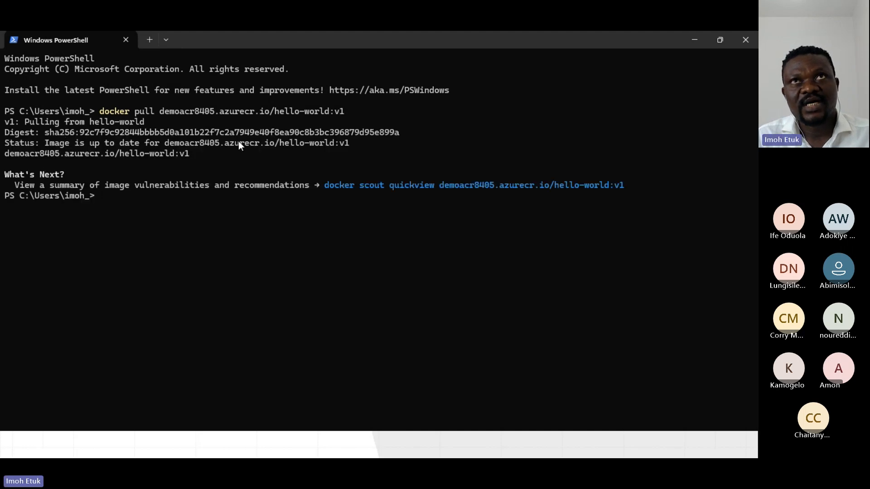
drag(10, 155, 221, 158)
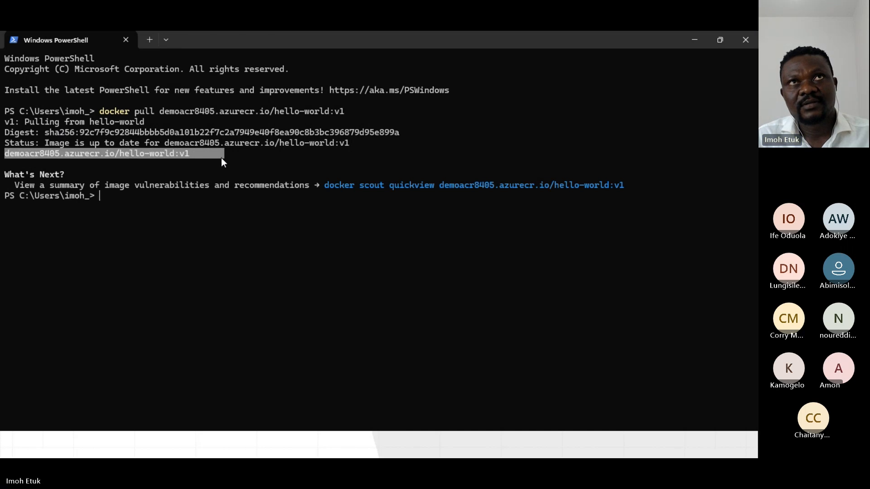
List the local images with docker images and highlight the demoacr8405.azurecr.io/hello-world v1 entry.
click(102, 202)
text(d)
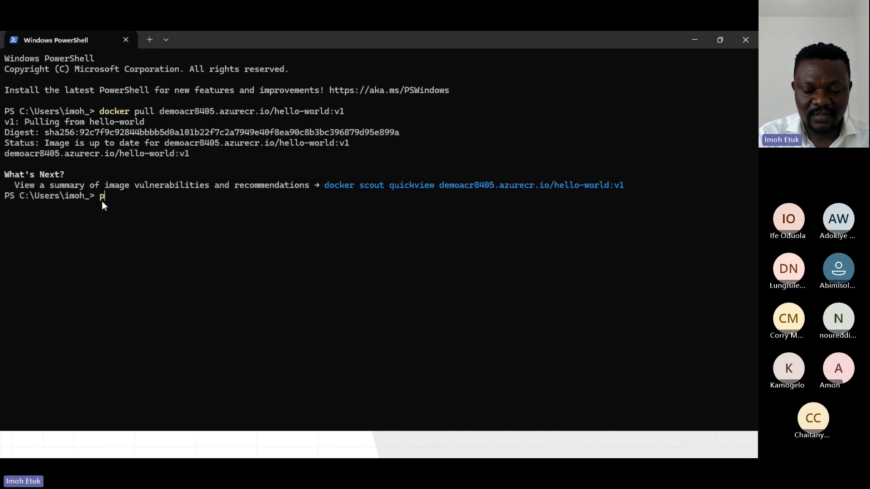
text(ock)
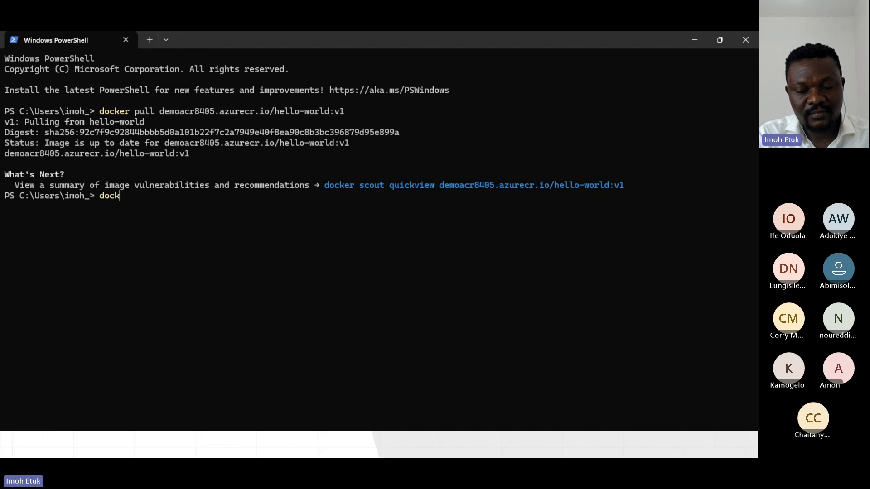
text(er images)
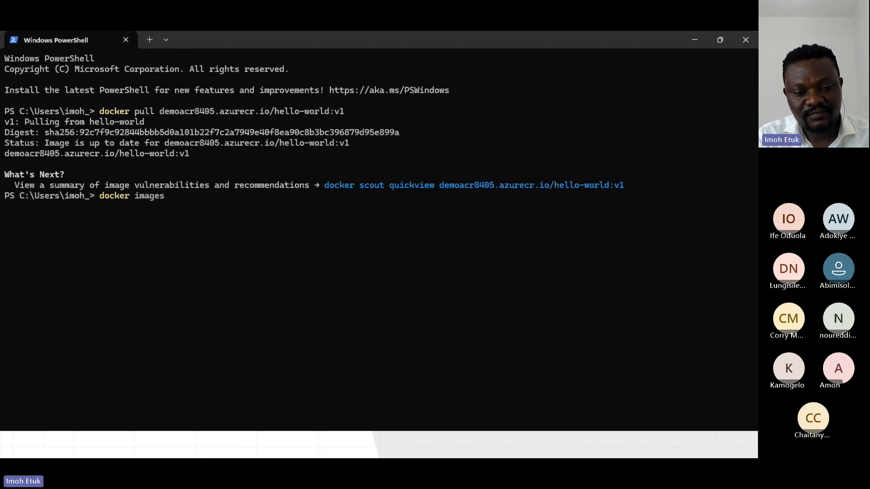
key(Return)
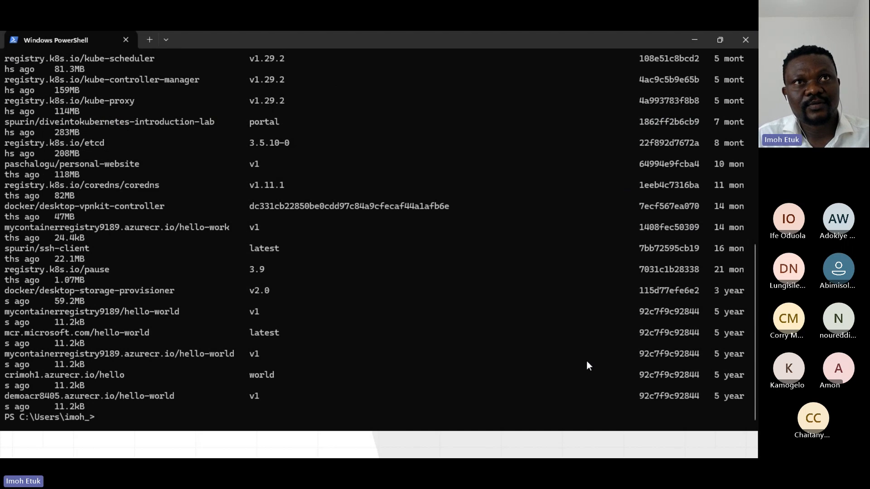
drag(5, 397, 741, 396)
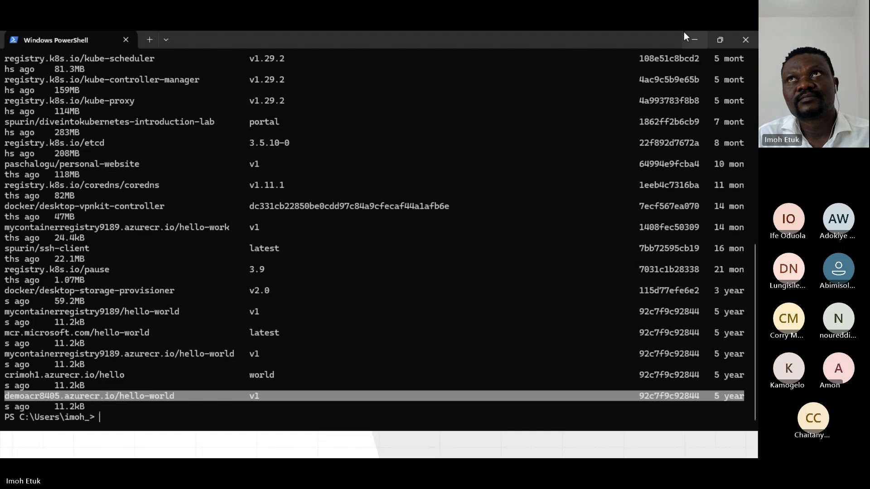
Minimize PowerShell to return to Visual Studio Code and create a file named Dockerfile in the demo-acr folder.
click(694, 38)
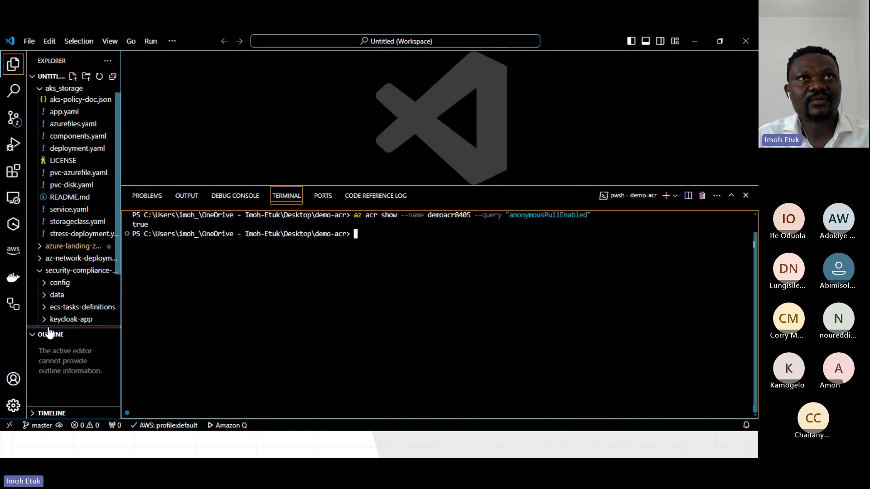
scroll(95, 330, down, 3)
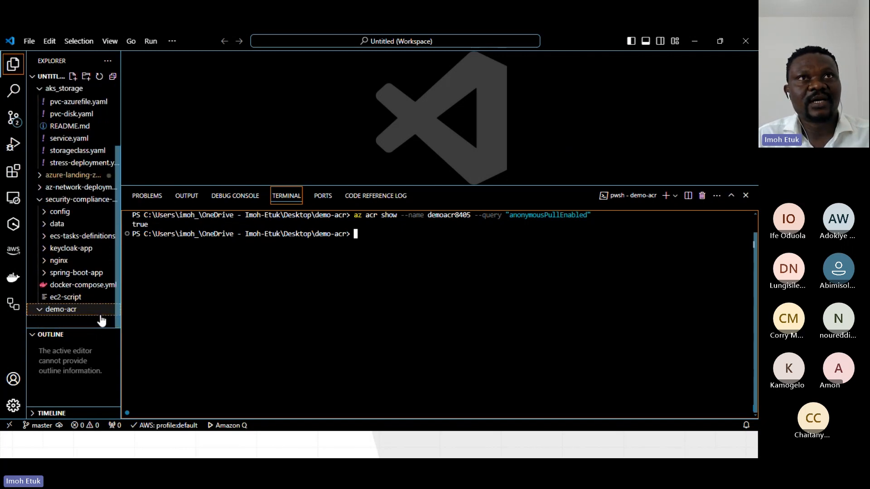
right_click(100, 313)
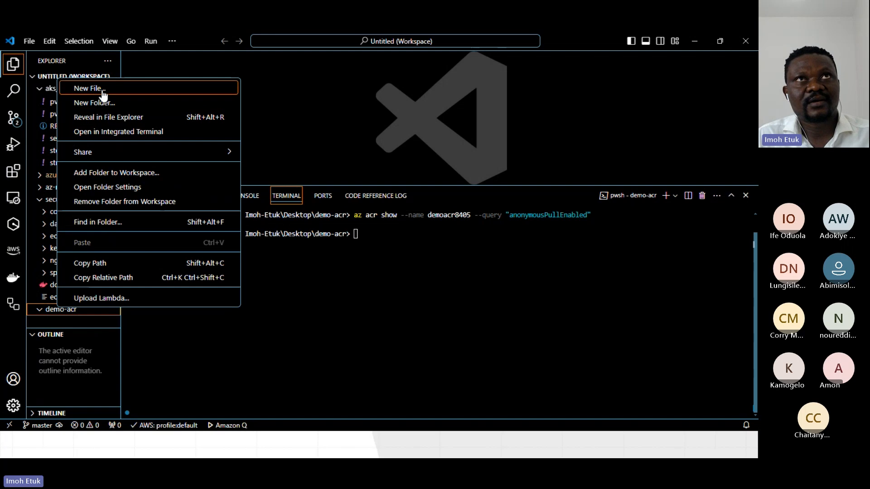
click(101, 89)
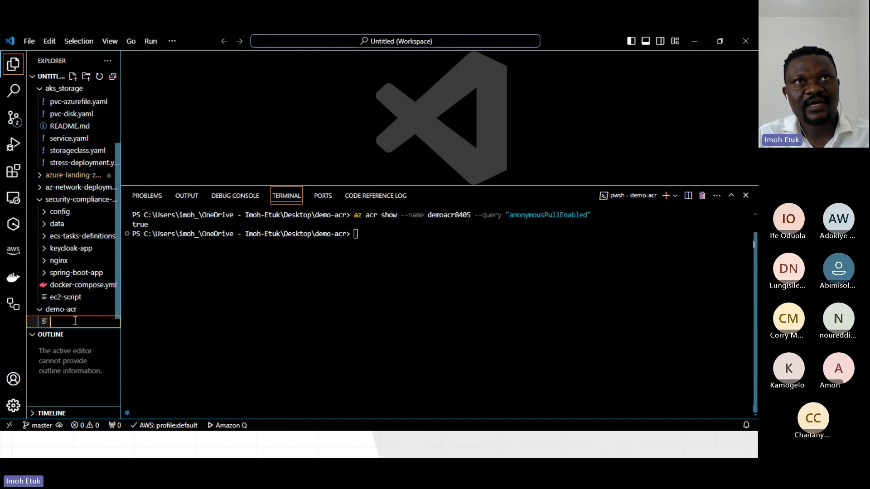
text(Do)
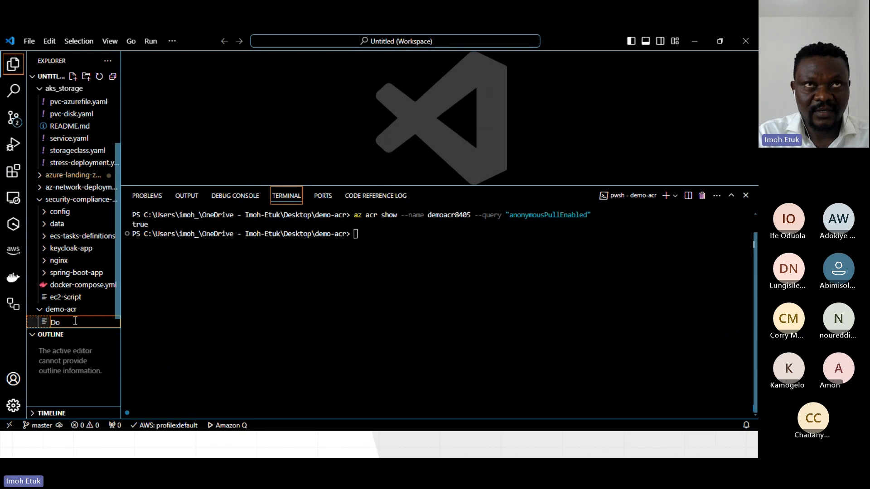
text(ckerfile)
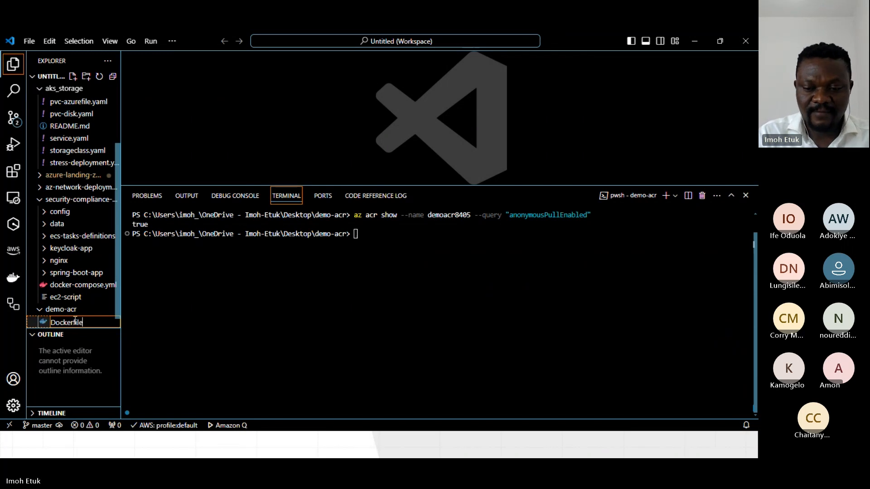
key(Return)
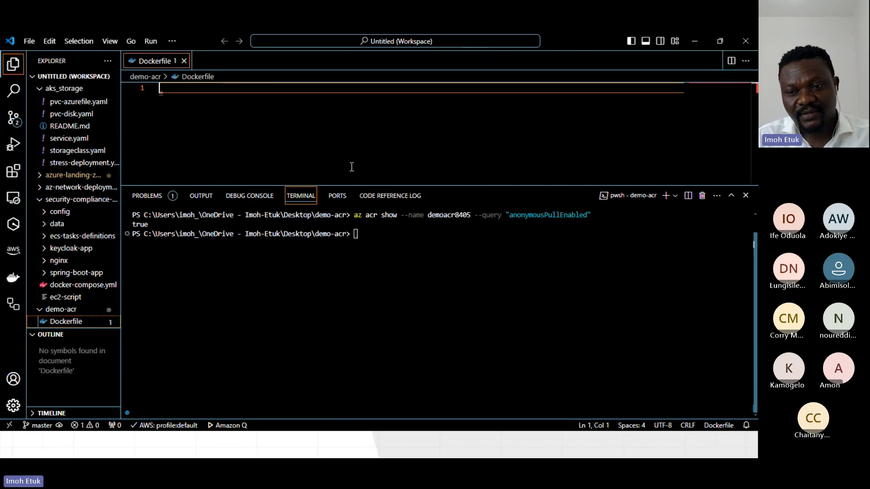
Shrink the terminal panel and begin the Dockerfile with the comment "# Use an Official Python runtime as a parent image".
drag(356, 184, 381, 297)
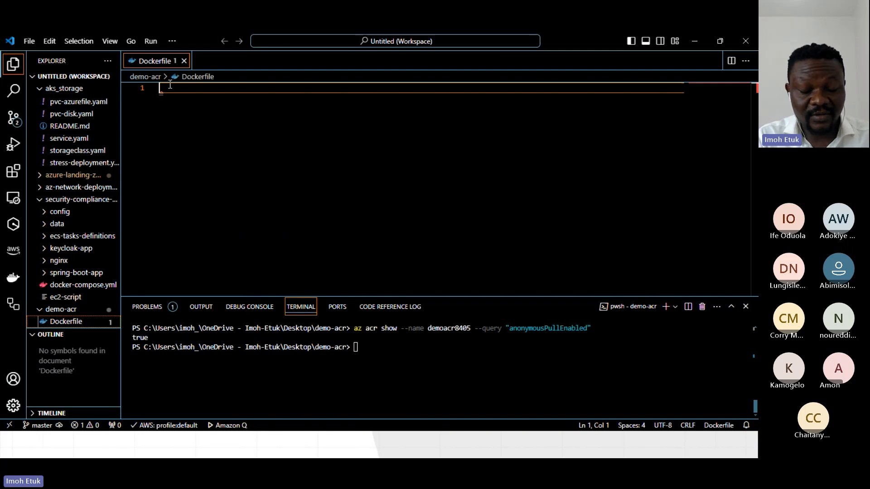
text(# Use )
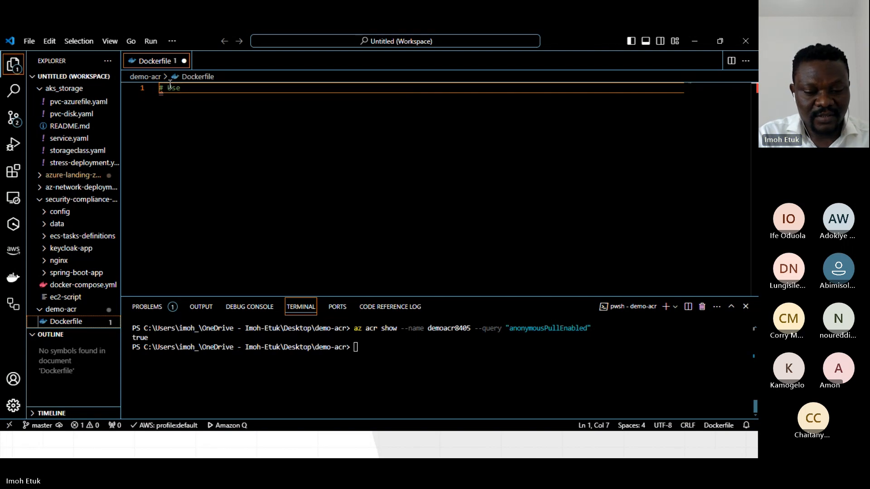
text(an Of)
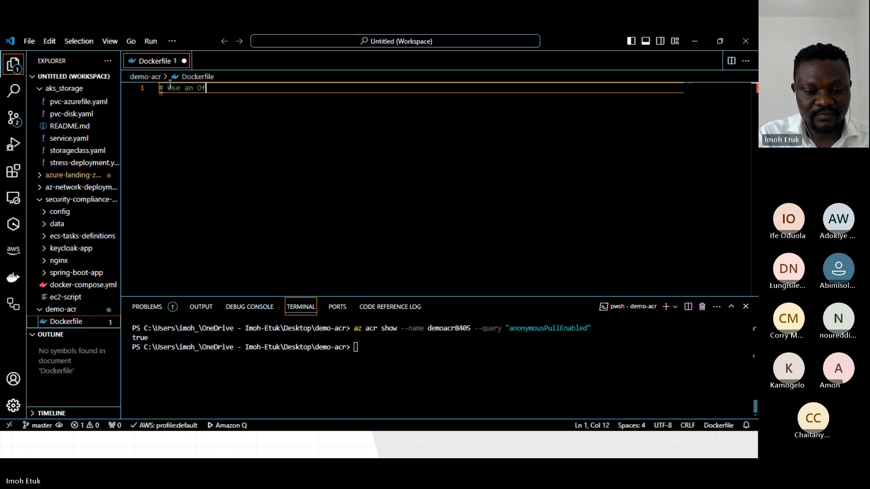
text(ficial )
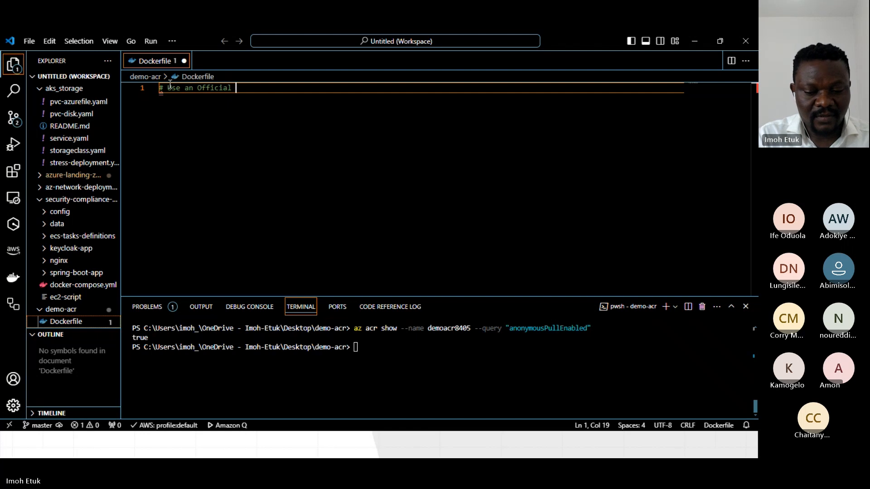
text(Python)
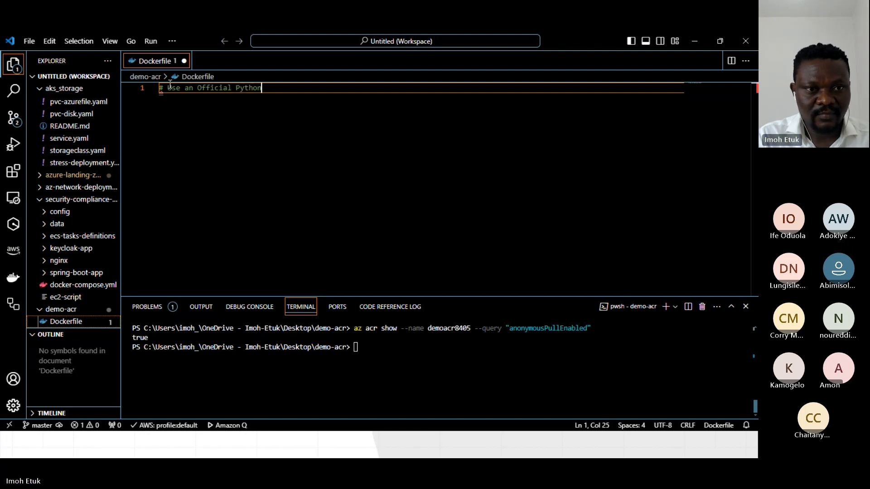
text( runt)
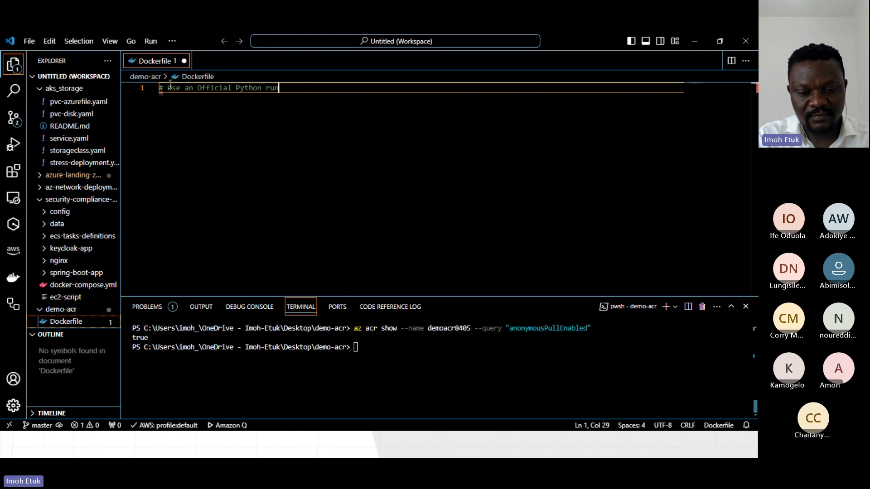
key(BackSpace)
key(BackSpace)
text(mt)
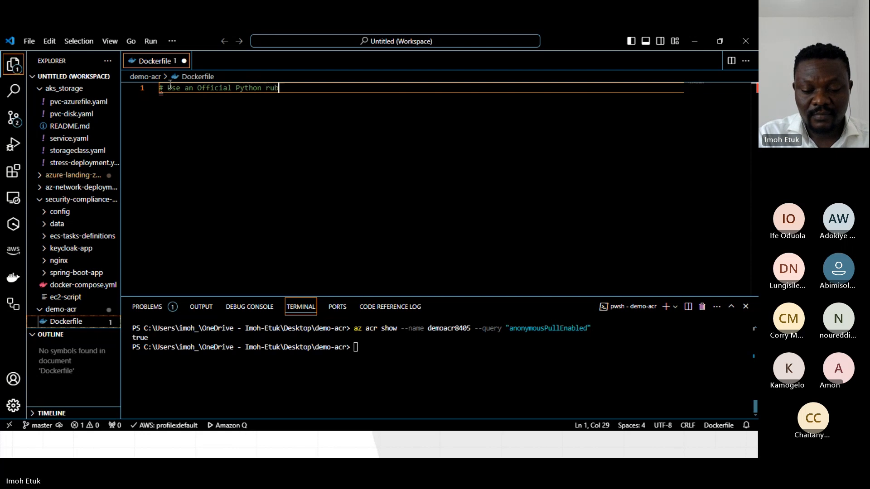
key(BackSpace)
key(BackSpace)
text(ntime )
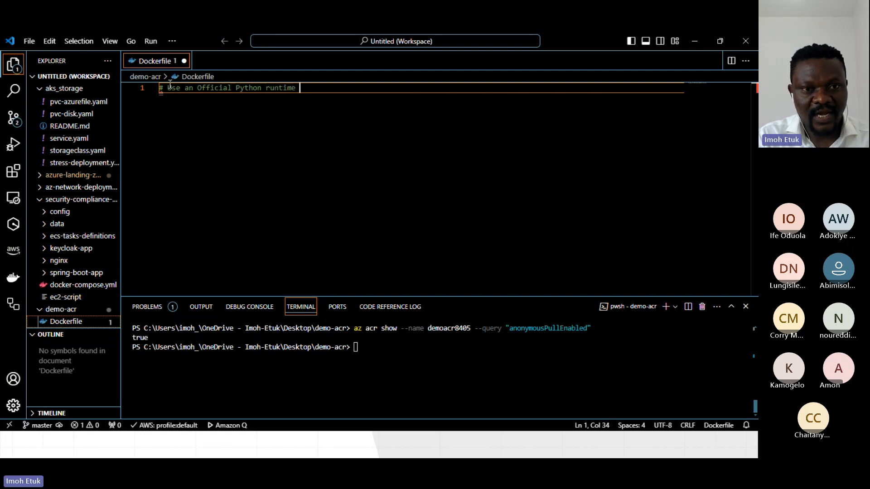
text(as a par)
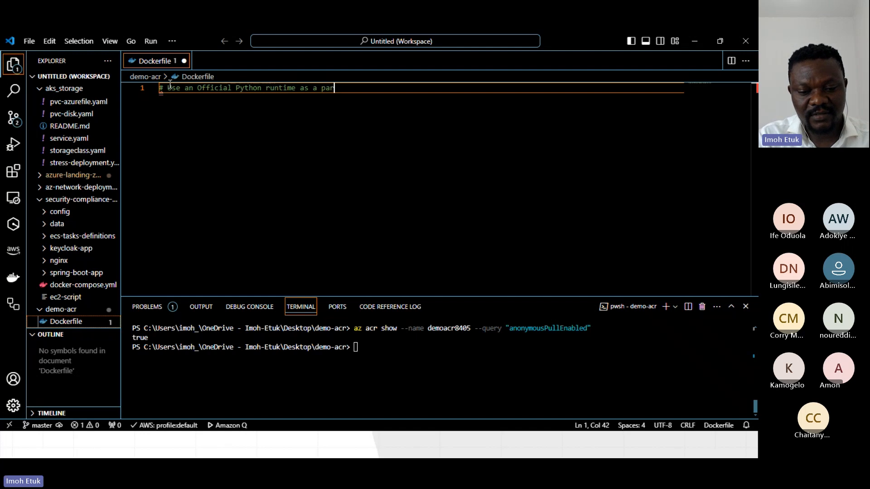
text(ent image)
key(Return)
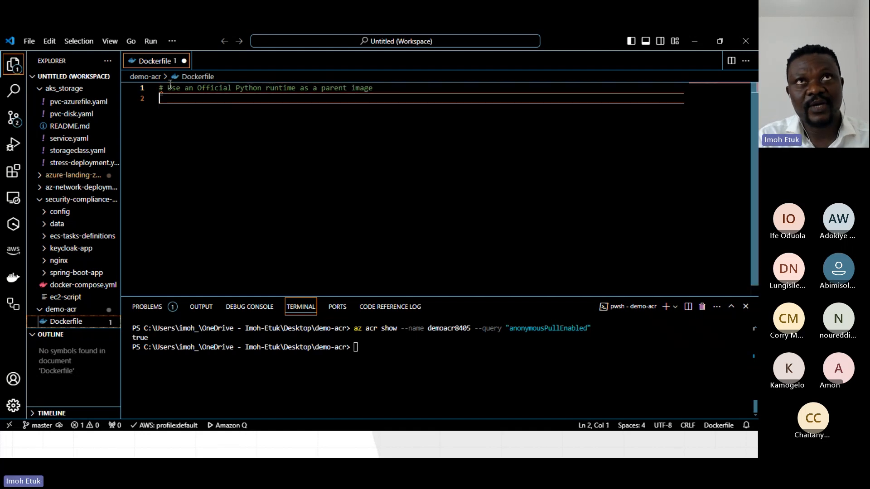
Add the base image instruction FROM python:3.8-slim on line 2 of the Dockerfile.
text(FRO)
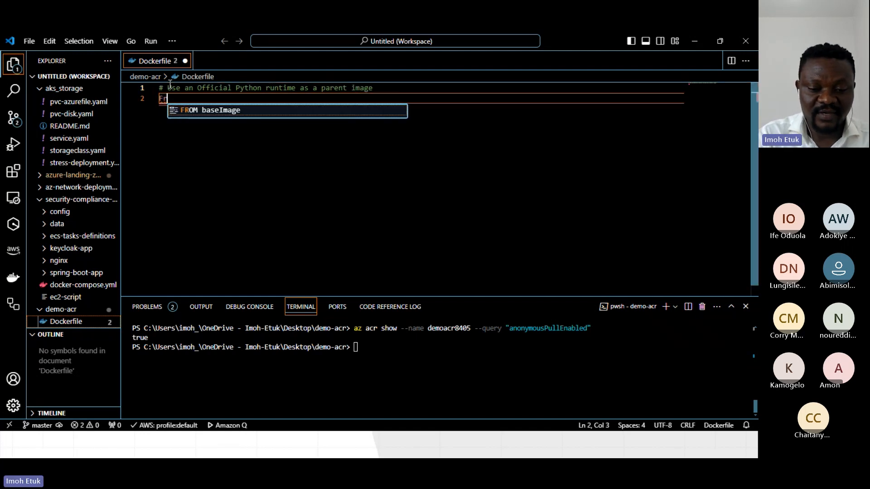
text(M)
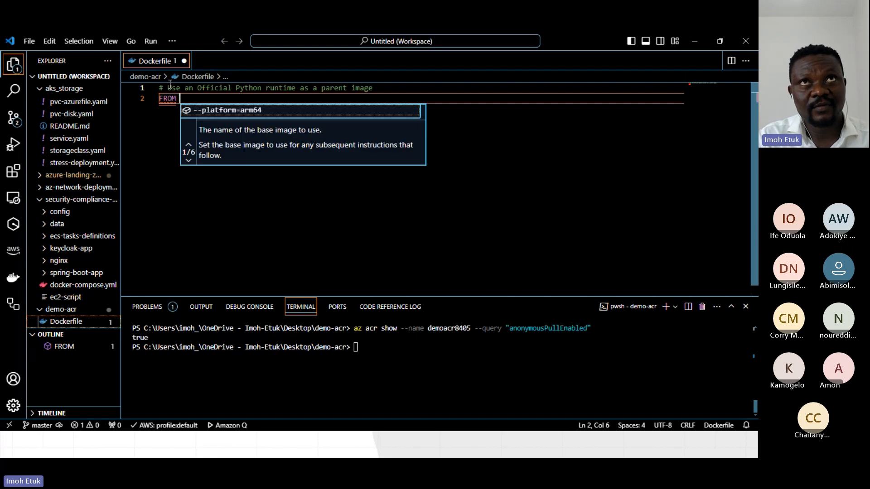
text( P)
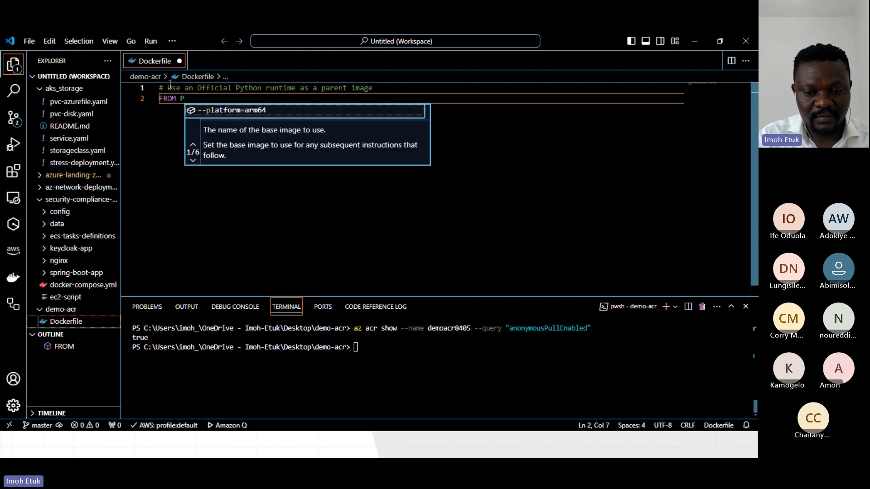
text(ython)
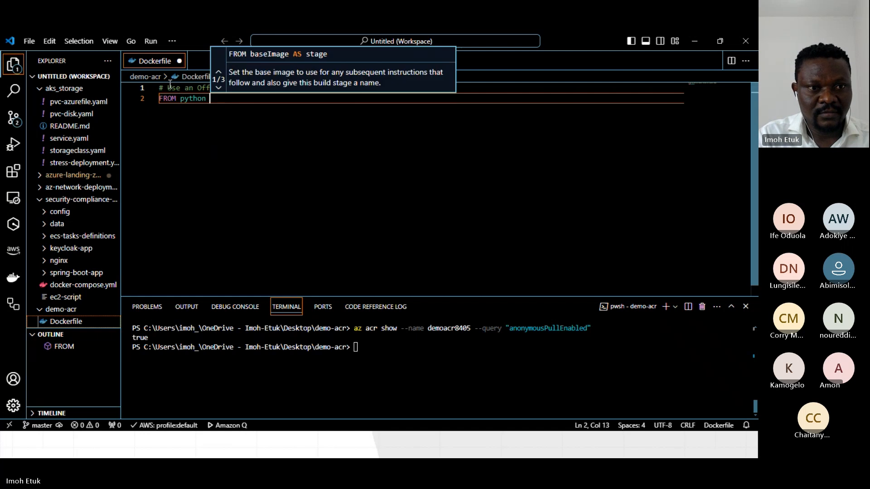
key(BackSpace)
text(:3.8)
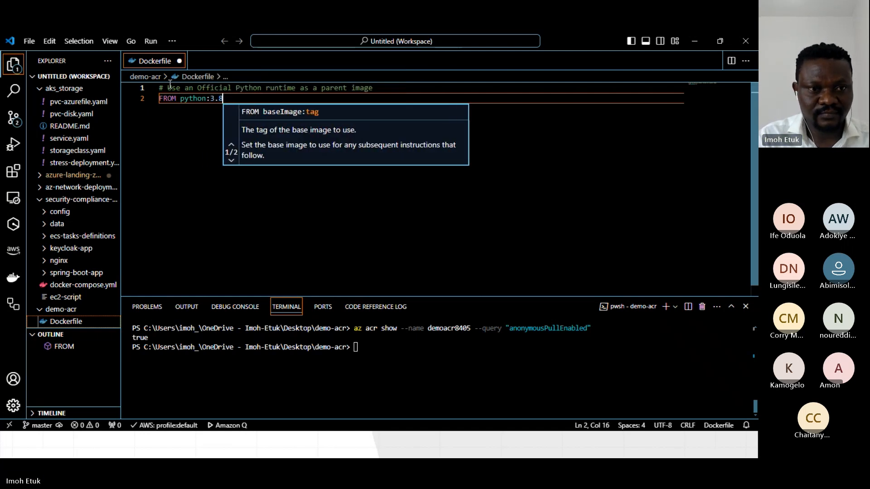
text(-slim)
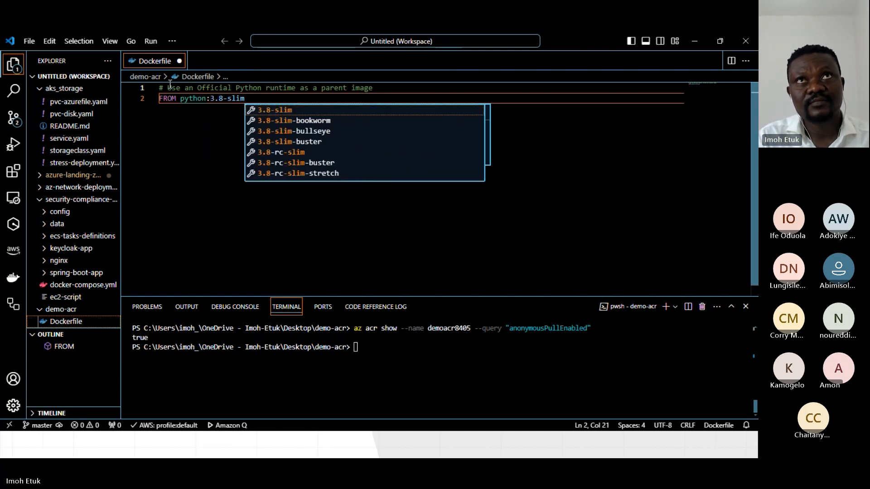
key(Escape)
key(Return)
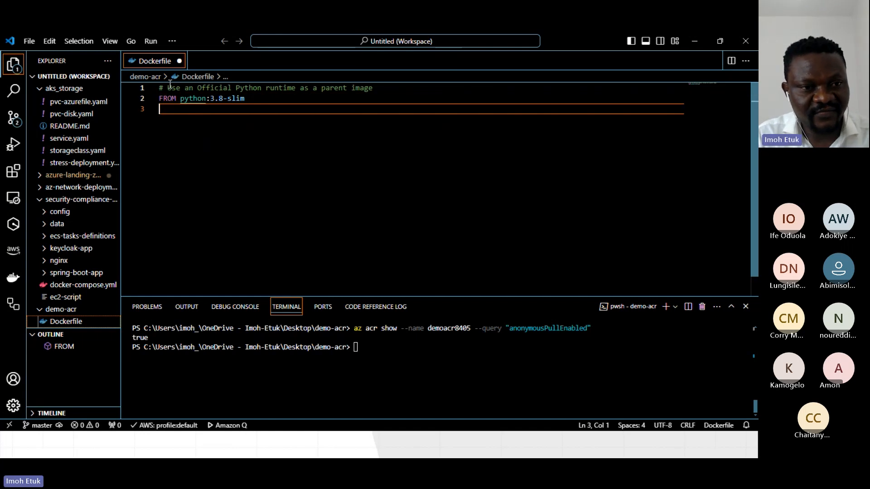
Leave a blank line below the FROM instruction and add the comment "# Set the working directory" on line 4.
key(Return)
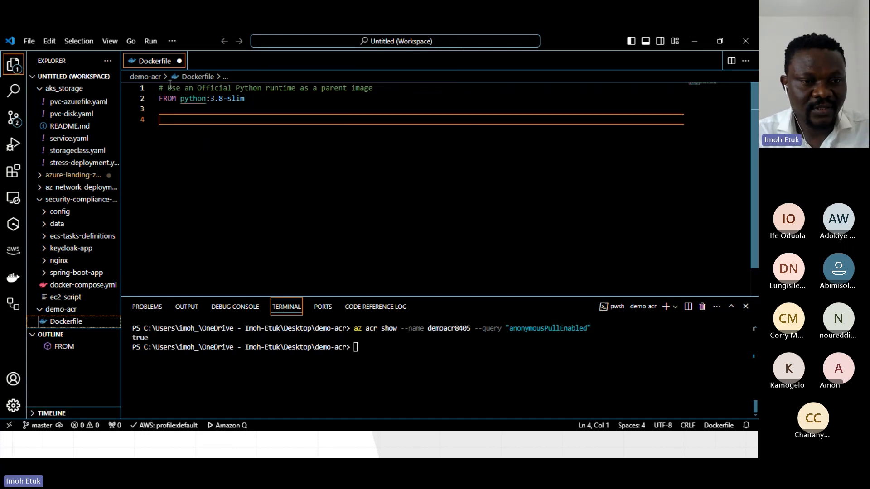
text(S)
key(BackSpace)
text(# Set )
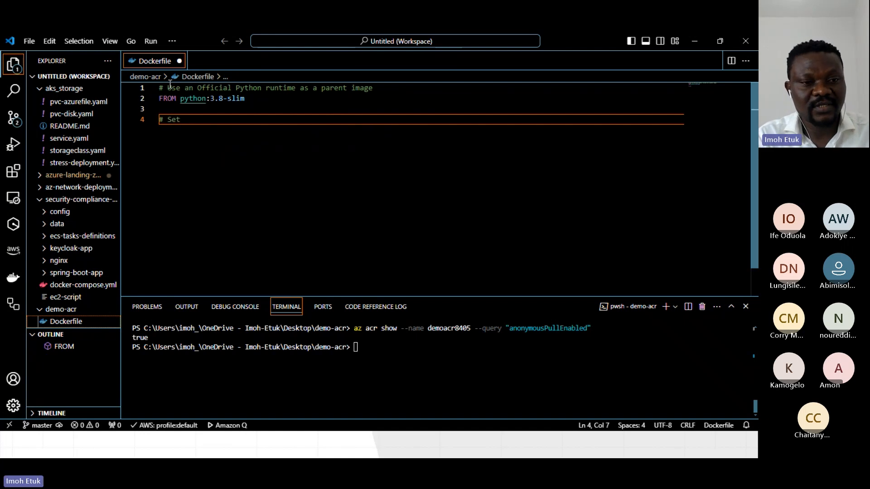
text(the w)
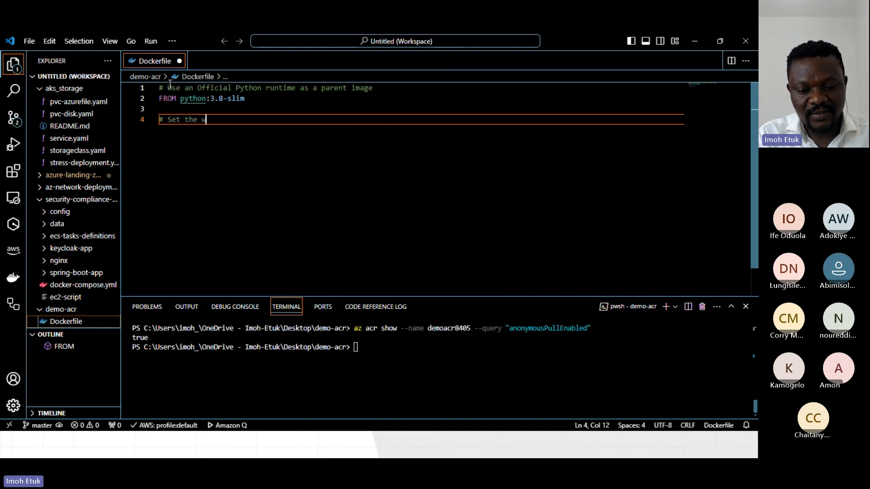
text(orking directory)
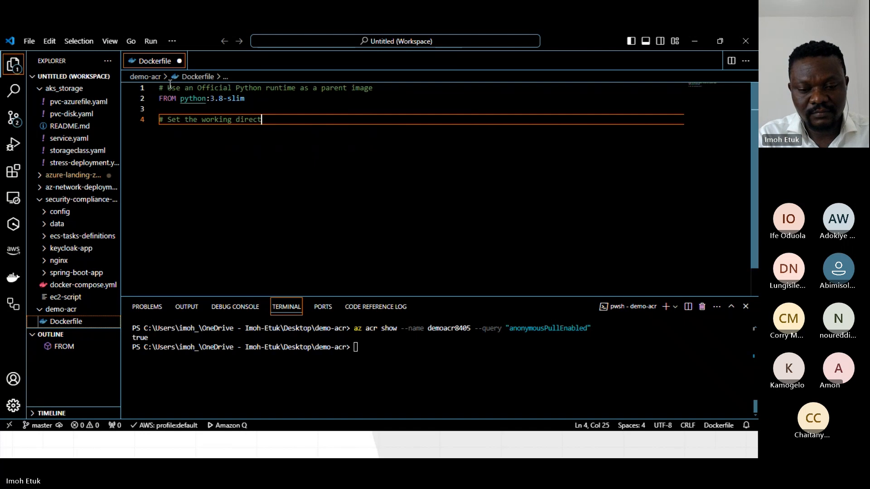
right_click(170, 84)
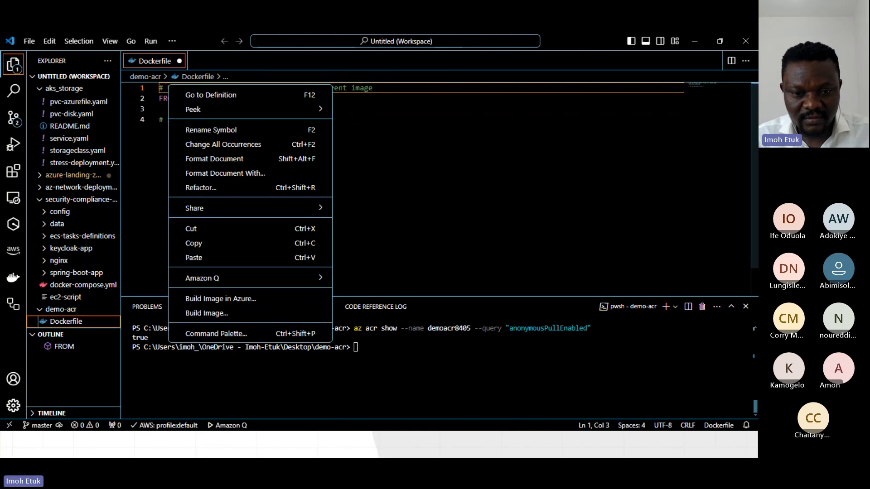
key(Escape)
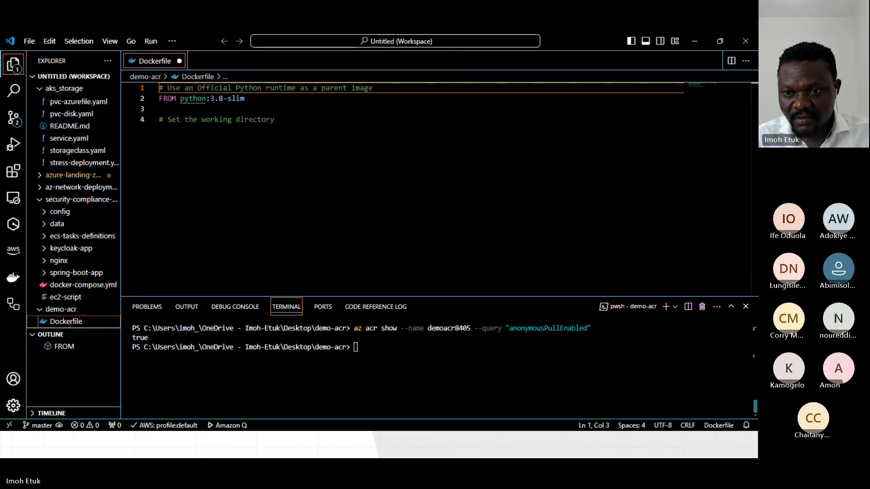
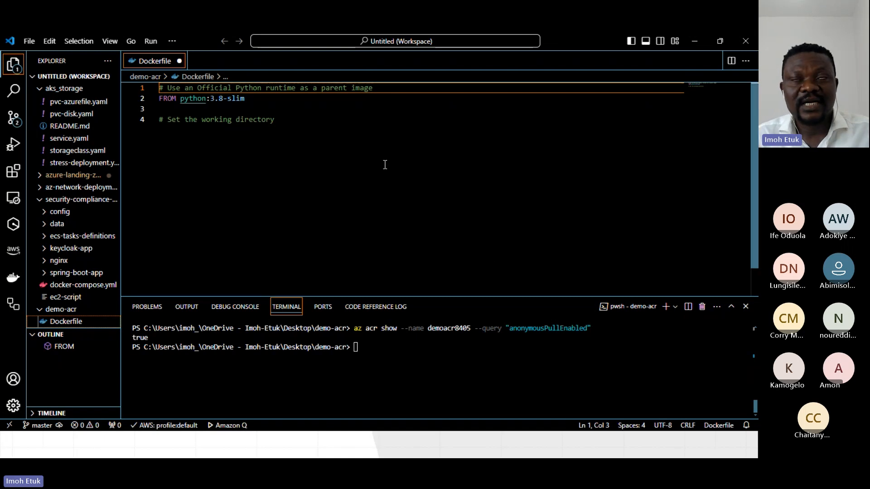
Extend the comment on line 4 to read "# Set the working directory in the container".
click(292, 122)
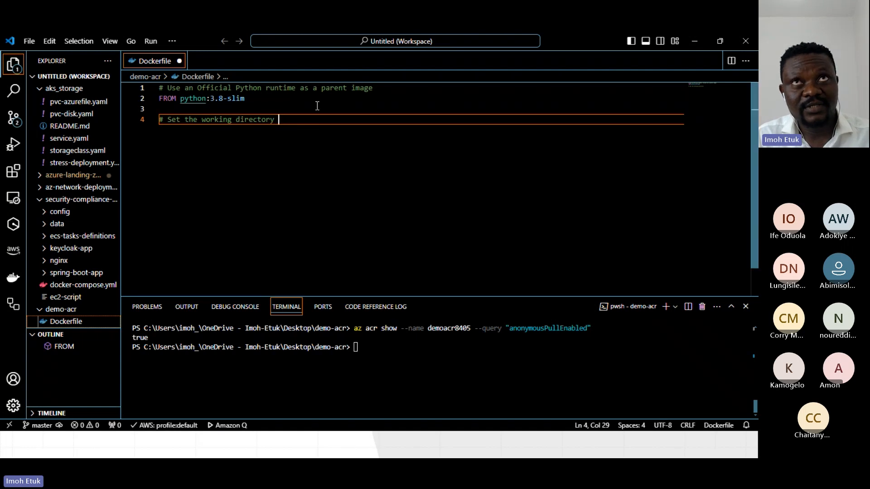
text(in the)
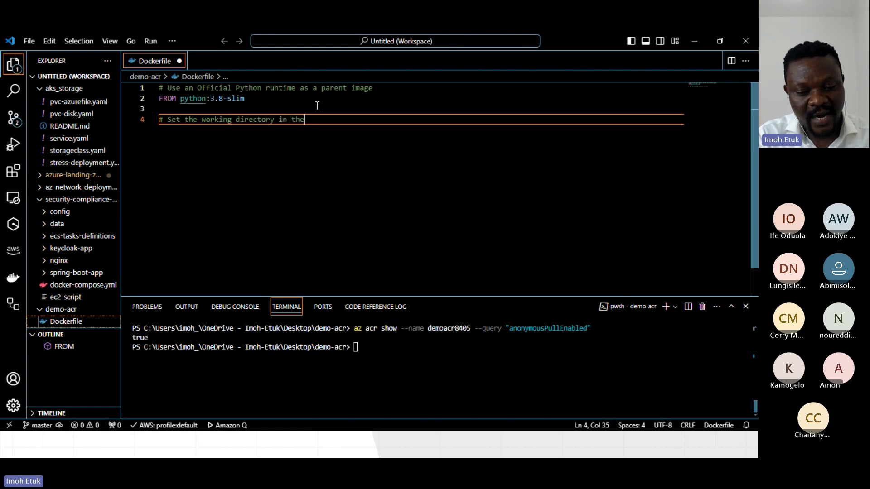
text( container)
key(Return)
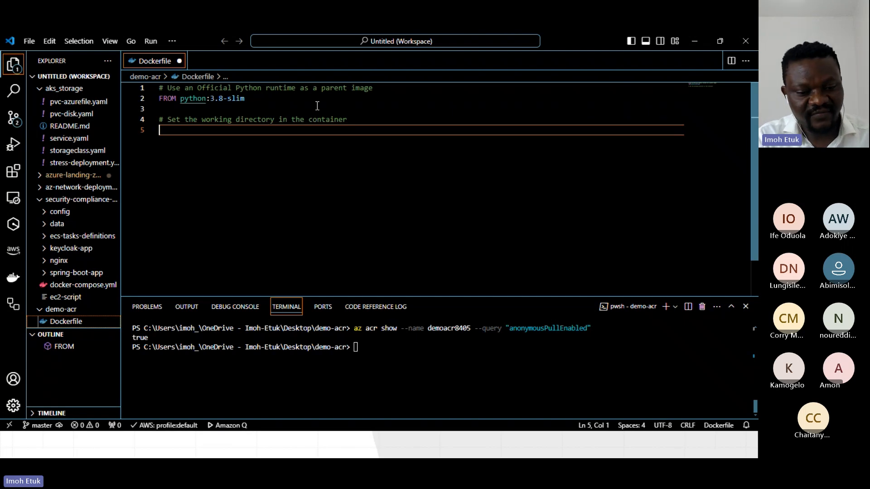
Add the instruction WORKDIR /app on line 5 of the Dockerfile.
text(WORKD)
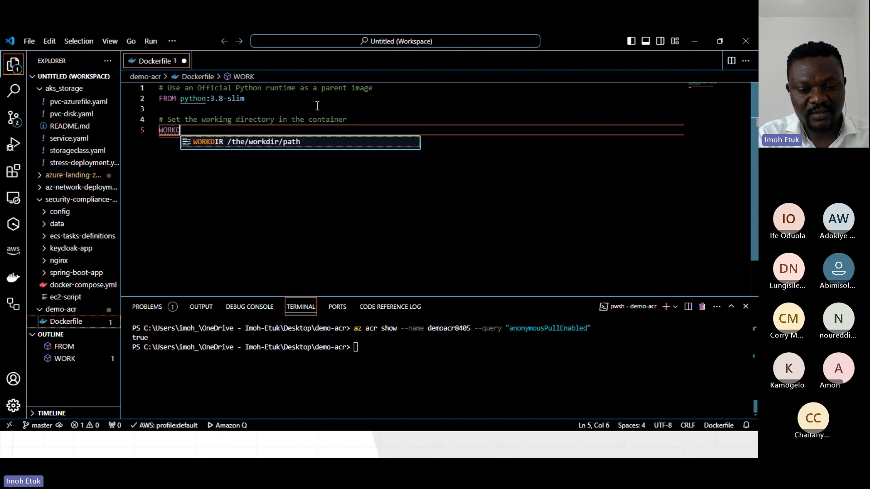
text(IR)
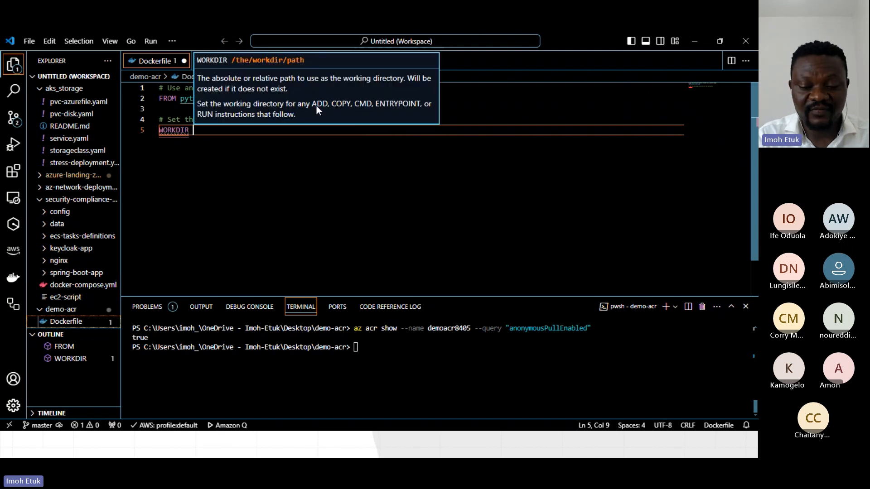
text( /app)
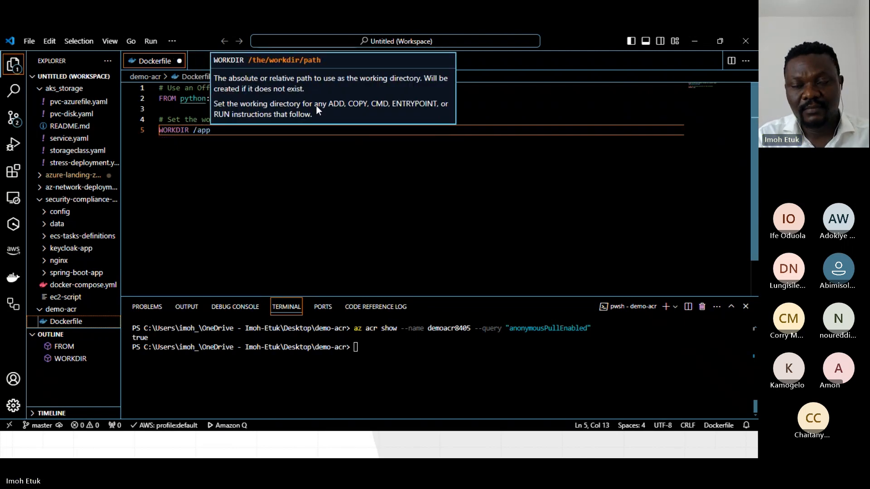
Leave a blank line below WORKDIR and add the comment "# Copy the current directory contents into the container at /app" on line 7.
key(Return)
key(Return)
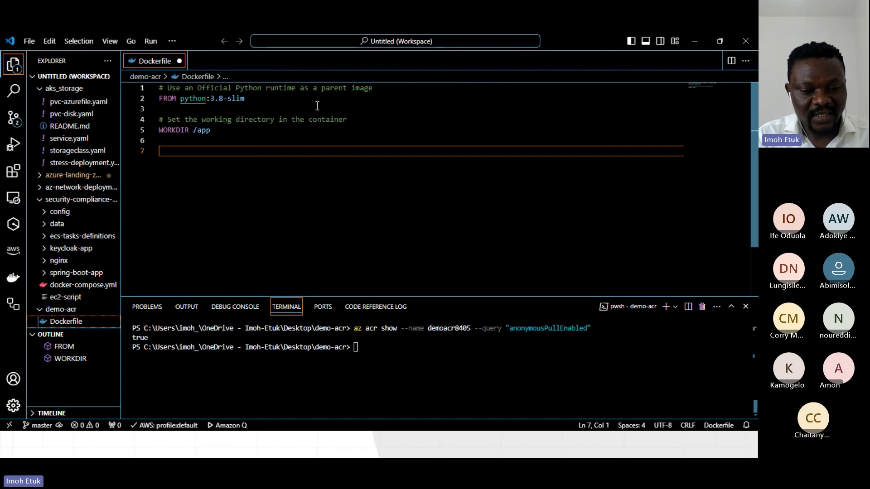
text(# Copy the current)
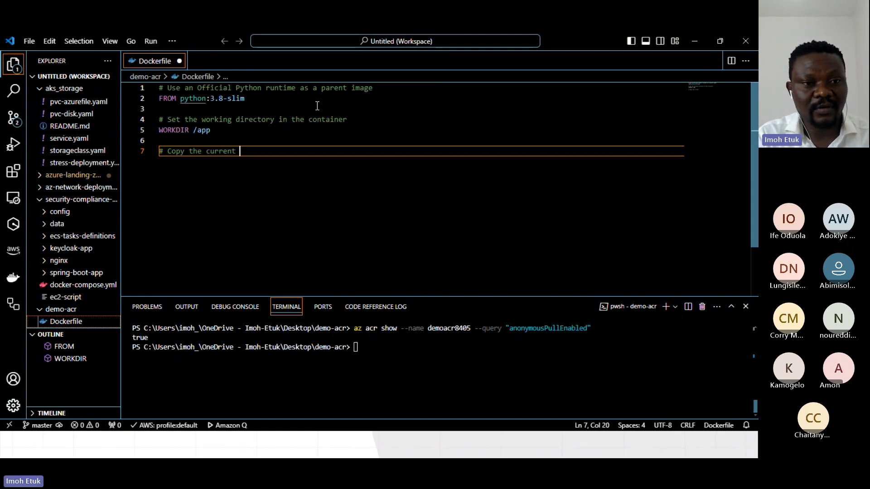
text( directo)
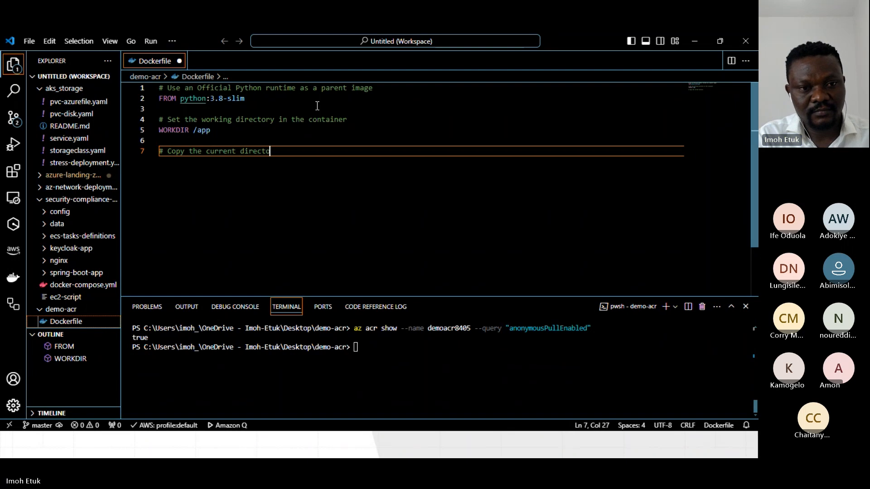
text(ry contents)
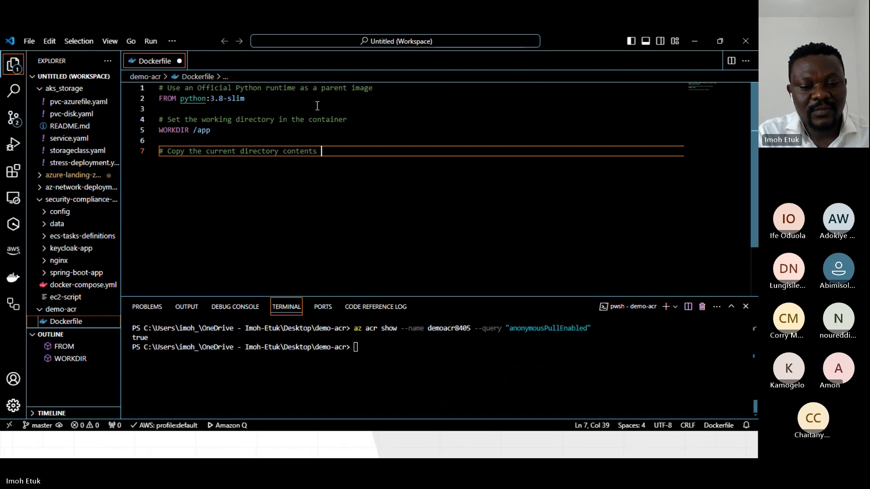
text( into the contain)
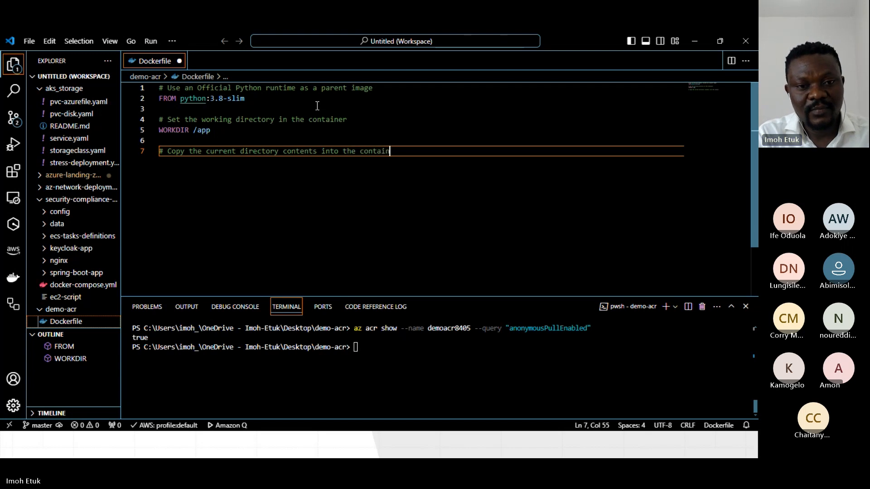
text(er at /app)
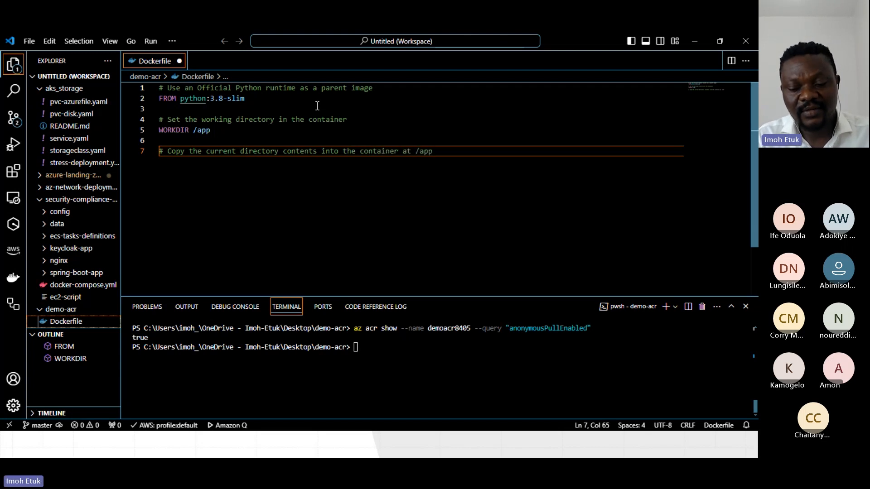
key(Return)
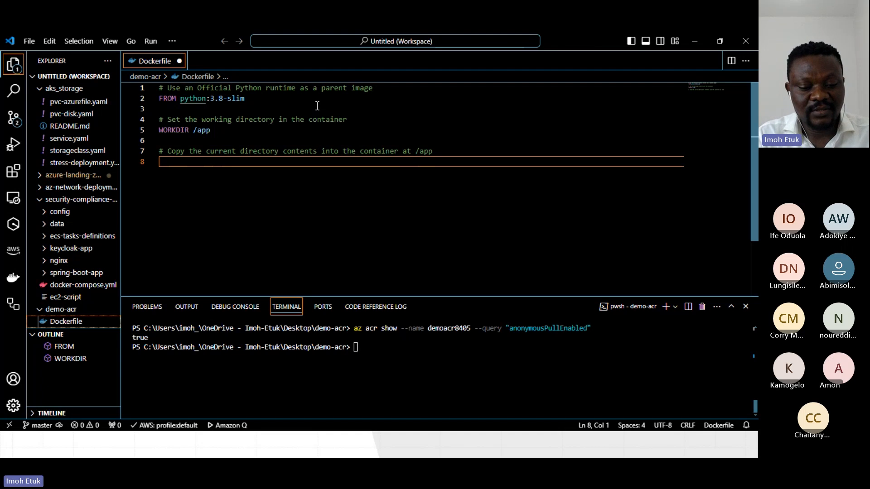
Add the instruction COPY . /app/ on line 8 of the Dockerfile.
text(COPY )
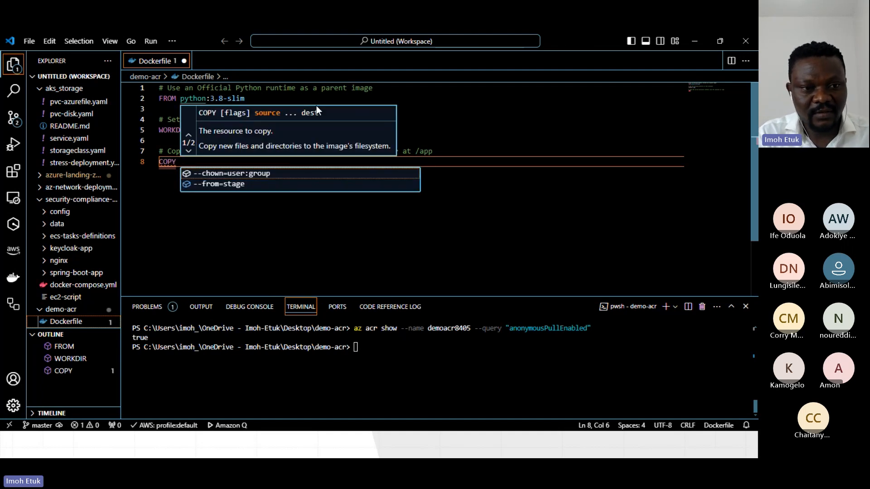
text(. /)
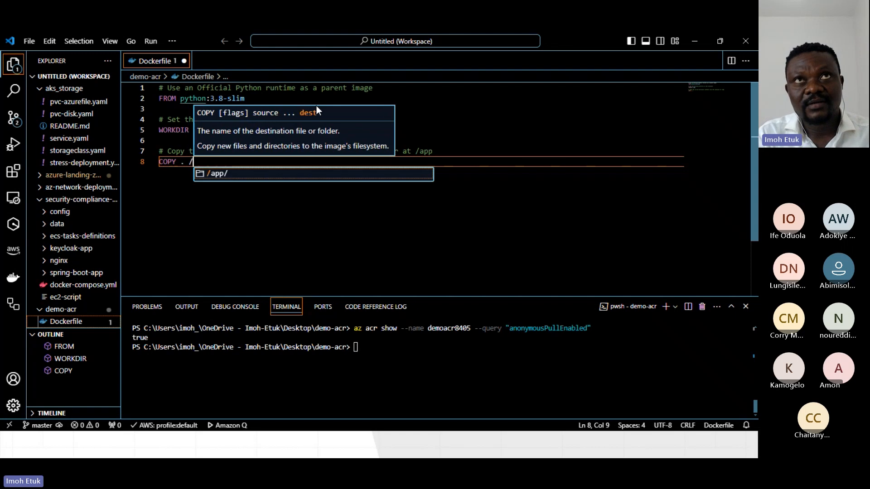
key(Return)
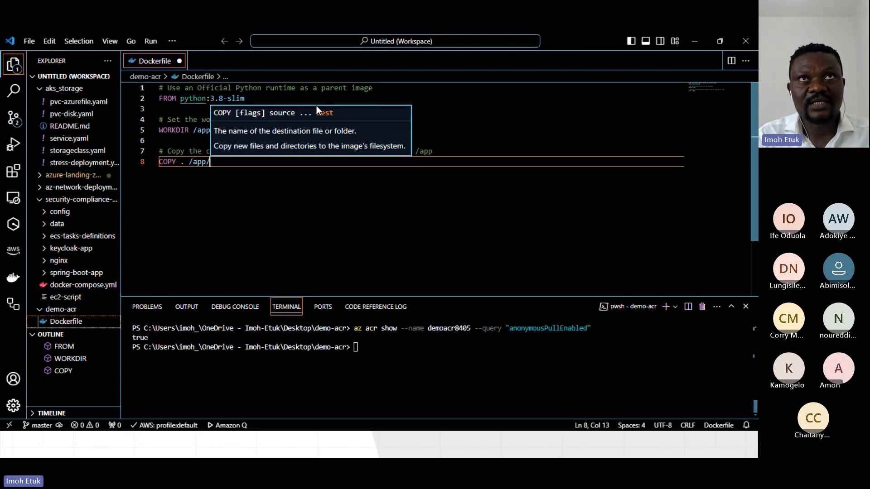
Leave a blank line below the COPY instruction and add the comment "# Install any needed packages directly" on line 10.
key(Return)
key(Return)
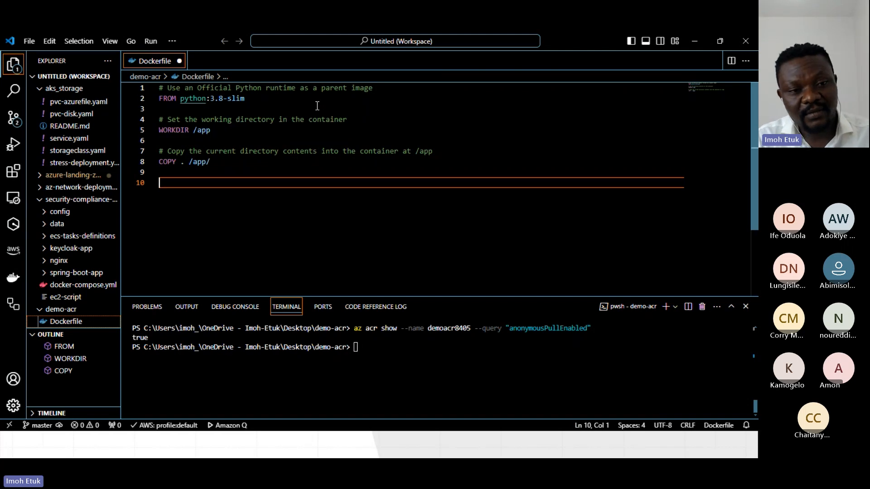
text(# I)
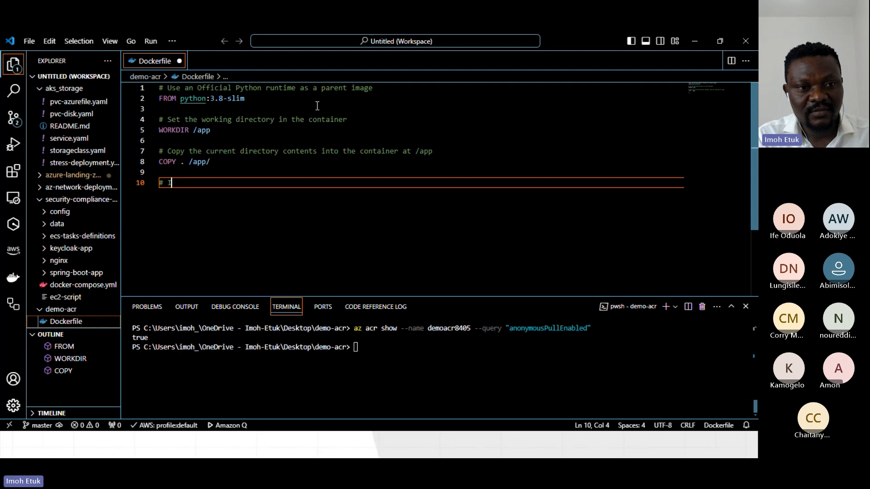
text(nstal)
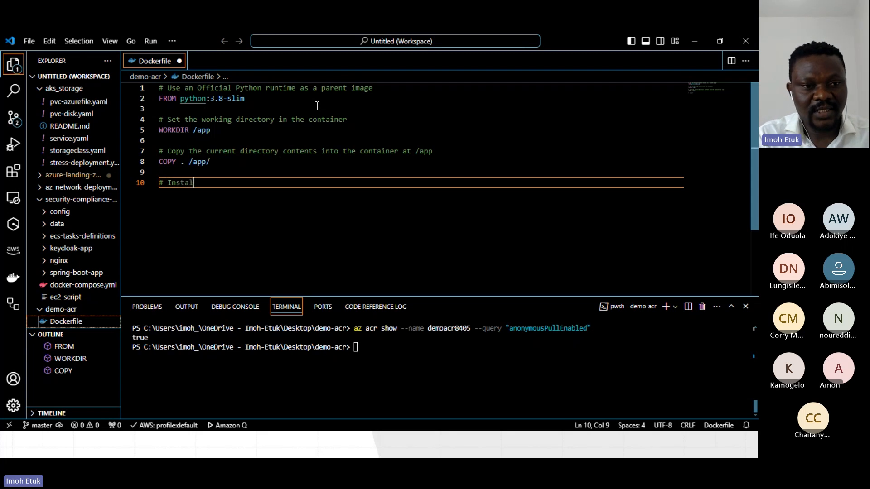
text(l any ne)
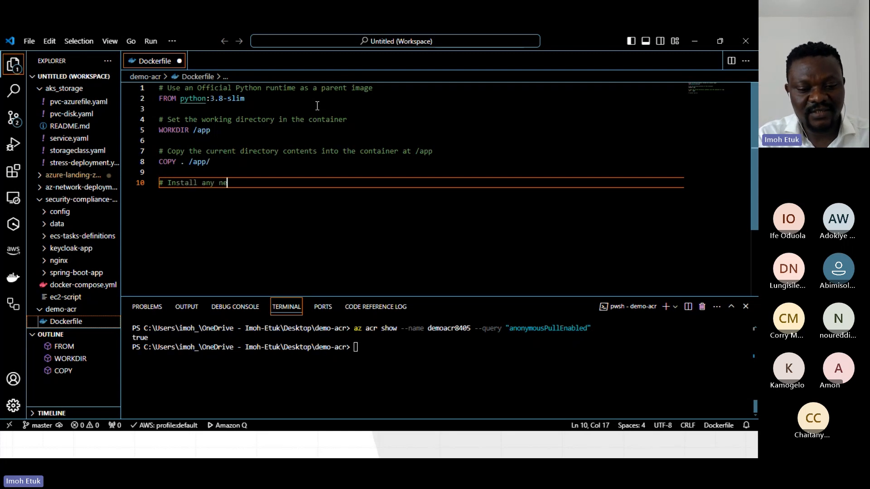
text(eded )
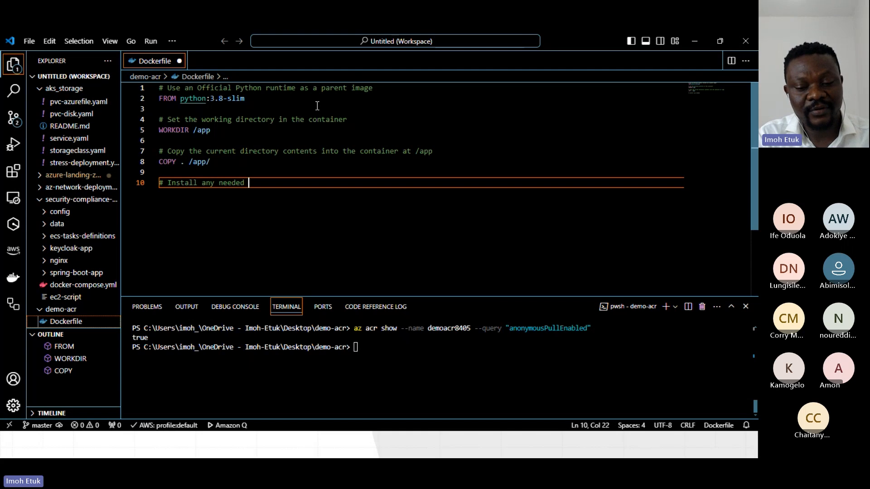
text(package)
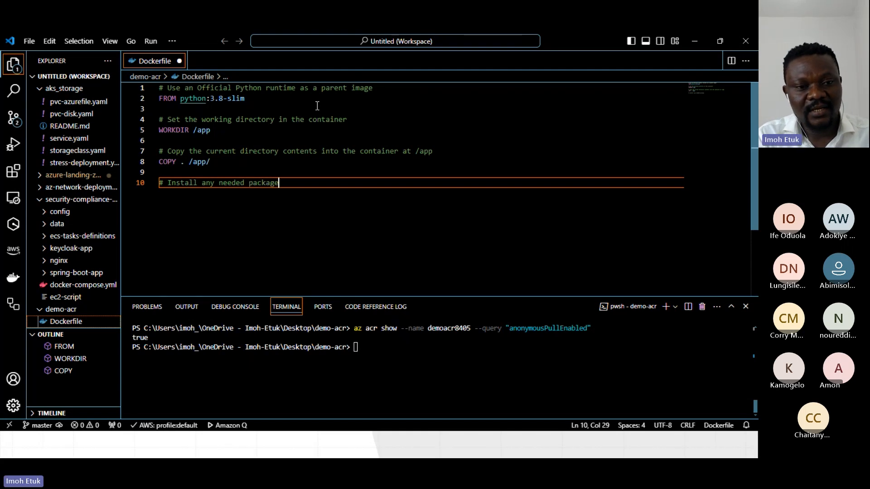
text(s dru)
key(BackSpace)
key(BackSpace)
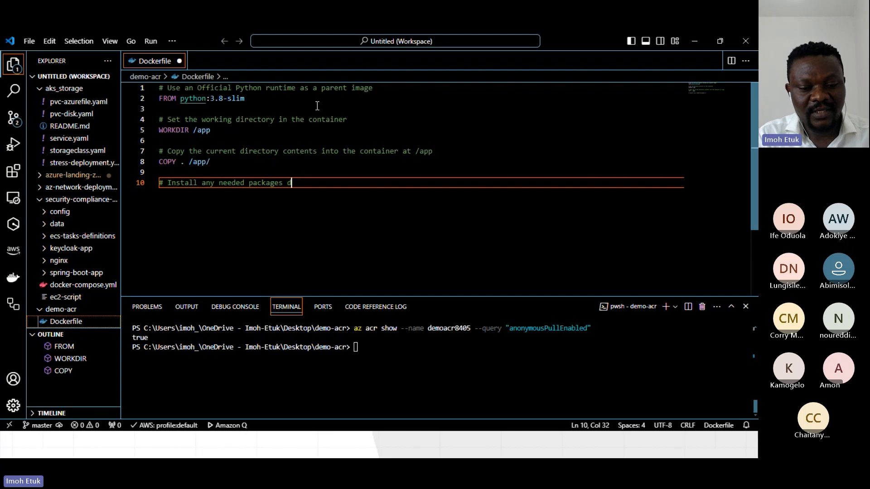
text(irect)
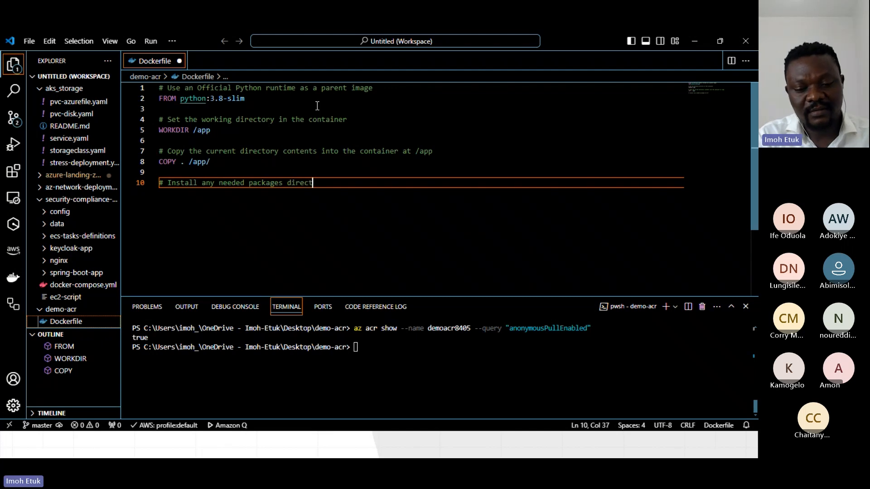
text(ly)
key(Return)
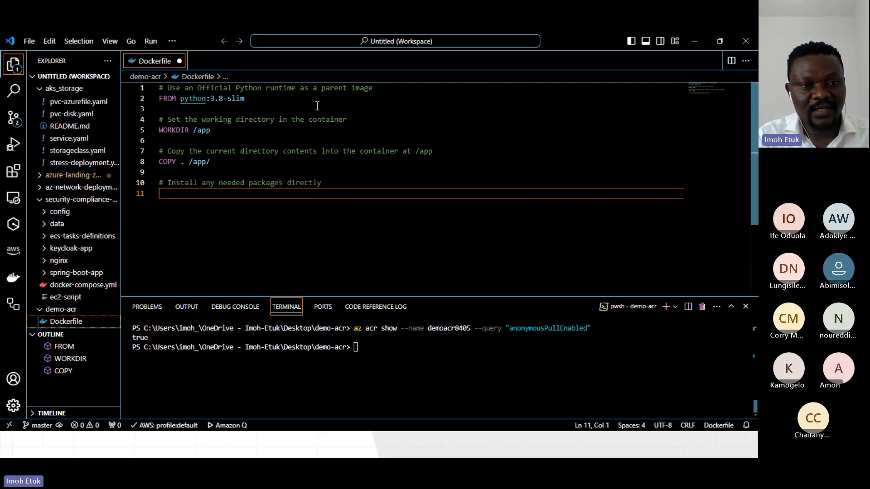
Add the instruction RUN pip install --no-cache-dir flask pandas on line 11 of the Dockerfile.
text(R)
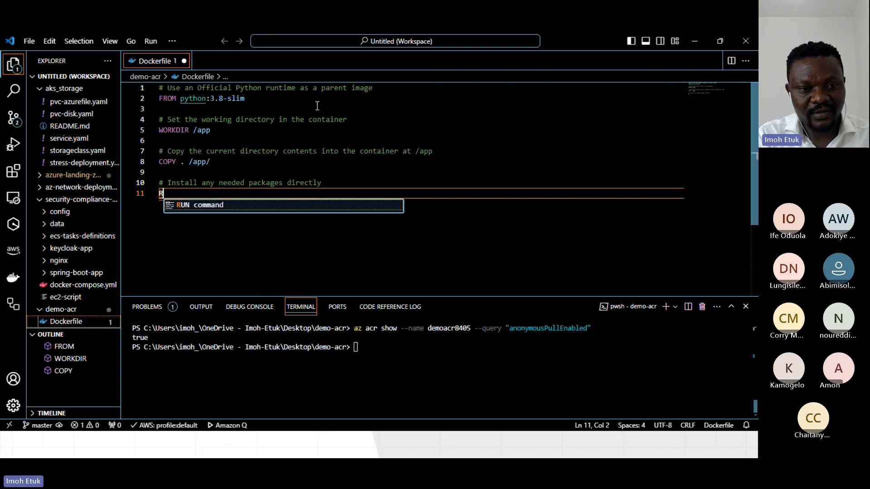
text(UN p)
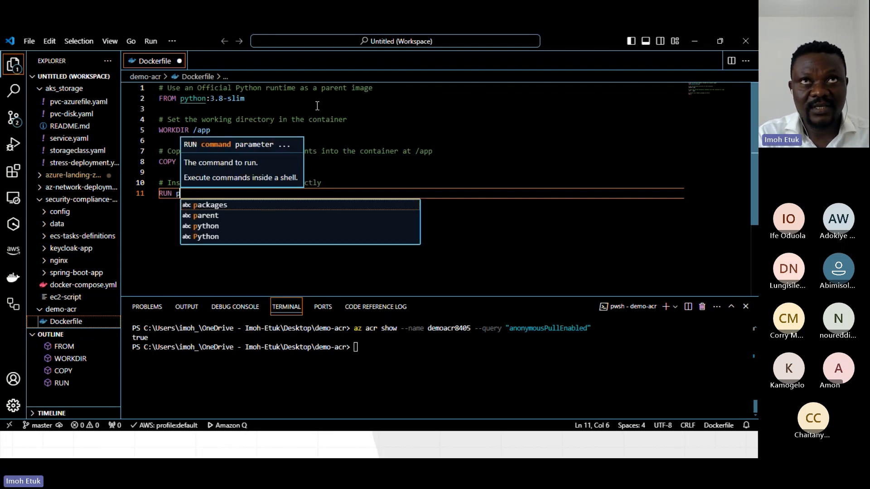
text(ip install )
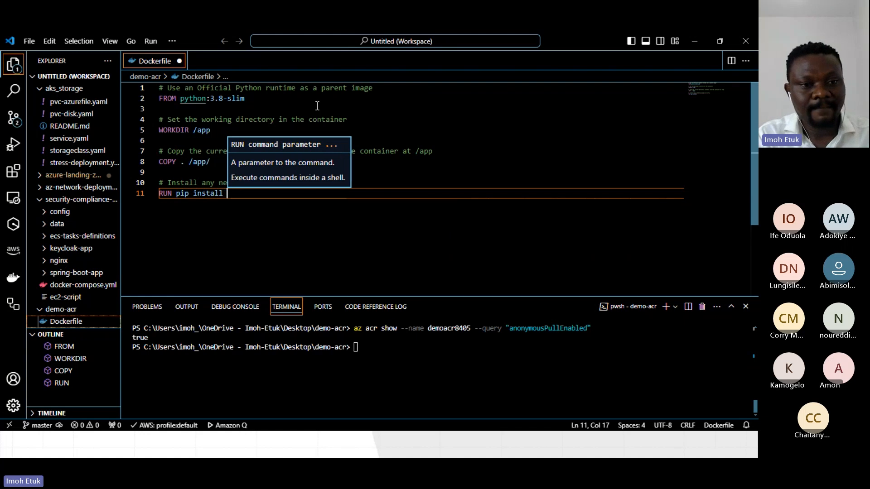
text(--no-ca)
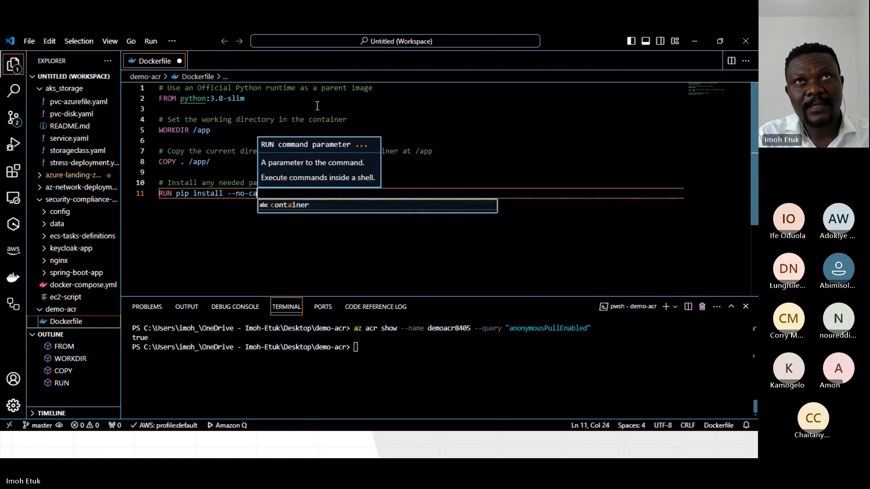
text(hc)
key(BackSpace)
key(BackSpace)
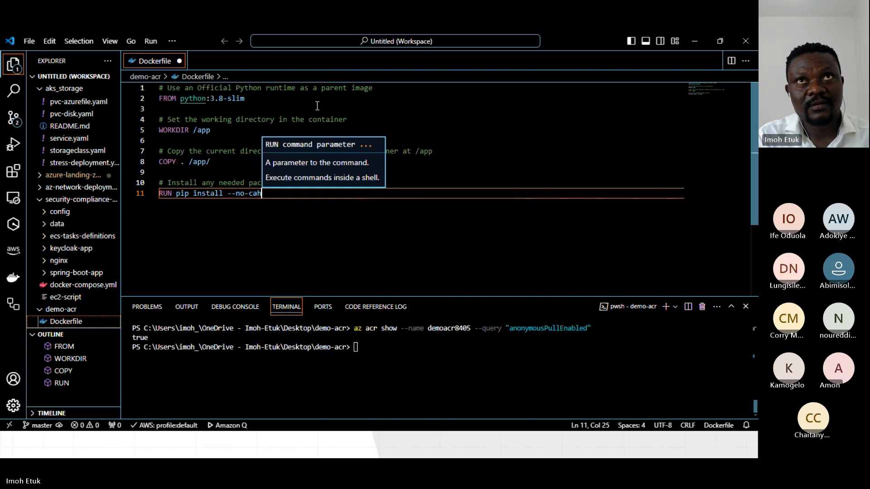
text(che)
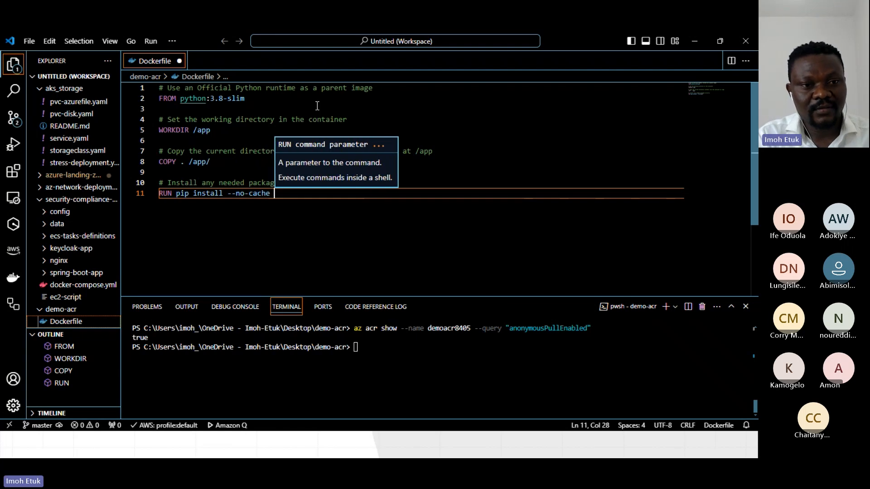
text(-)
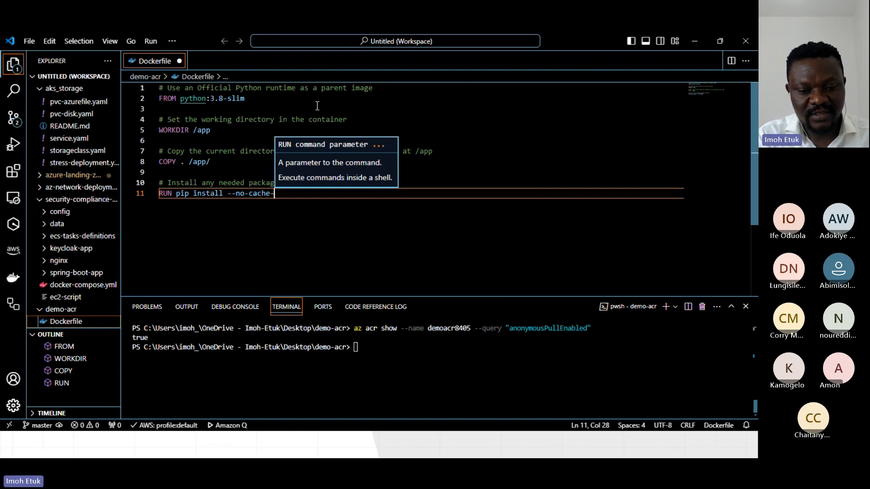
text(dir flask pandas)
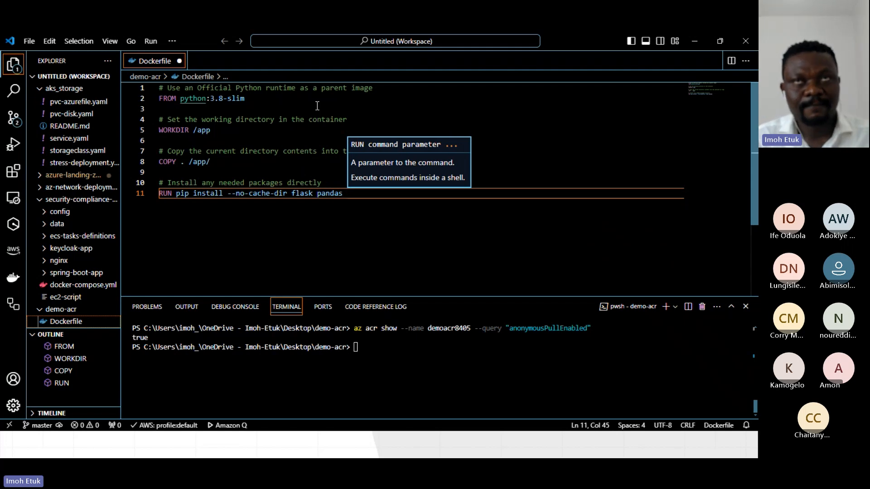
Leave a blank line below the RUN instruction and add the comment "# Make port 80 available to the world outside this container" on line 13.
key(Return)
key(Return)
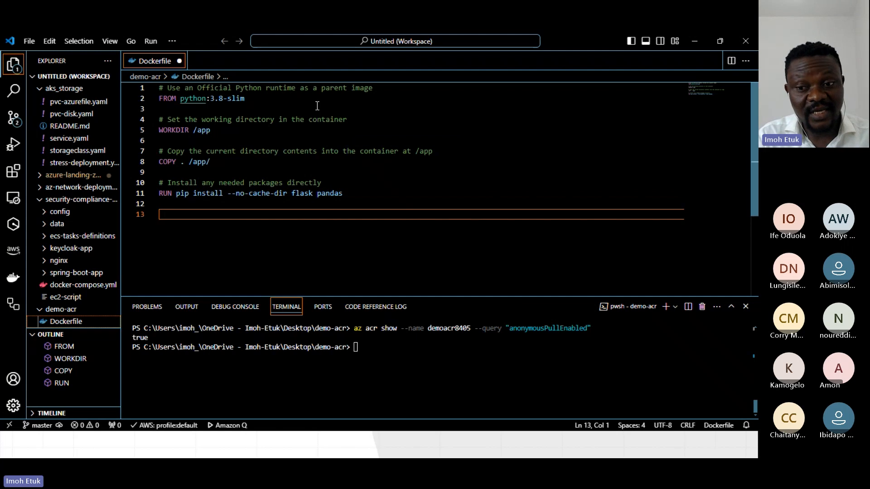
text(#)
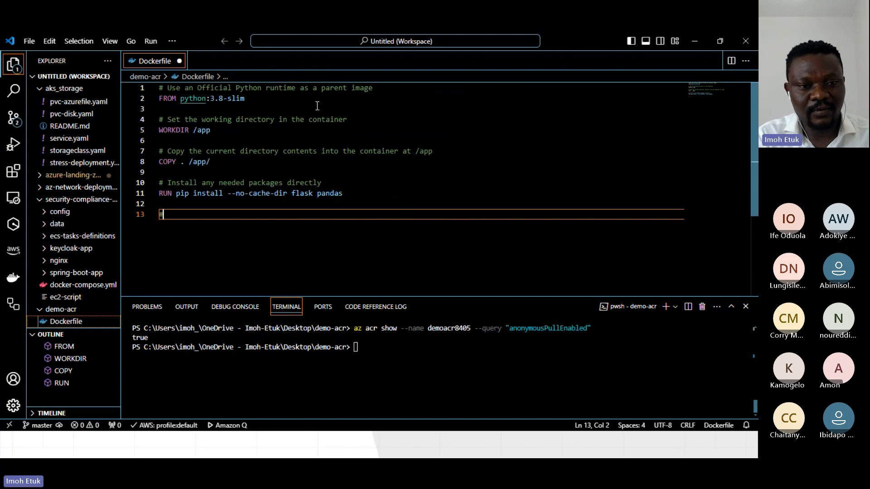
text( Make port )
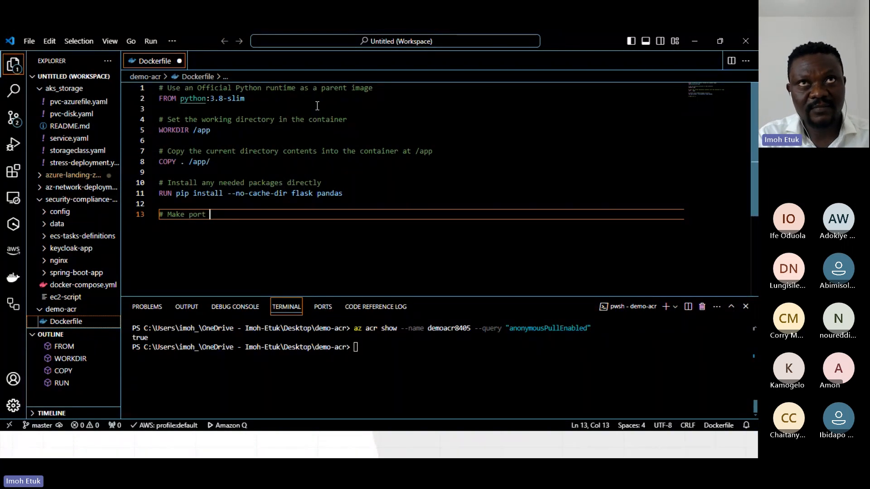
text(80 )
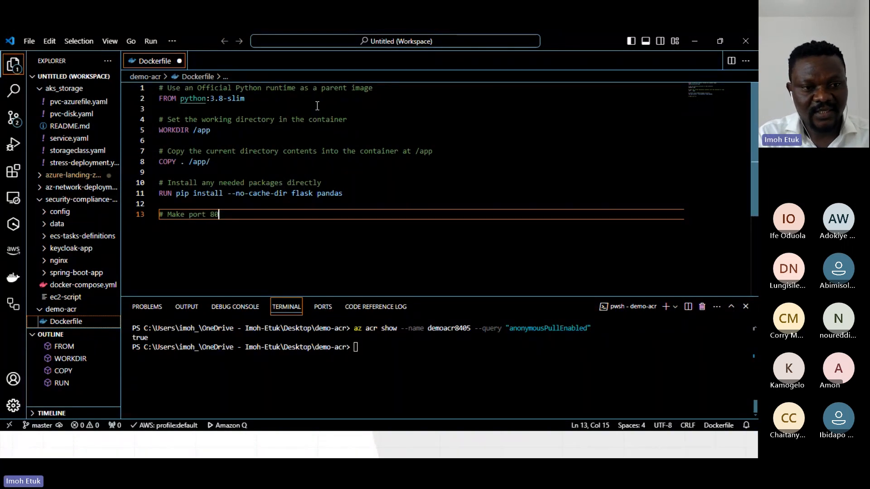
text( av)
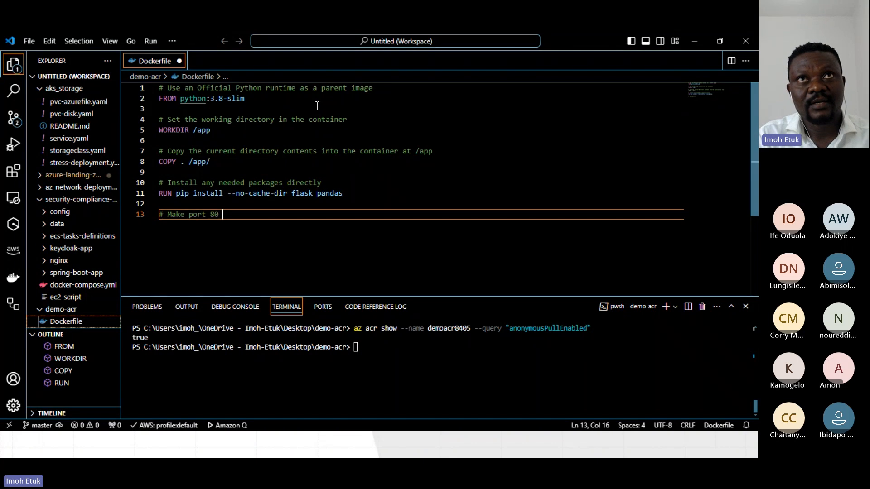
key(BackSpace)
key(BackSpace)
key(BackSpace)
text(ava)
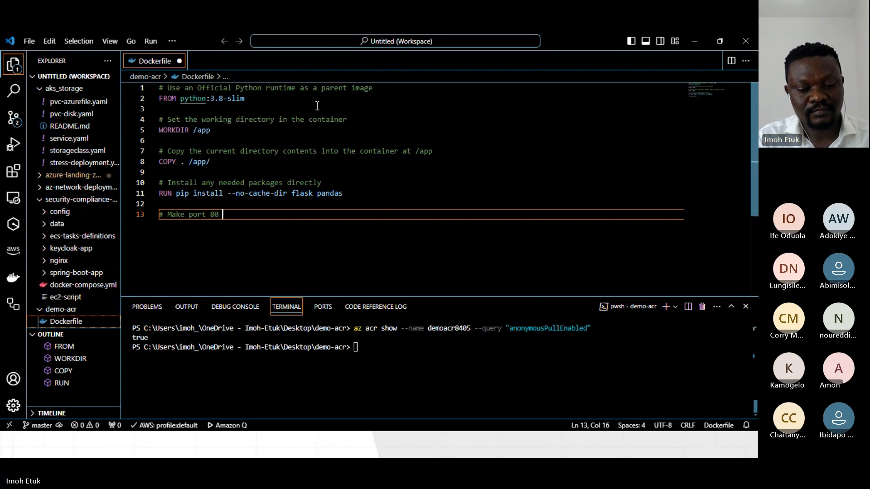
text(ilable to the worl)
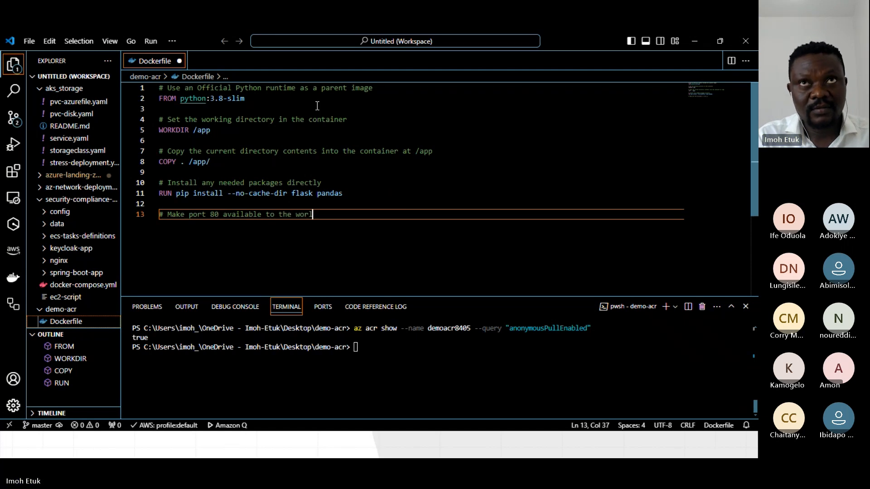
text(d)
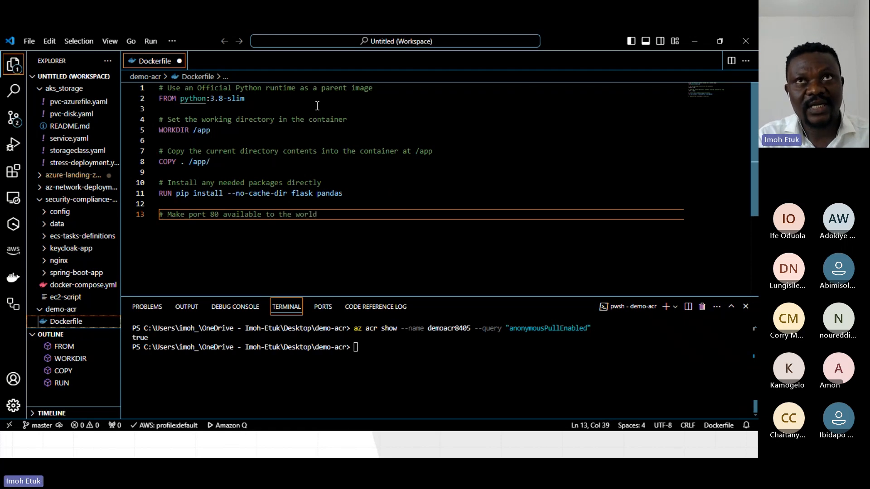
text( co)
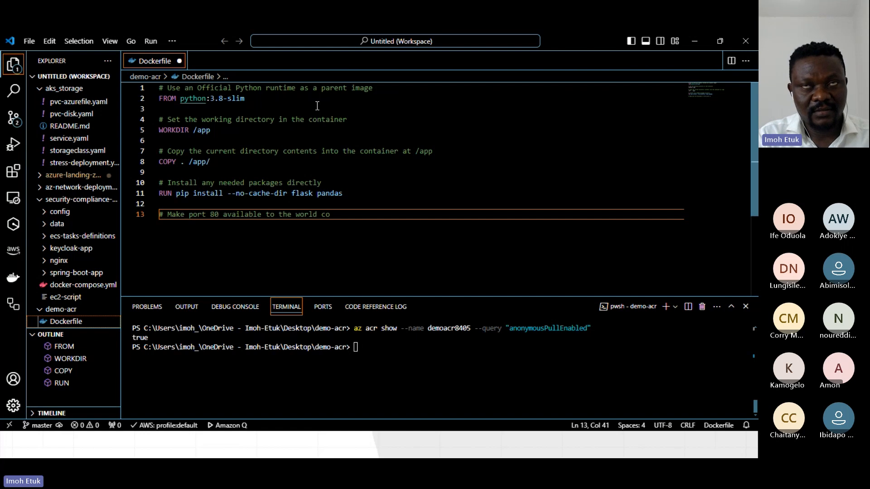
key(BackSpace)
key(BackSpace)
text(outsid)
text(e the co)
key(BackSpace)
key(BackSpace)
key(BackSpace)
key(BackSpace)
text(is container)
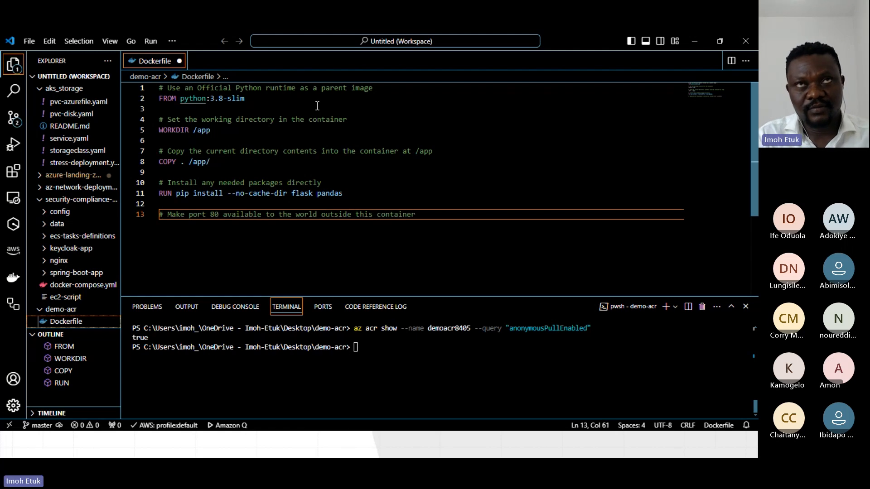
Add the instruction EXPOSE 80 on line 14 of the Dockerfile.
key(Return)
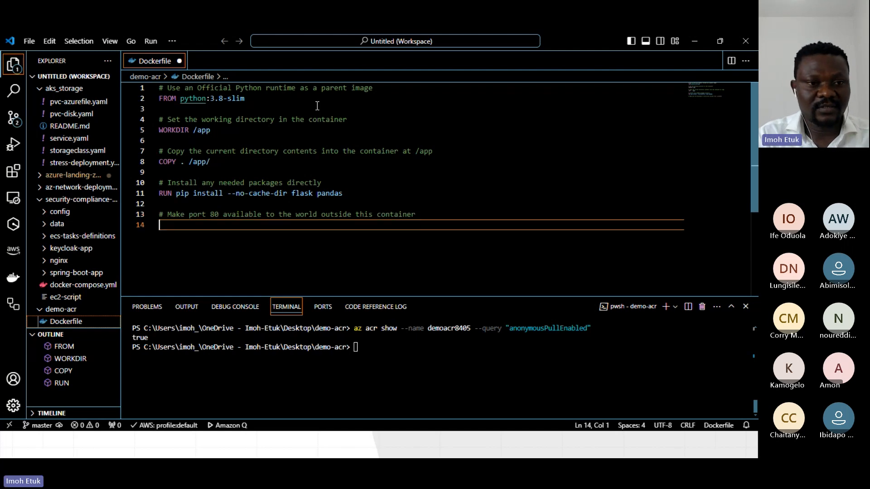
text(EXPOSE )
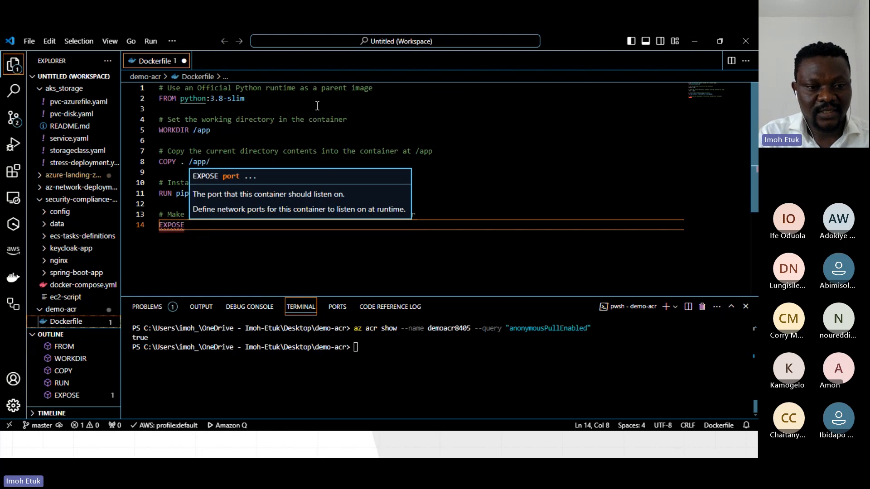
text(80)
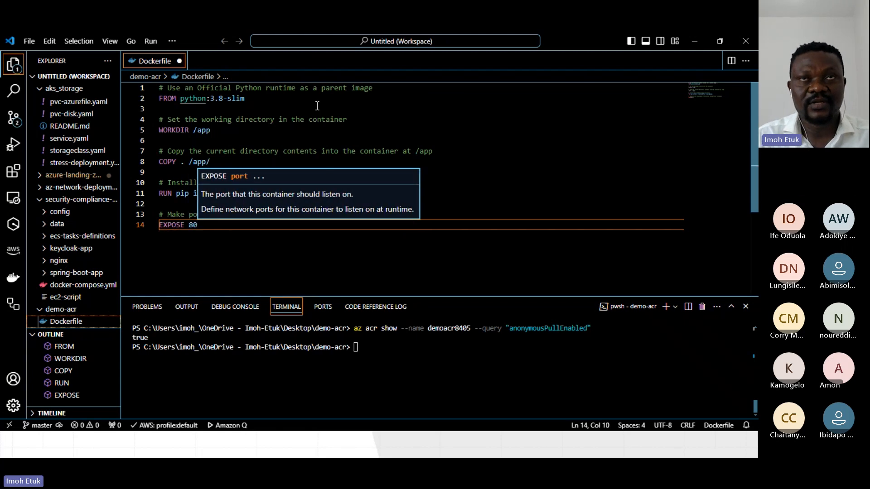
Leave a blank line below the EXPOSE instruction and add the comment "# Define the environment variable" on line 16.
key(Return)
key(Return)
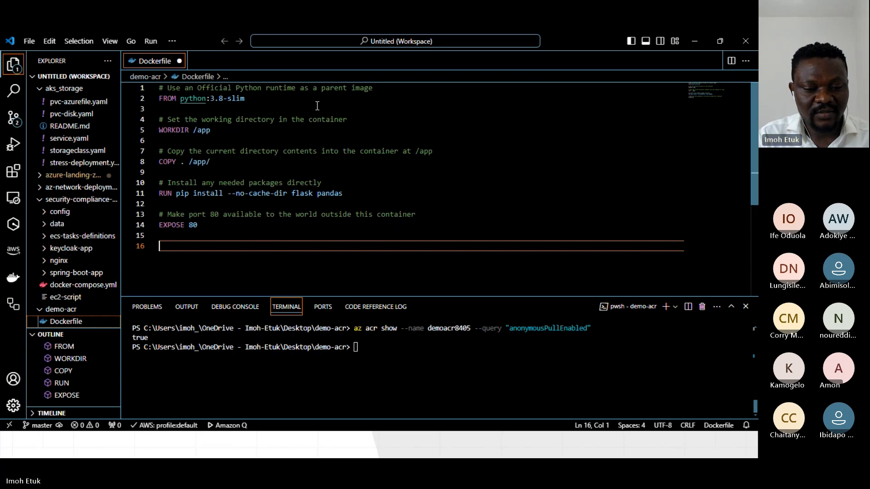
text(# )
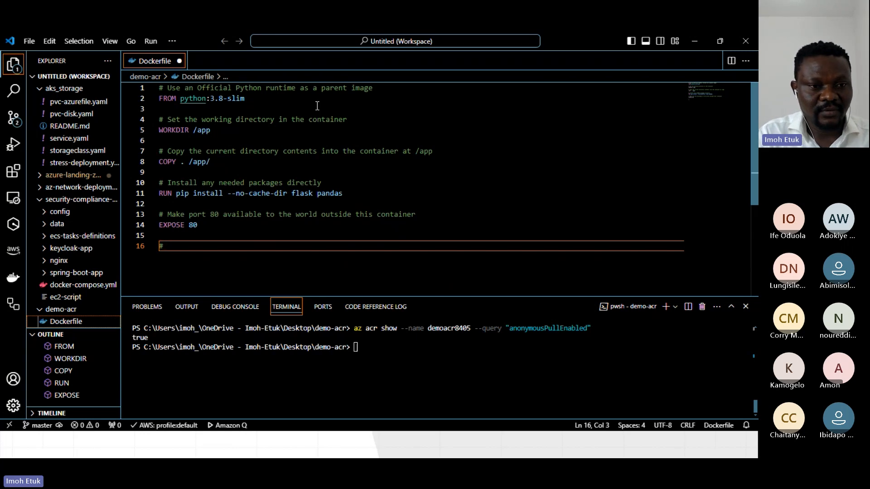
text(Define)
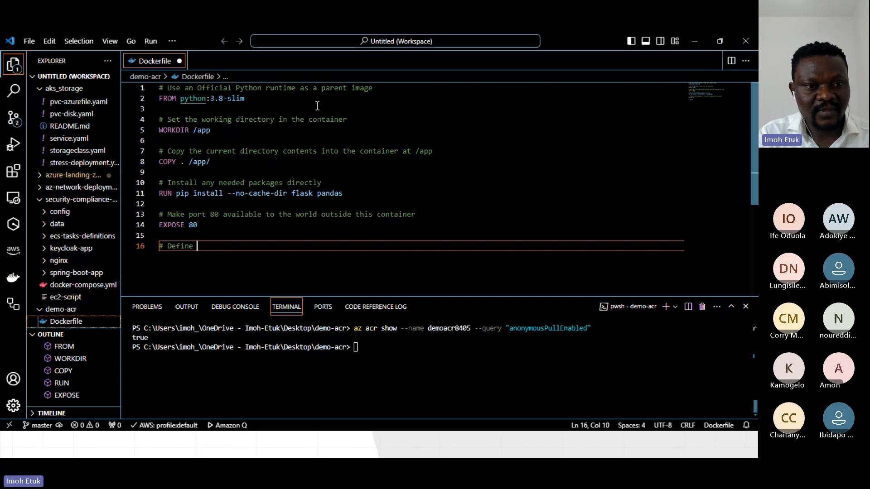
key(BackSpace)
key(BackSpace)
key(BackSpace)
key(BackSpace)
key(BackSpace)
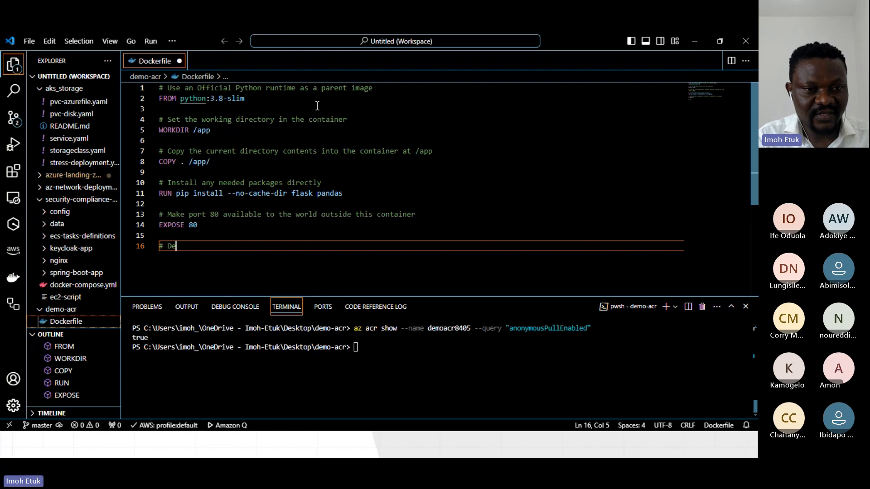
text(fin)
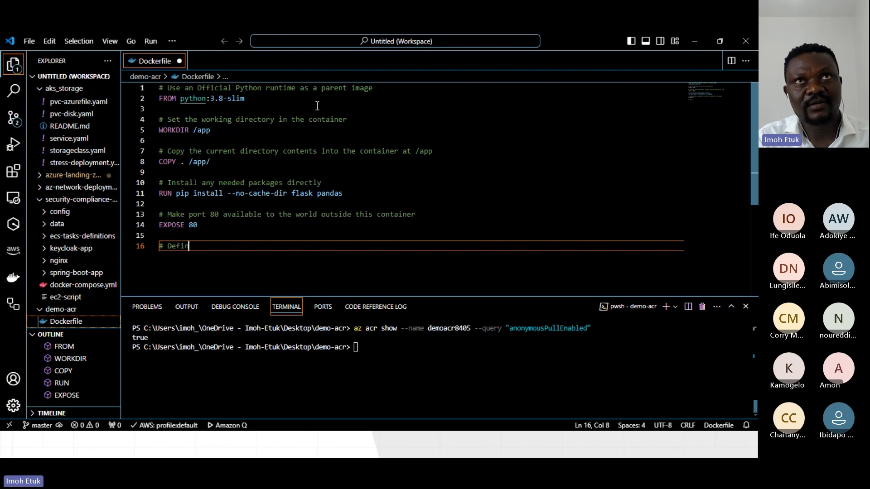
text(e the en)
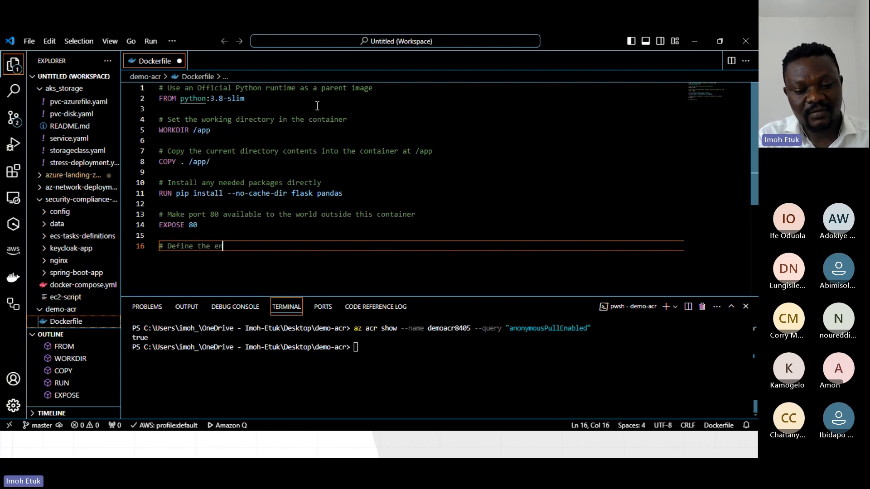
text(vironnm)
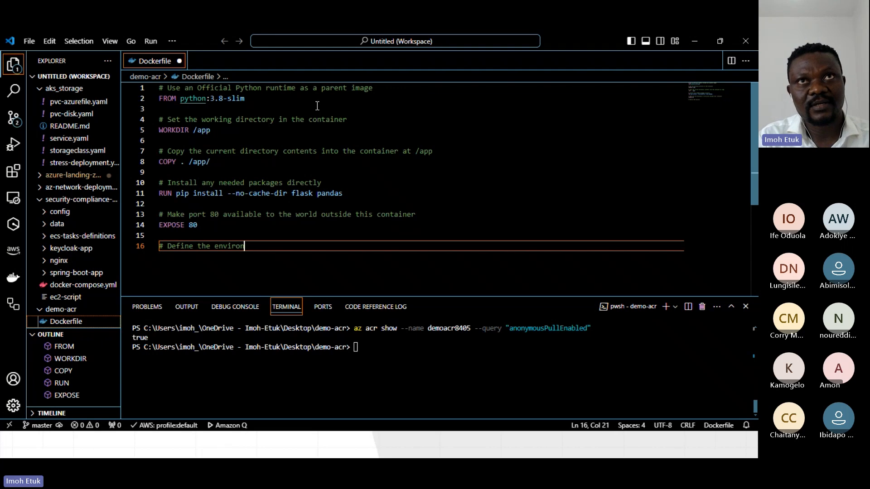
key(BackSpace)
key(BackSpace)
text(ment )
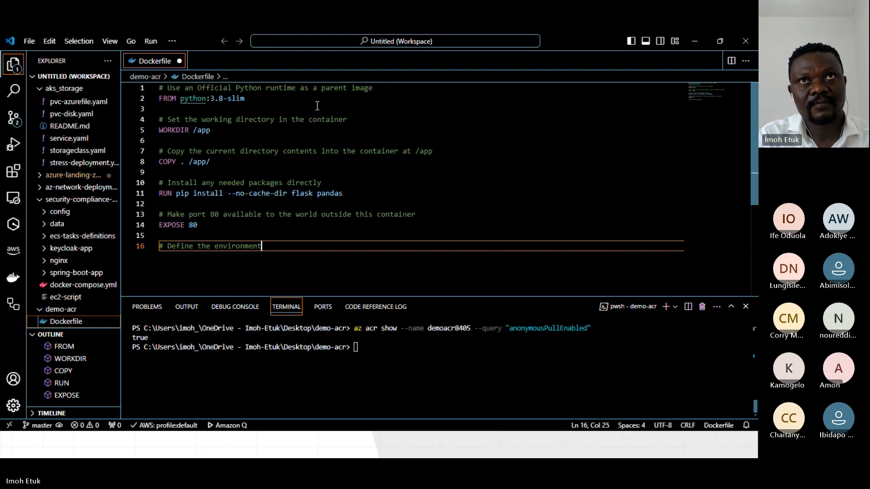
text(variable)
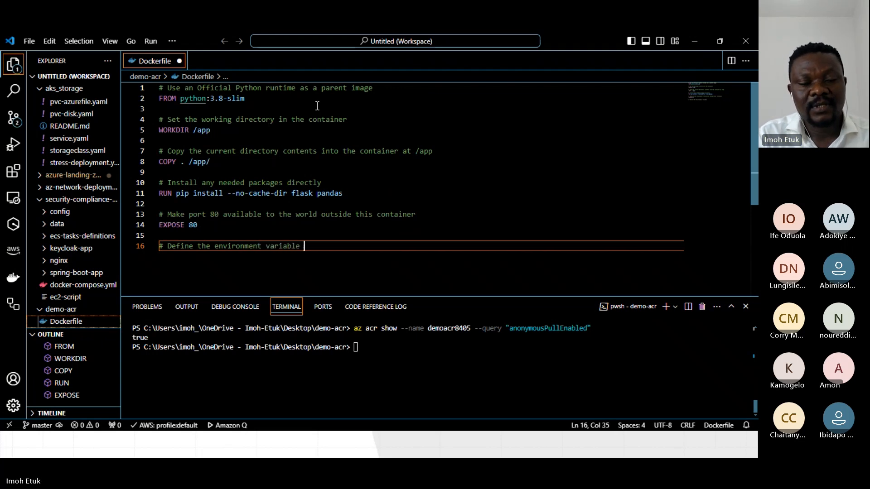
Add the instruction ENV NAME world on line 17 of the Dockerfile.
key(Return)
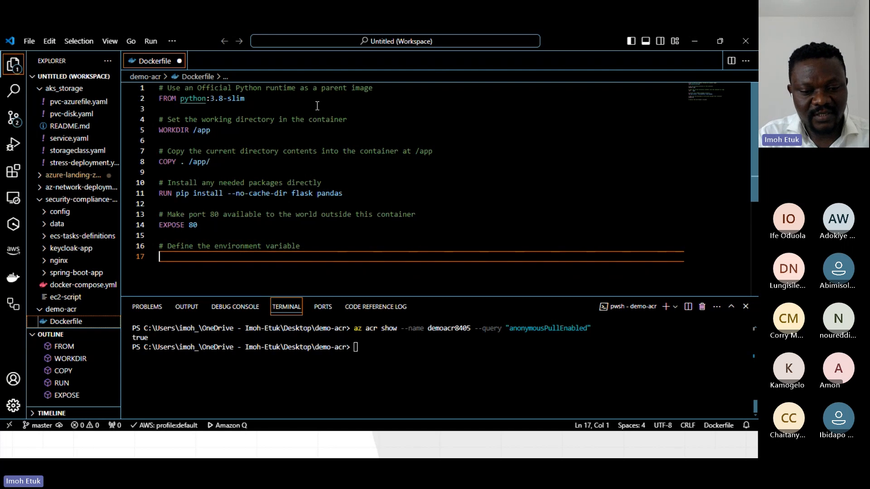
text(ENV)
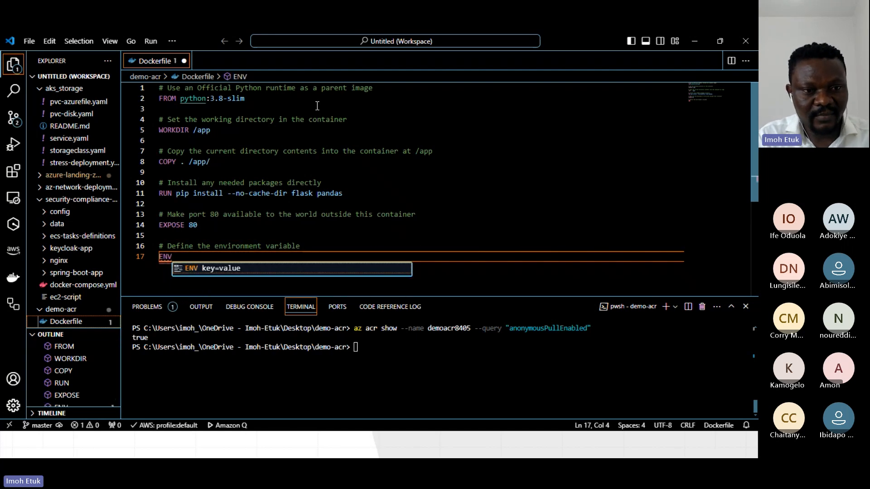
text( Na)
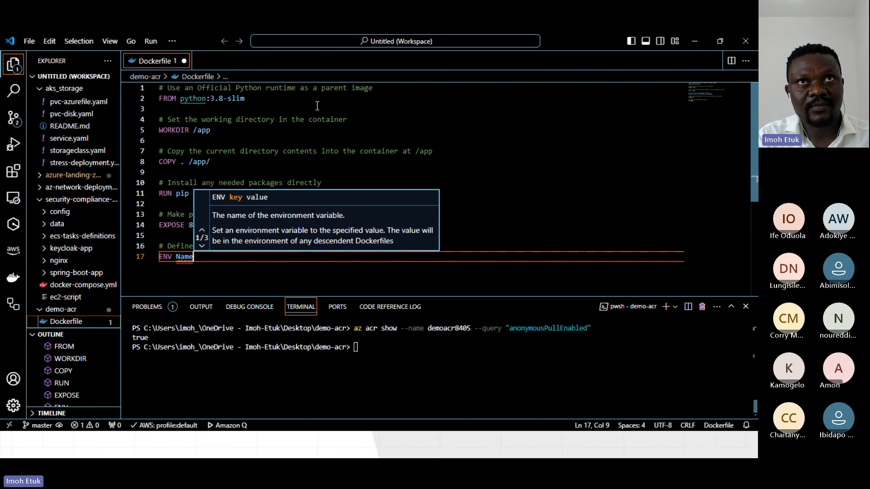
key(BackSpace)
text(AM)
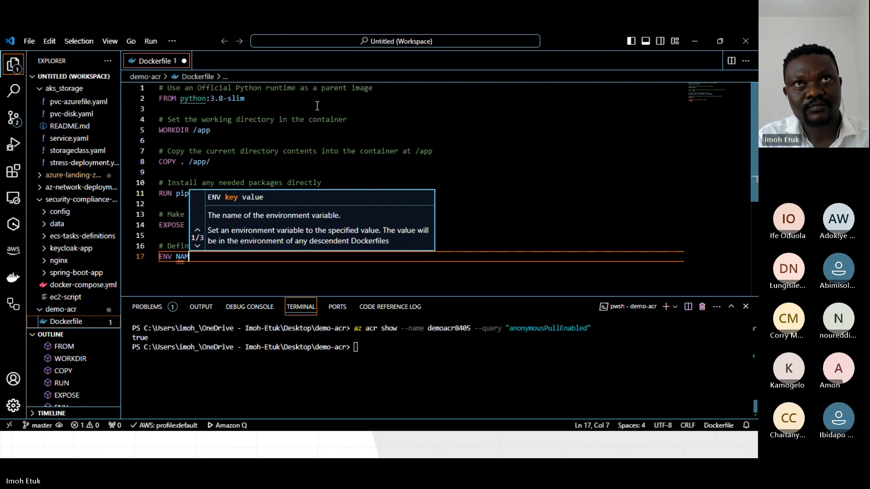
text(E Wo)
key(Escape)
text(rld)
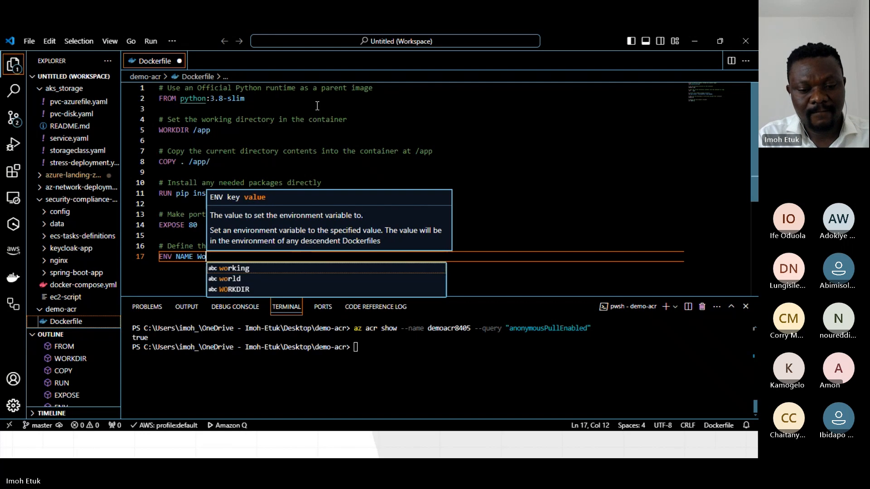
key(Return)
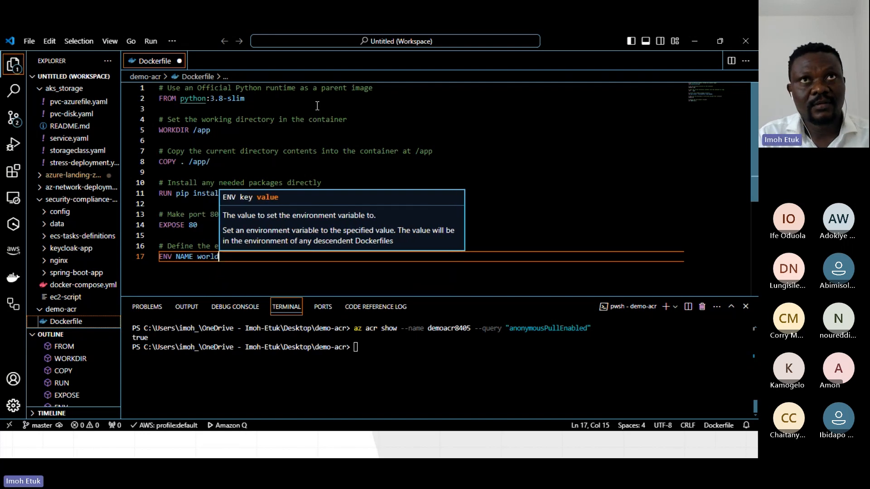
Leave a blank line below the ENV instruction and add the comment "# Run app.py when the container launches" on line 19.
key(Return)
key(Return)
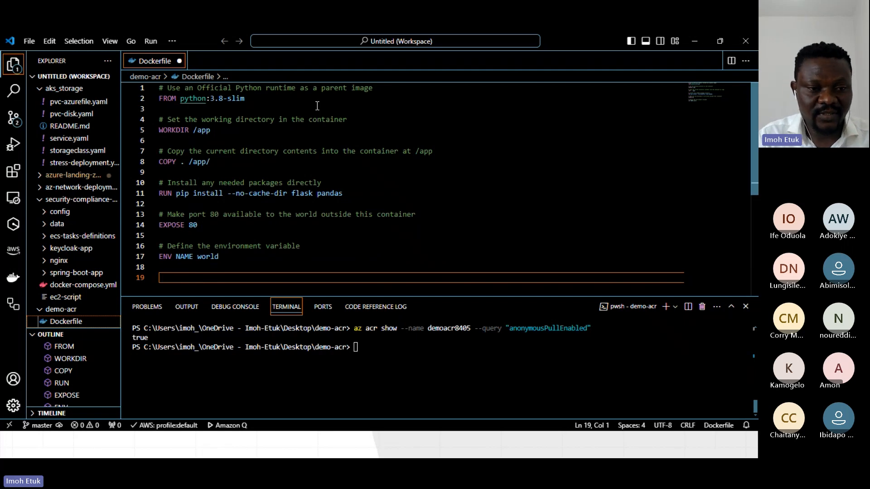
text(# Run )
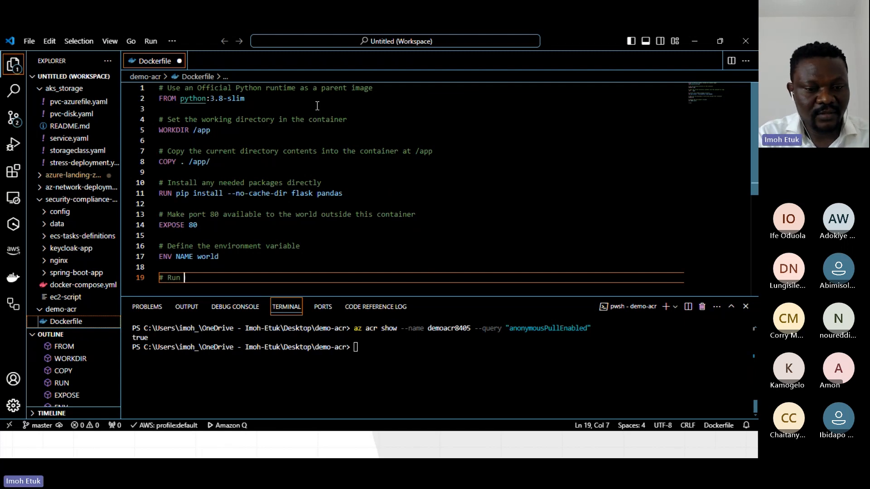
text(app.p)
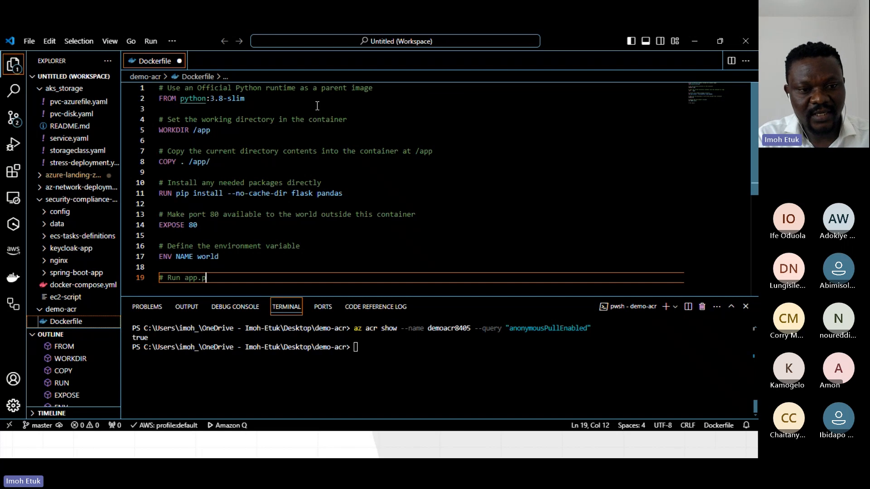
text(y when th)
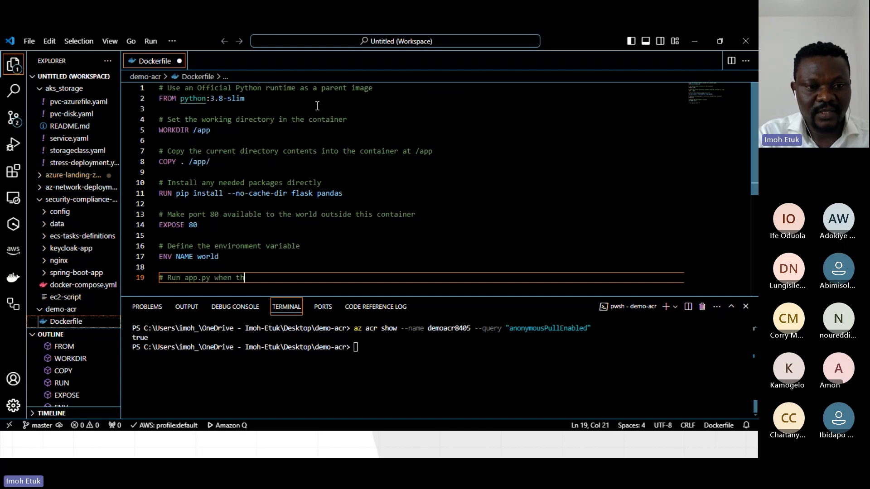
text(e conta)
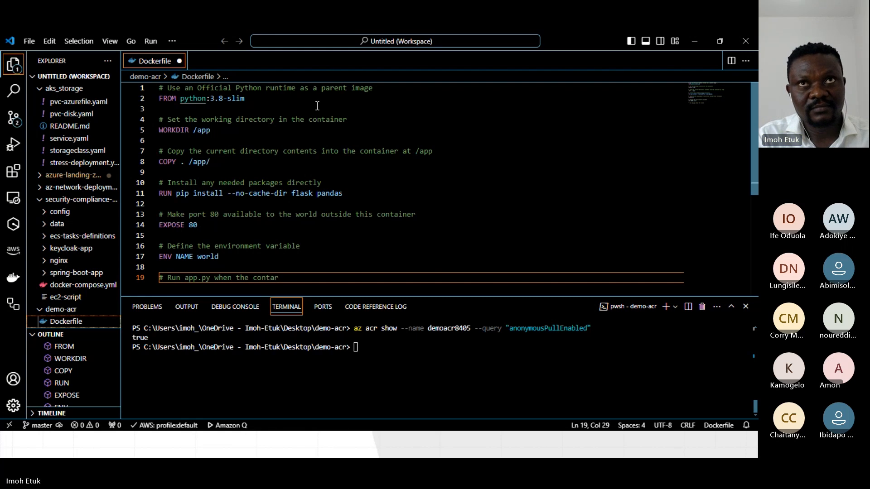
text(iner lau)
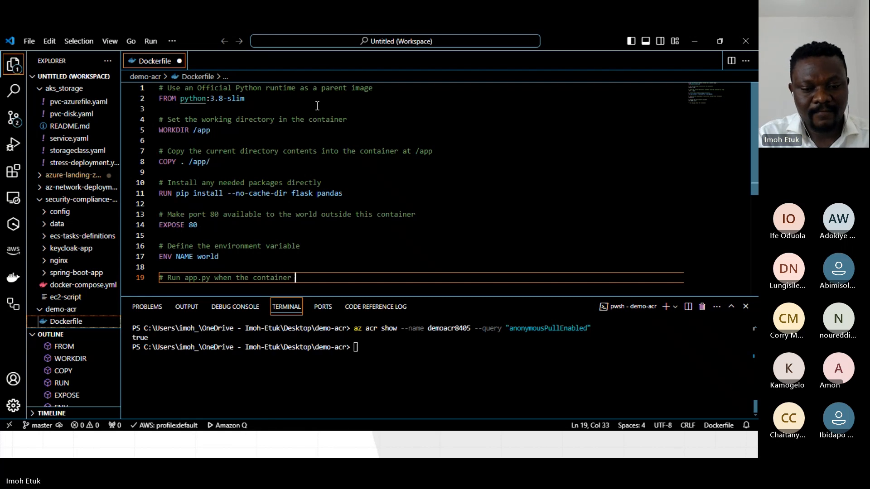
text(nches)
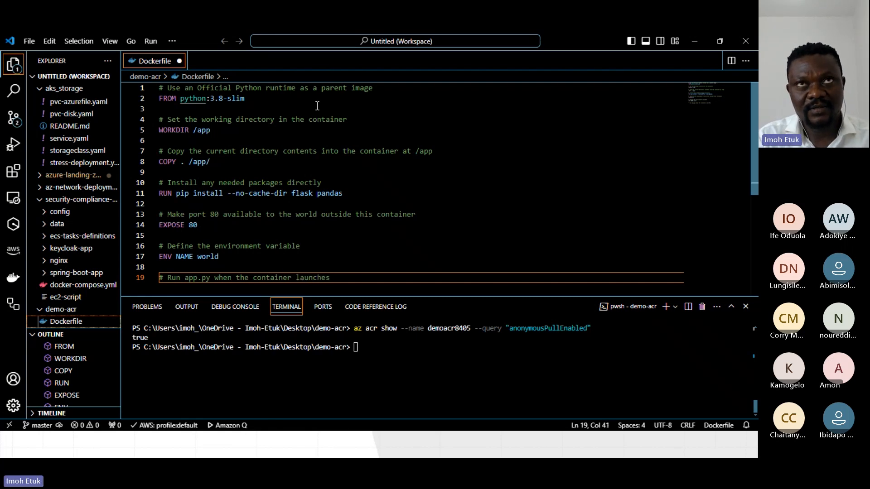
Add the instruction CMD ["python", "app.py"] on line 20 of the Dockerfile, below the launch comment.
key(Return)
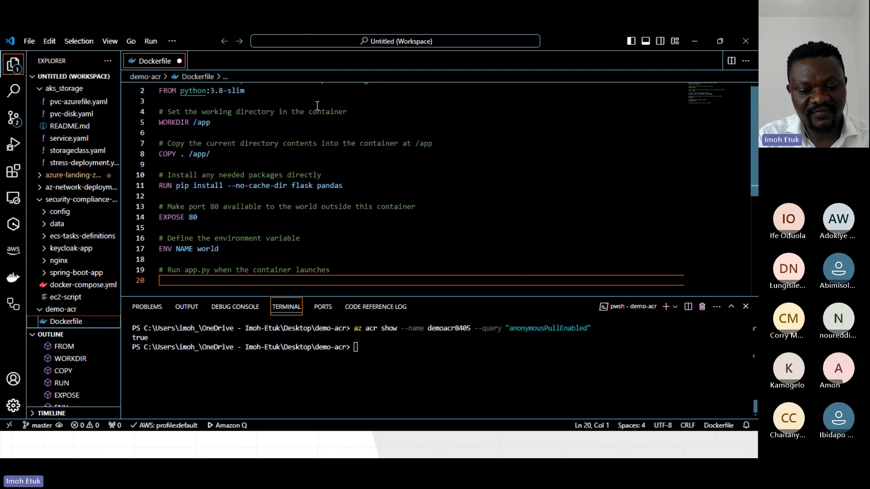
text(CMD )
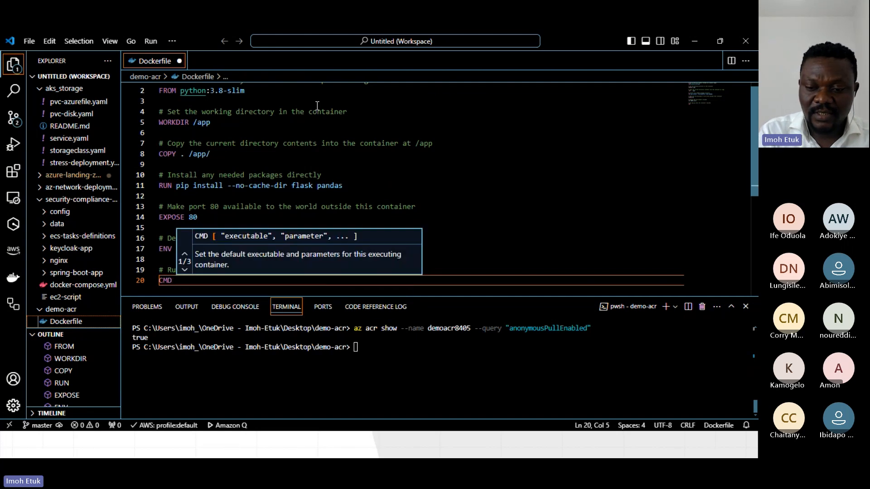
text([)
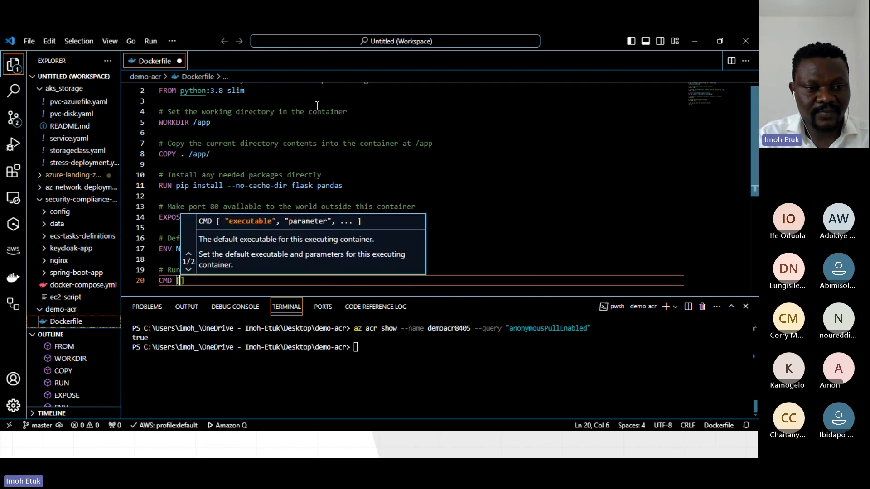
text("py)
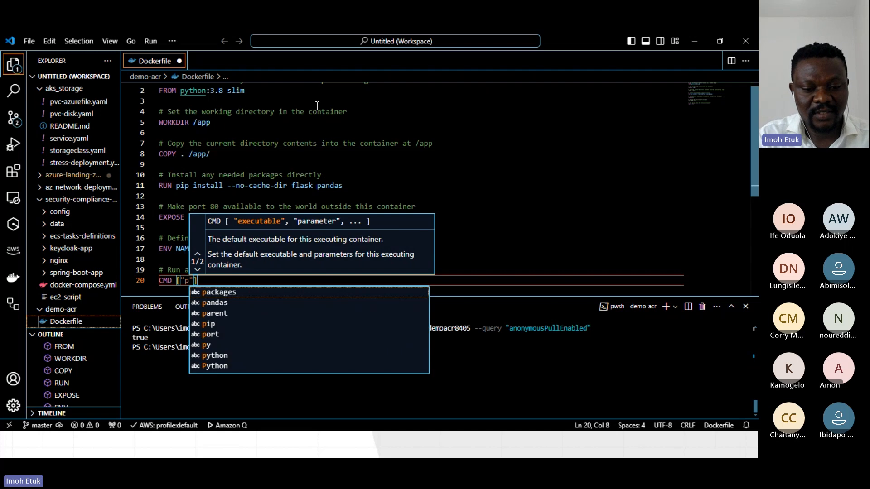
text(thon)
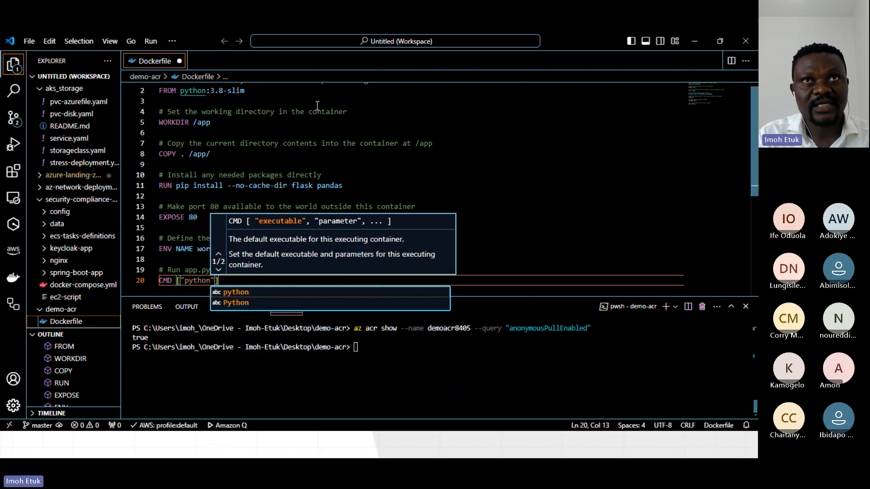
text(", )
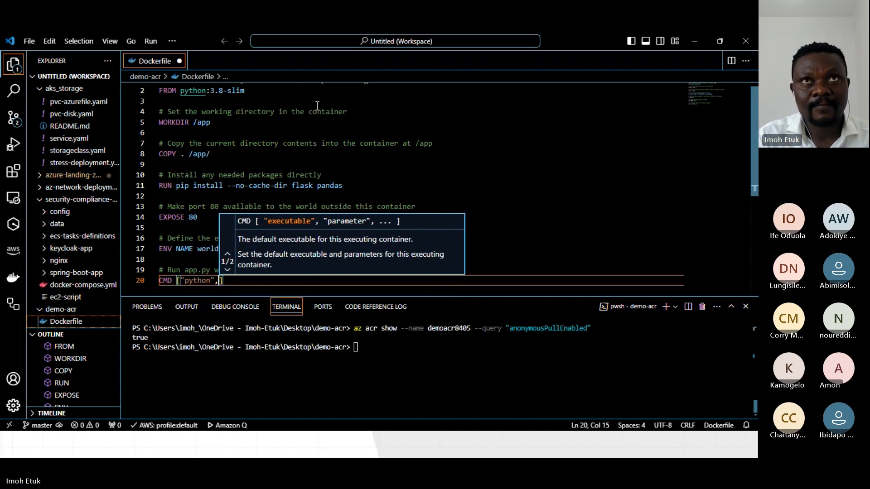
text("app)
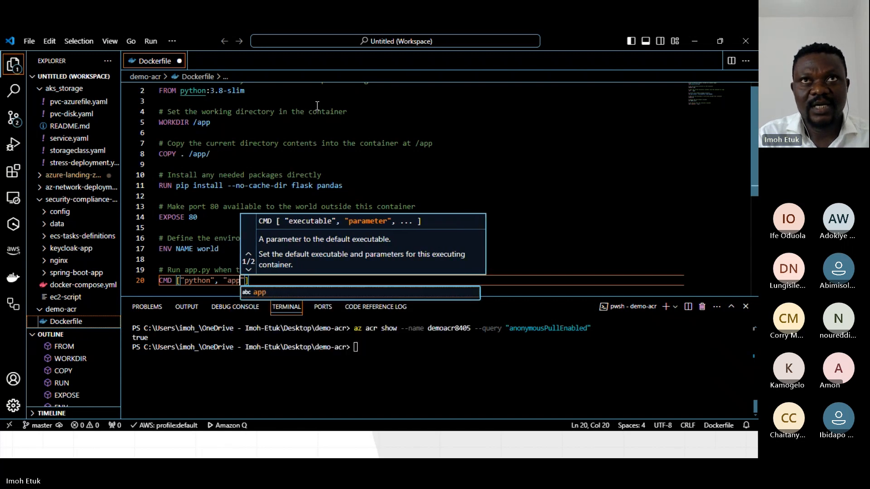
text(.py)
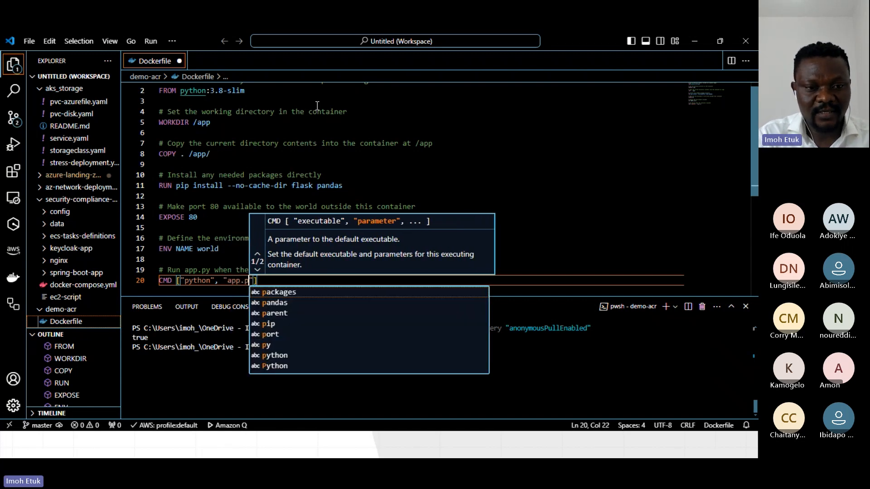
Save the finished Dockerfile and review its instructions from start to end.
click(172, 175)
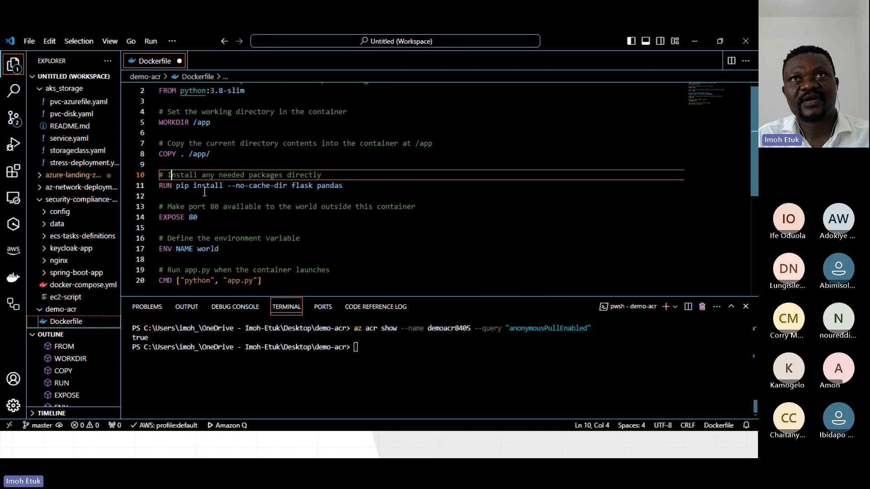
click(307, 278)
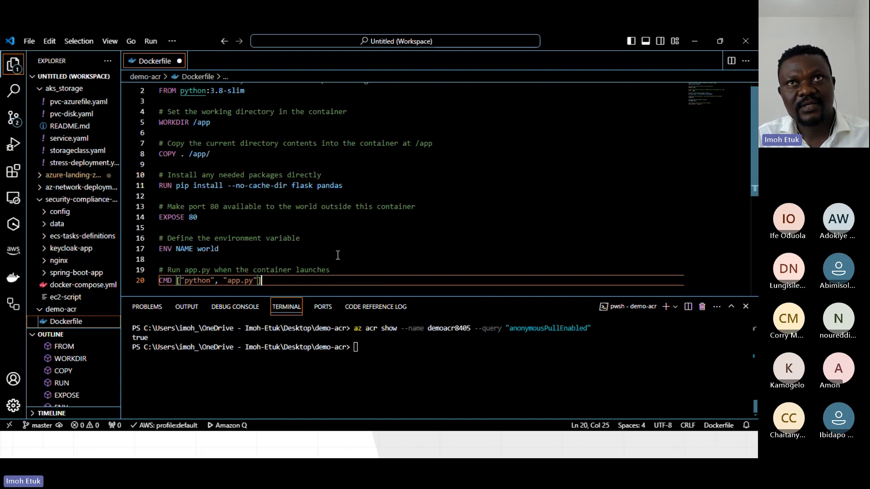
click(384, 244)
key(ctrl+s)
click(334, 187)
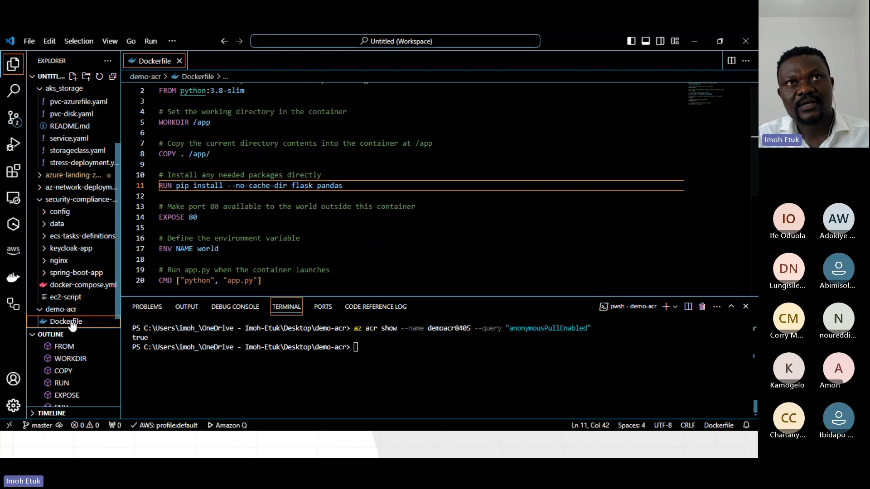
scroll(267, 227, up, 1)
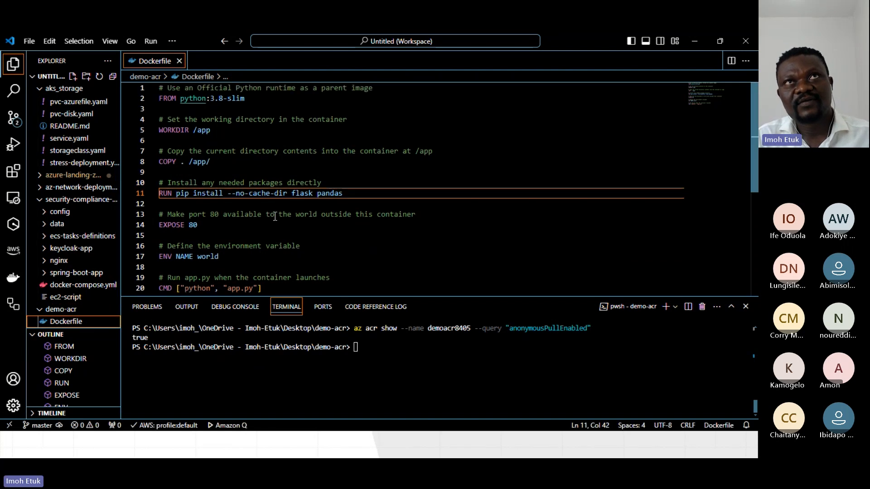
scroll(274, 216, down, 4)
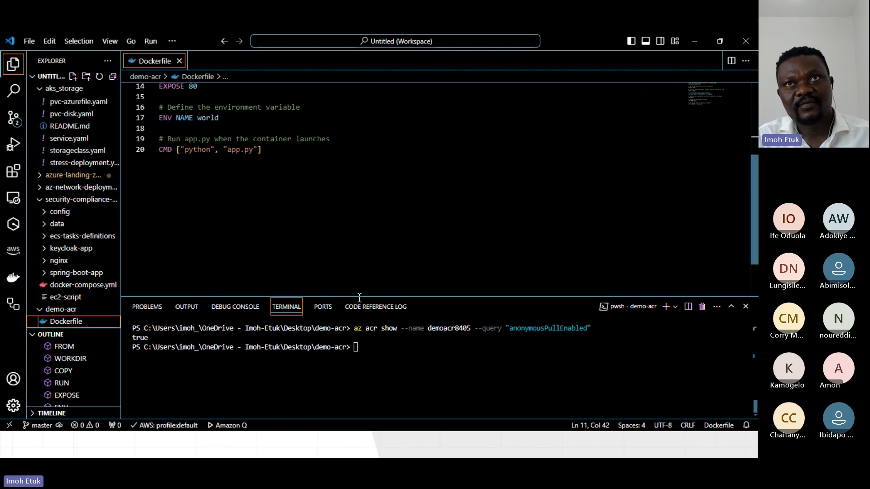
Run docker build -t demoacr8405.azurecr.io/hello-world . in the terminal and enlarge the terminal area to follow the build output.
click(364, 347)
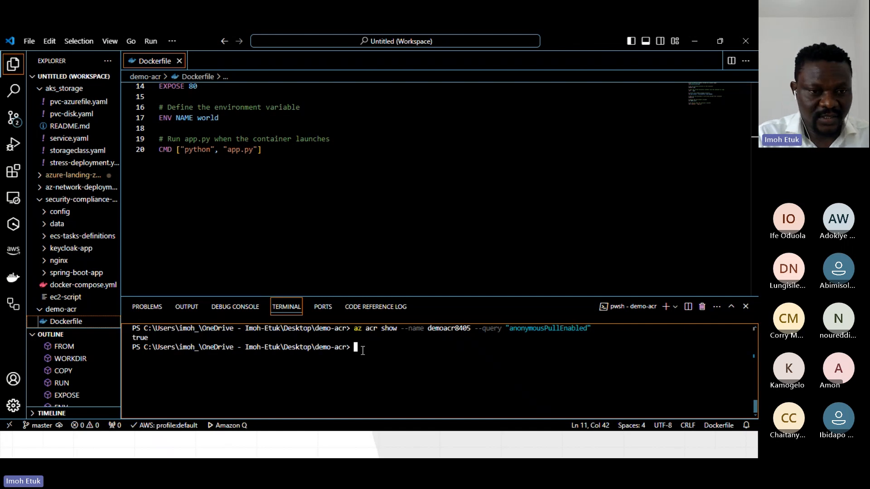
text(docker )
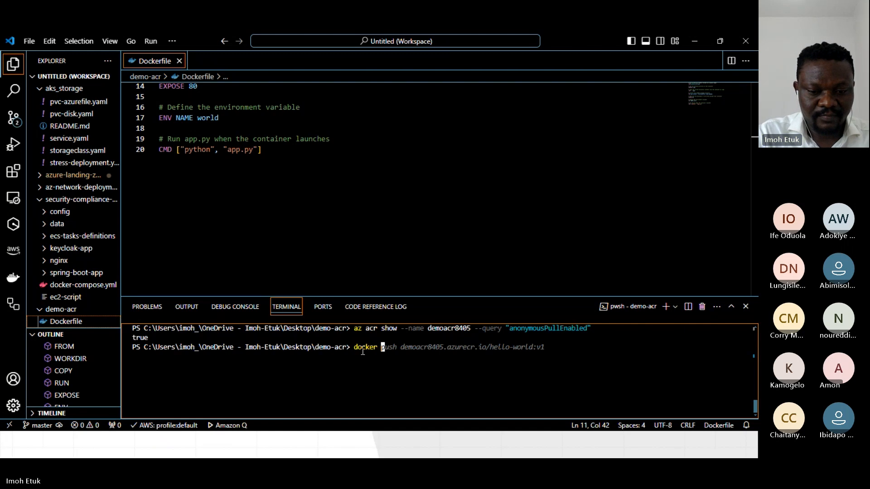
text(build -)
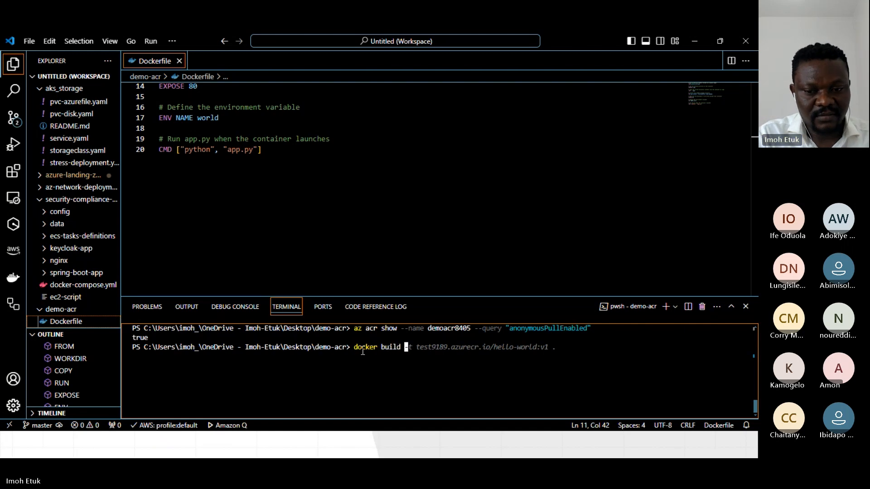
text(t)
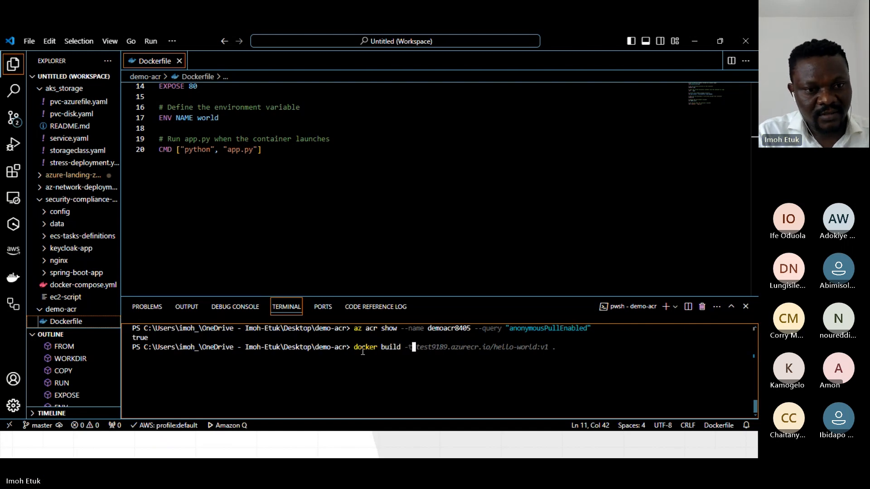
text( demoacr)
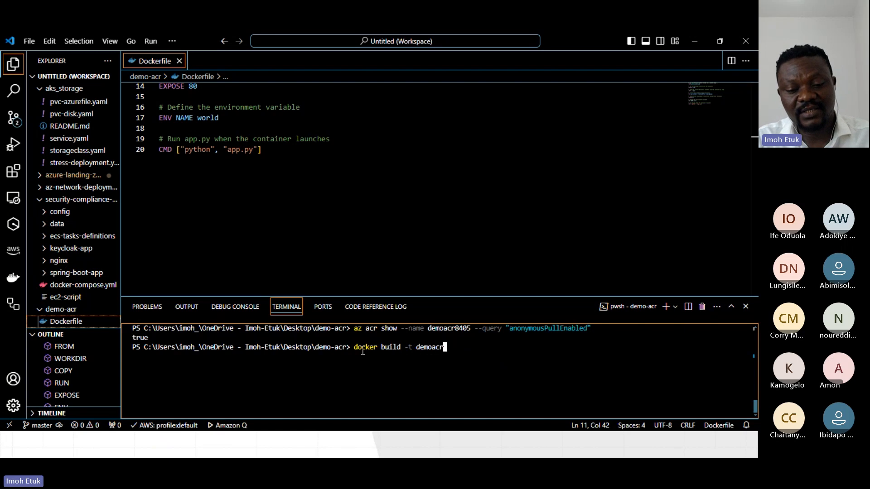
text(8405)
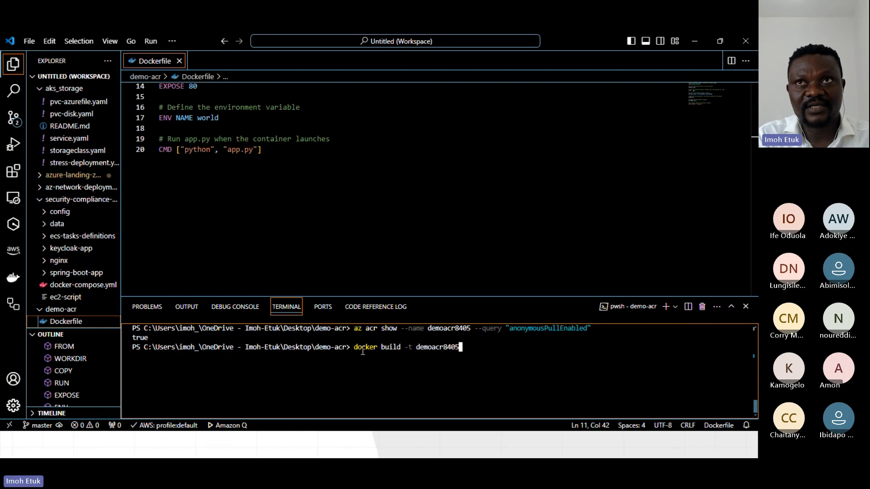
key(BackSpace)
text(.azur)
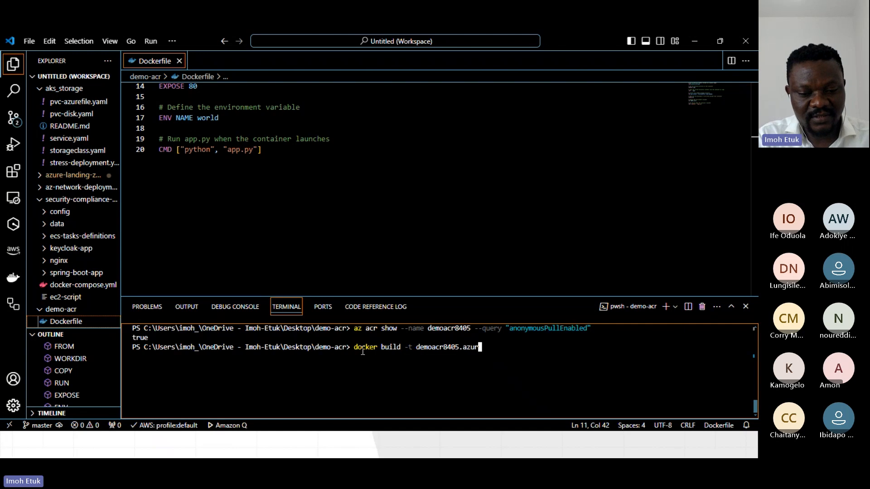
text(ec)
key(BackSpace)
key(BackSpace)
key(BackSpace)
text(e)
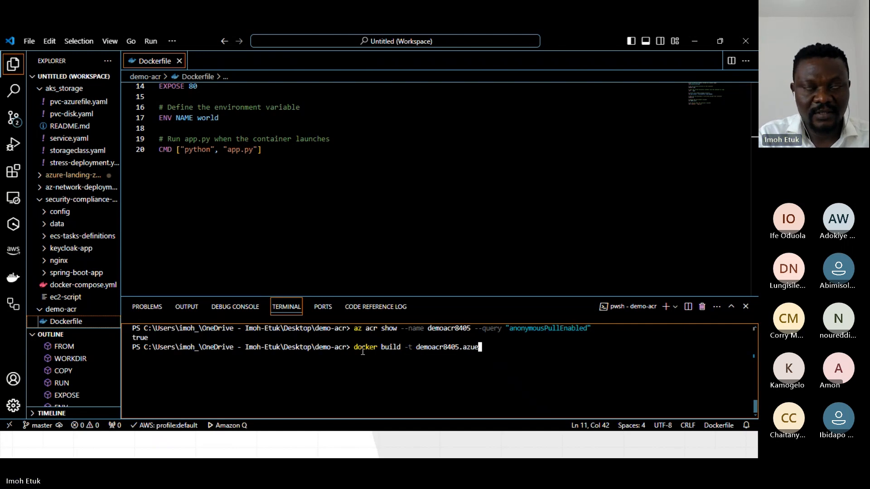
key(BackSpace)
text(recr)
key(BackSpace)
text(.io/)
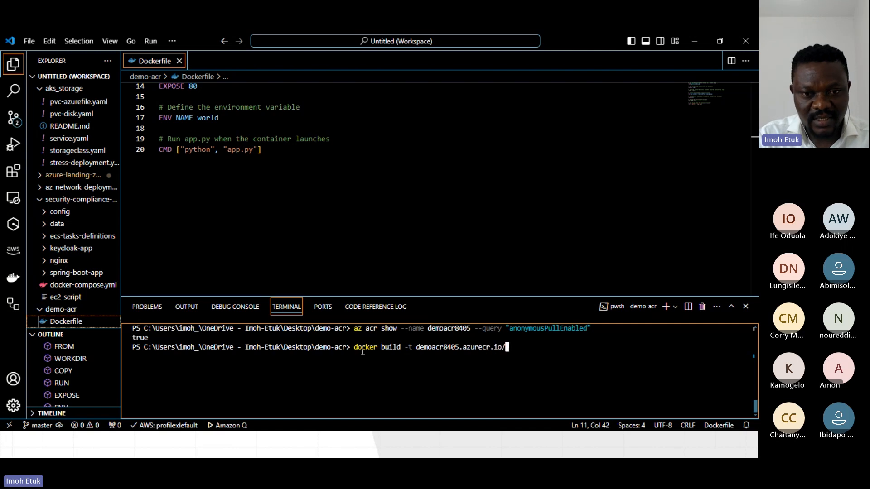
text(hell)
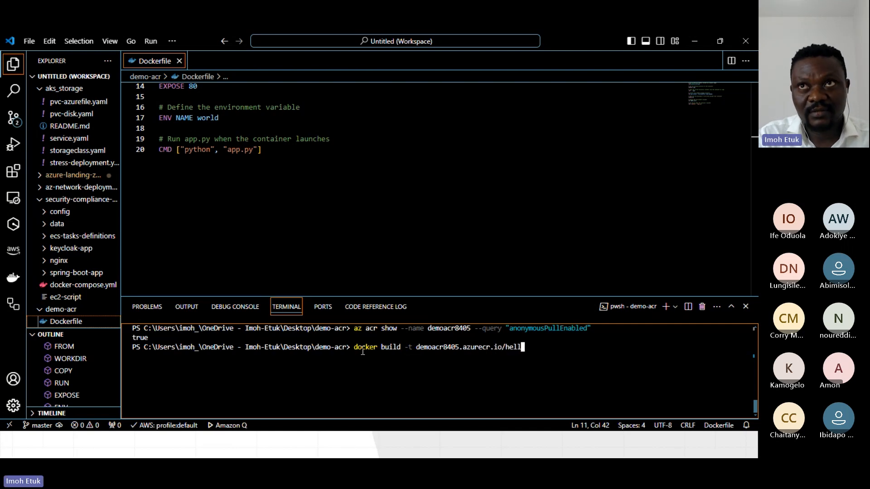
text(o-worl)
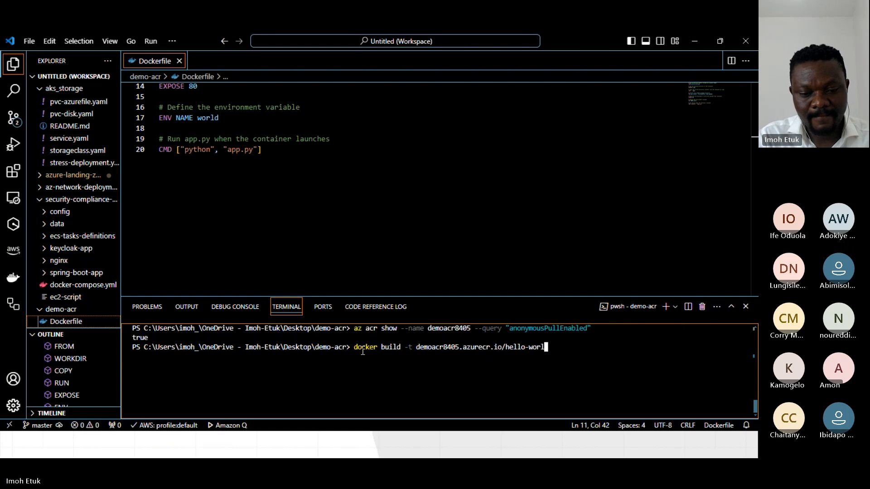
text(d .)
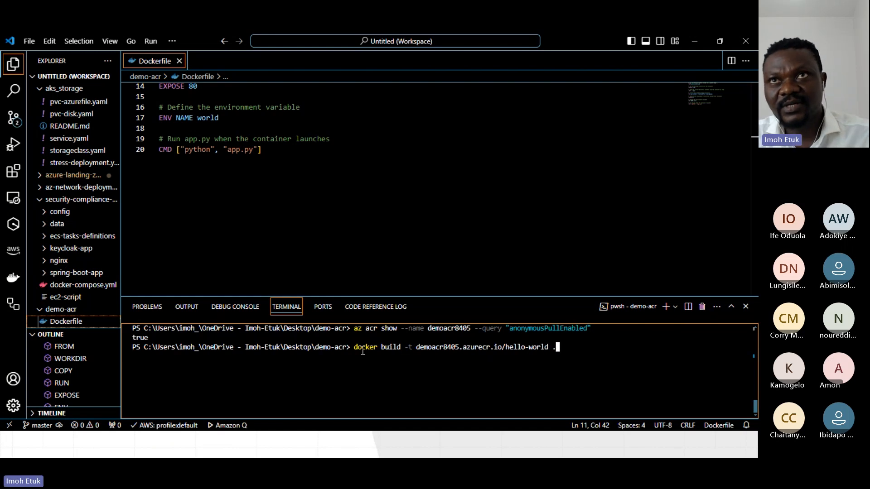
key(Return)
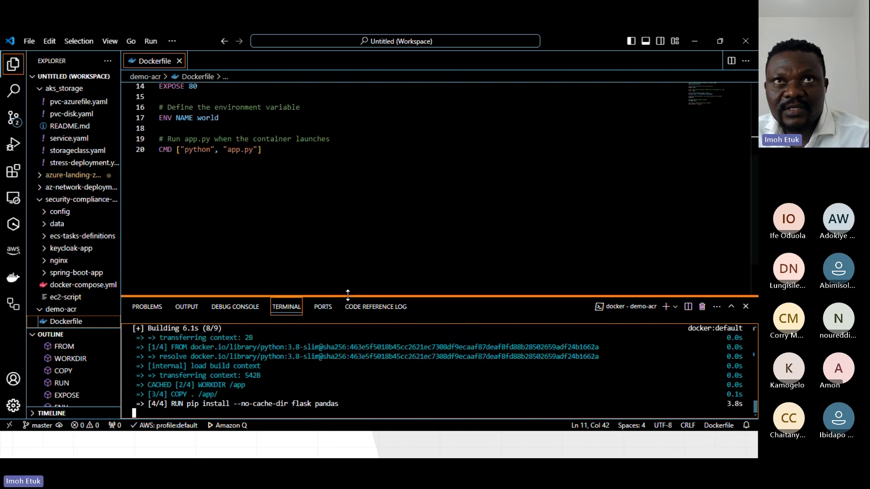
drag(347, 296, 336, 119)
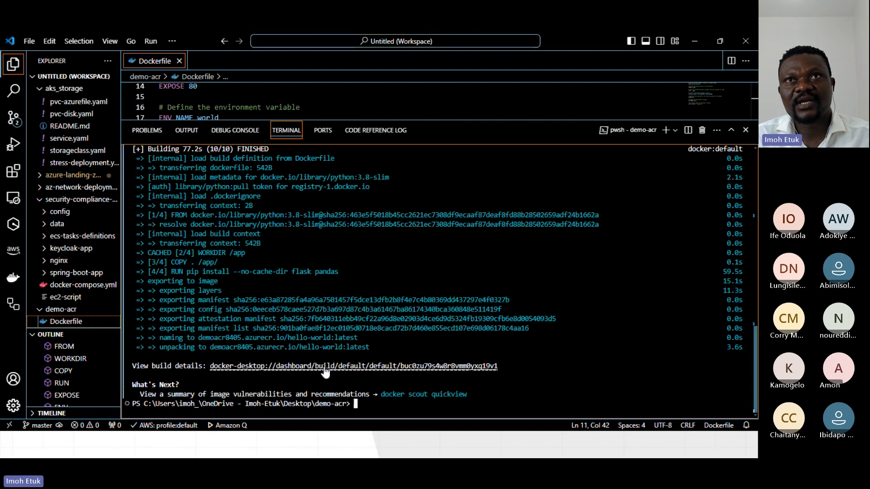
Copy the docker-desktop build details link from the build output, switch to Chrome and load it in the empty tab.
drag(504, 366, 213, 369)
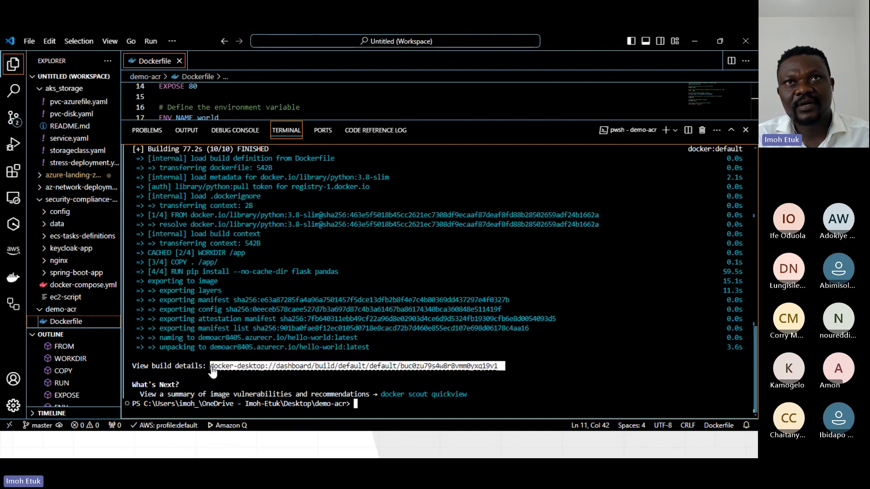
right_click(220, 367)
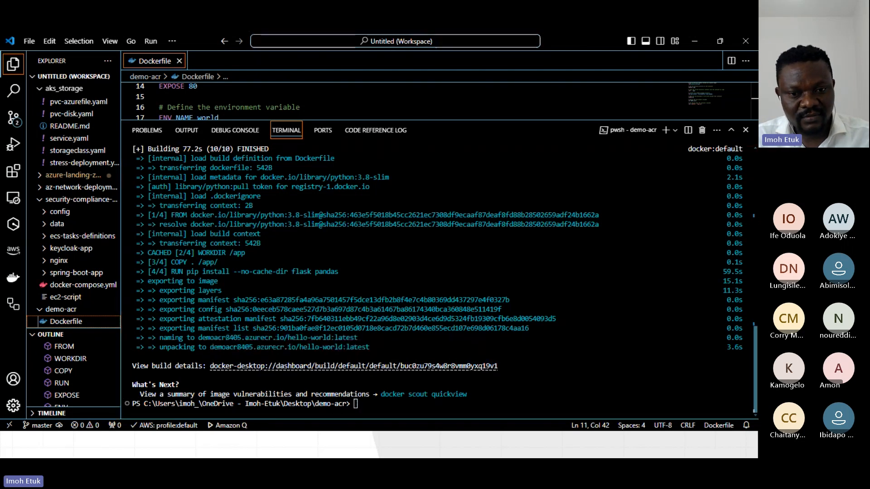
key(alt+Tab)
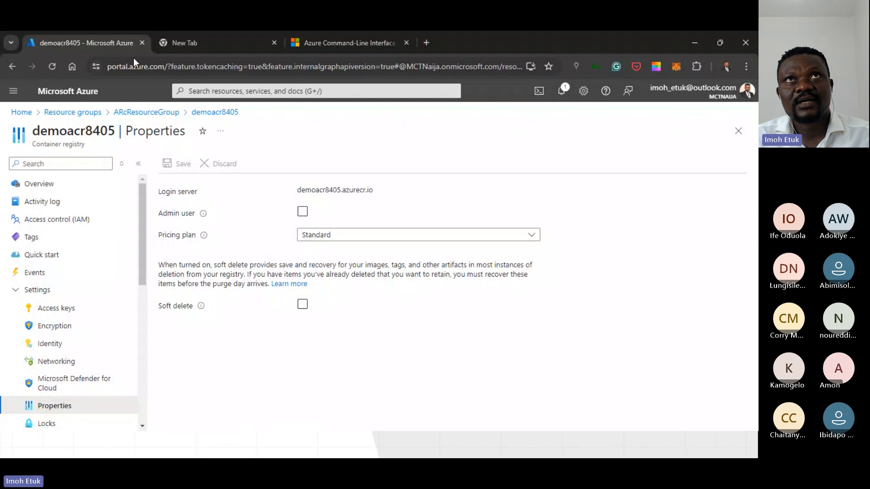
click(183, 43)
click(186, 67)
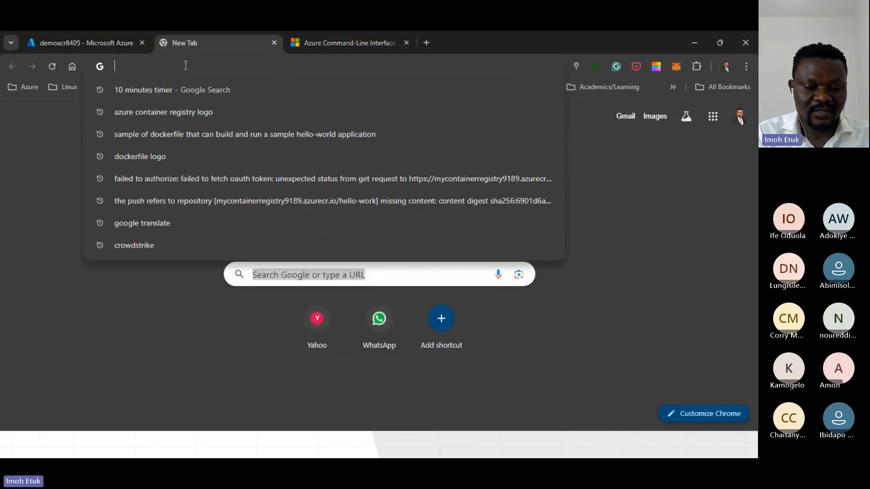
text(docker-desktop://dashboard/build/default/default/buc0zu79s4w8r8vmm0yxq19v1)
key(Return)
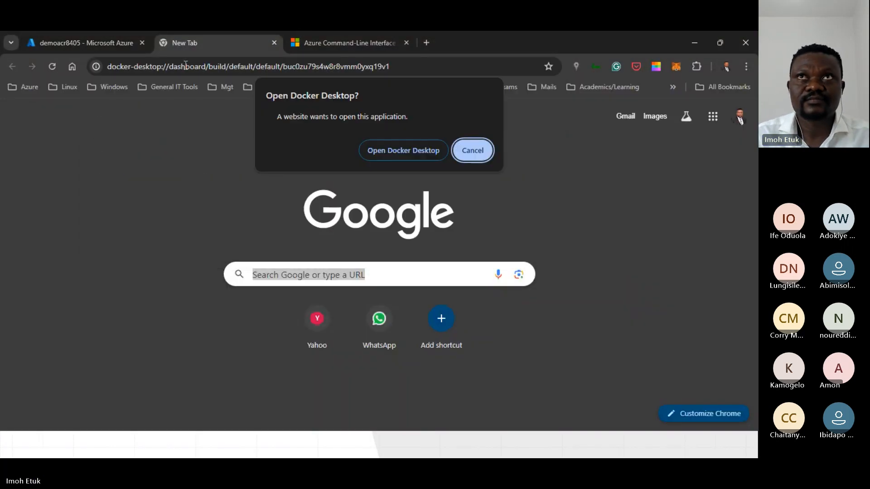
Allow the link to open in Docker Desktop and examine the demo-acr build's timing and dependencies.
click(401, 151)
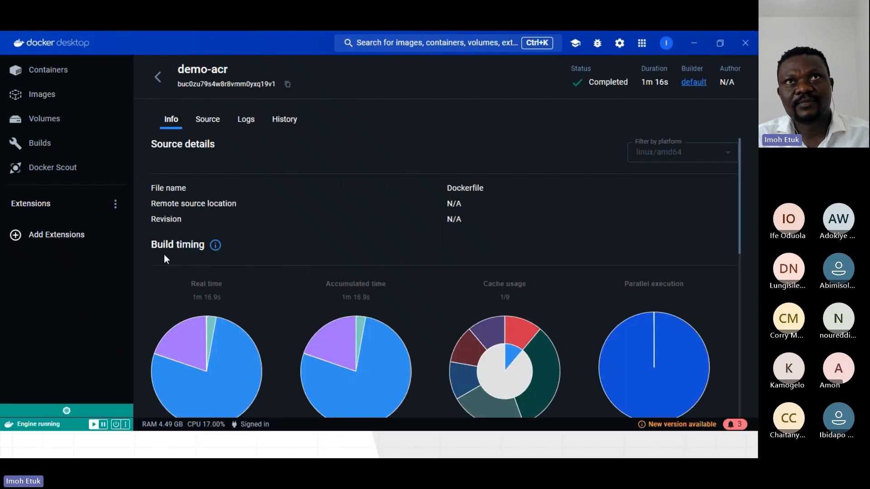
scroll(313, 261, down, 4)
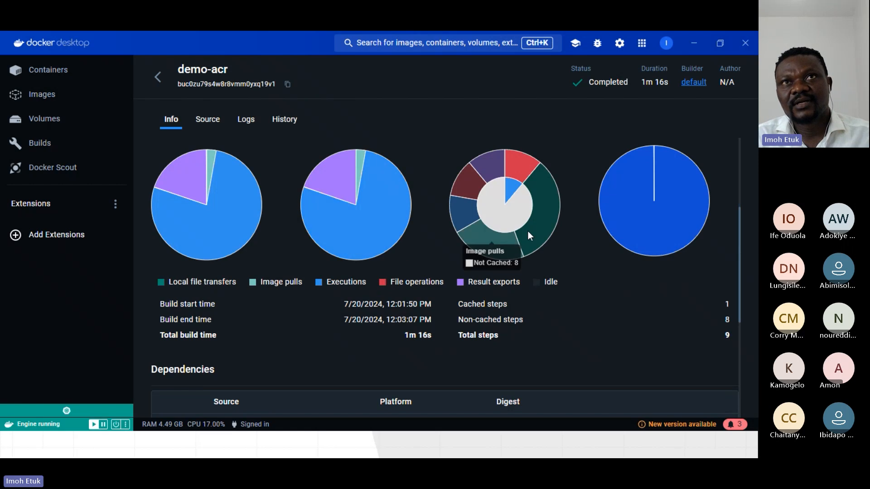
scroll(455, 327, down, 3)
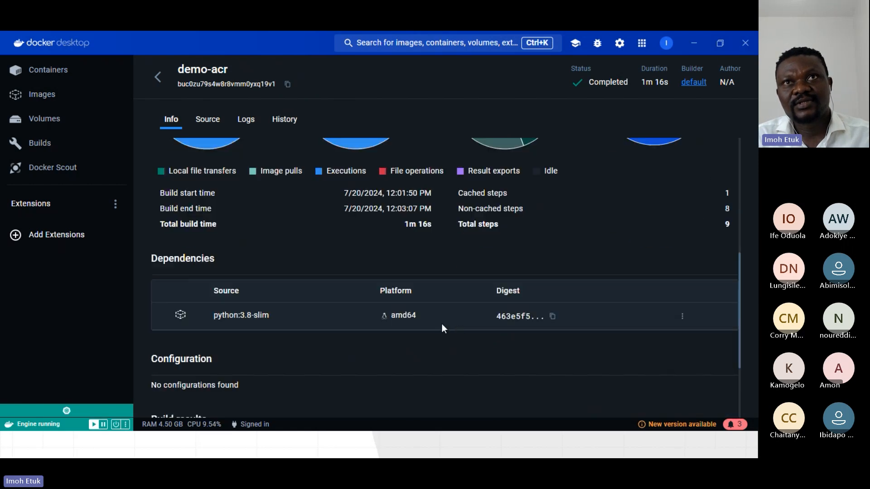
Examine the demo-acr build's source Dockerfile and read its build logs from the pip installs through the image export.
scroll(295, 360, up, 7)
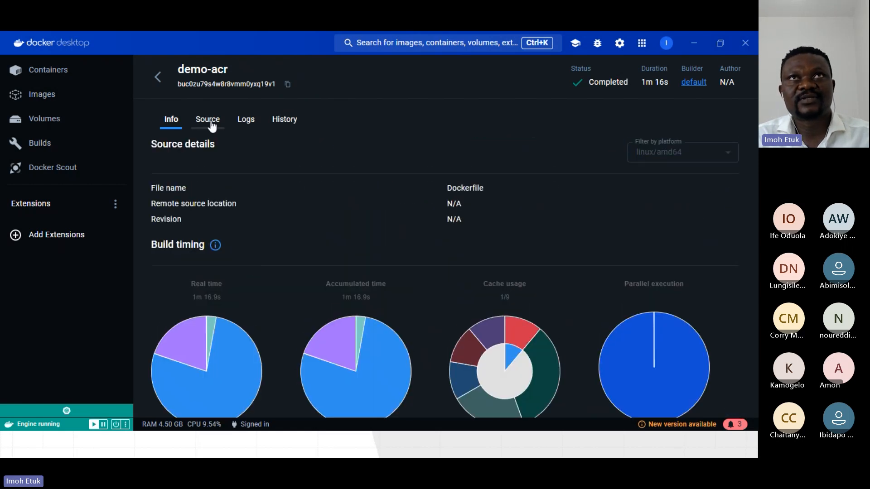
click(208, 120)
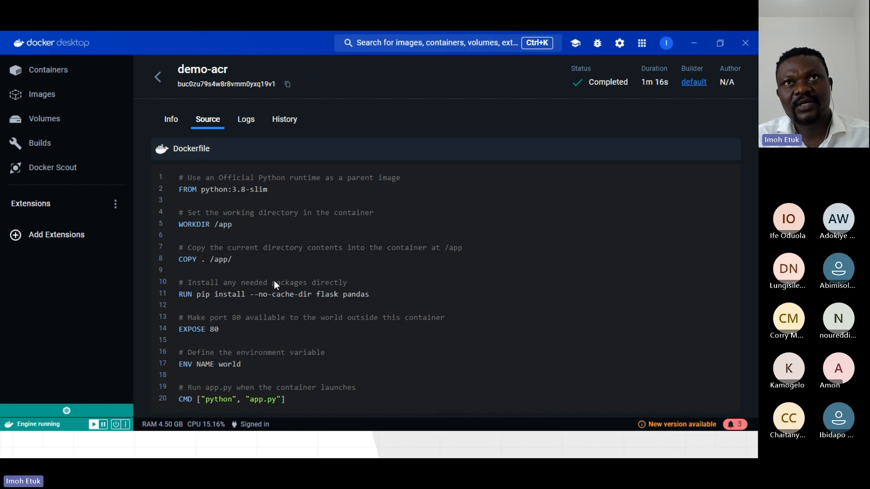
drag(287, 407, 174, 172)
click(246, 119)
scroll(398, 296, down, 15)
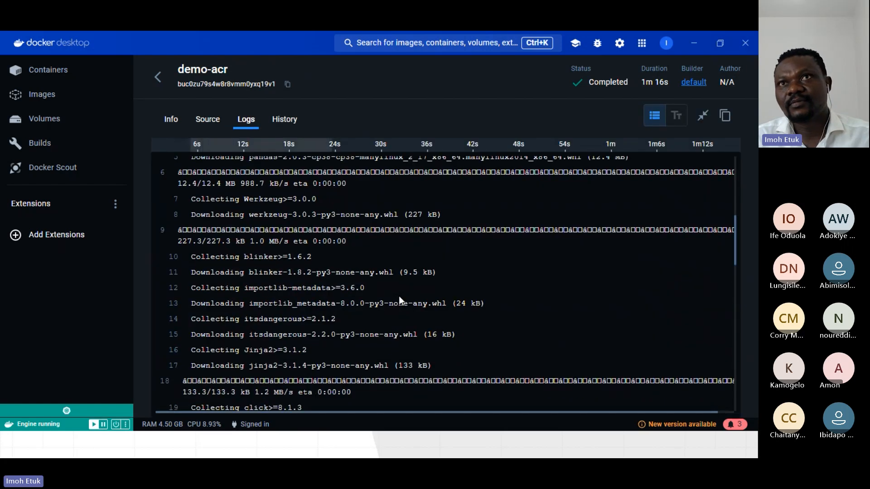
scroll(401, 299, down, 5)
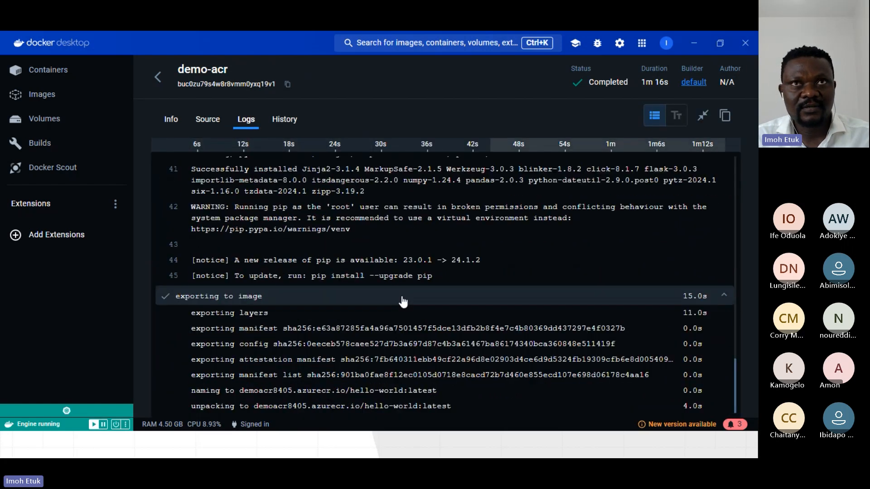
scroll(394, 281, up, 20)
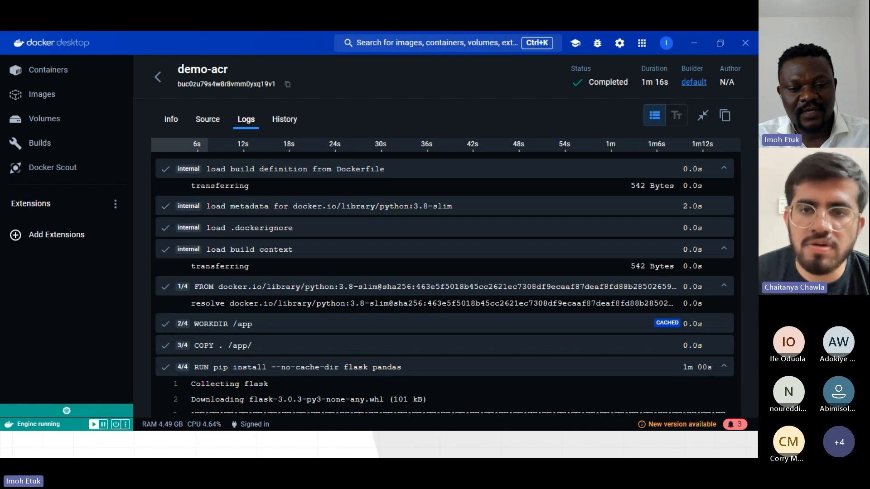
Switch to VS Code, look back over the terminal history and clear the terminal.
key(alt+Tab)
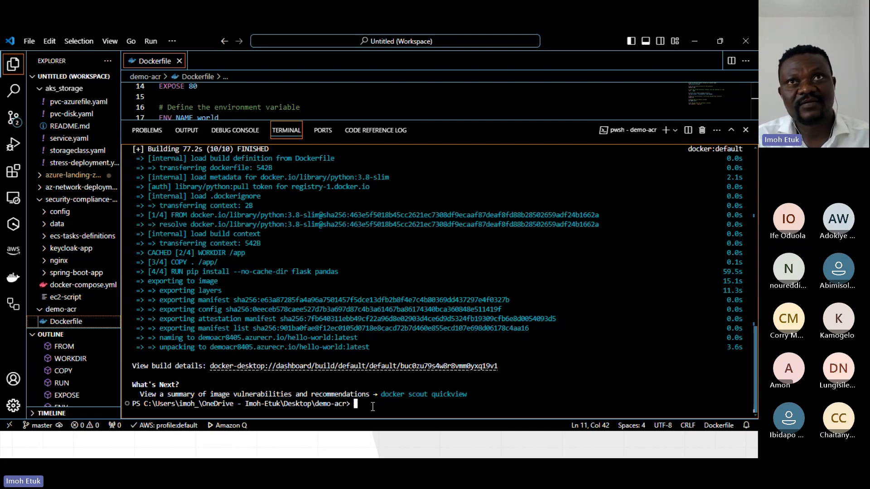
scroll(439, 304, up, 10)
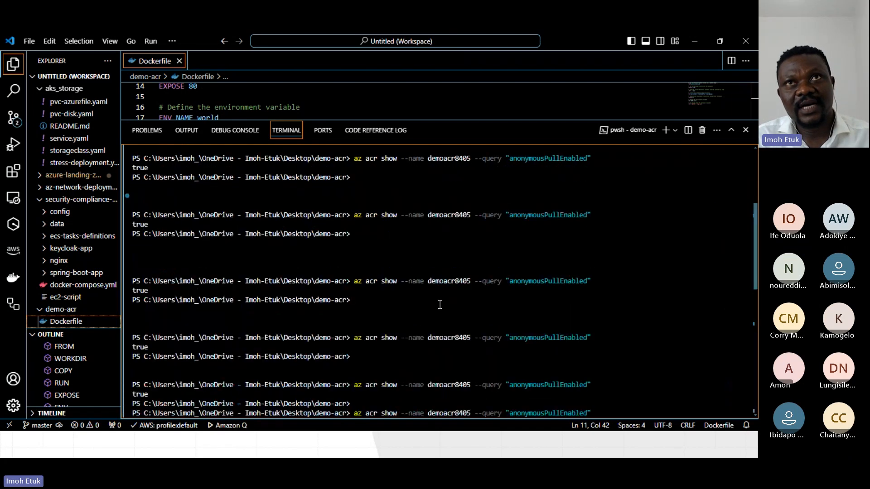
scroll(438, 304, down, 10)
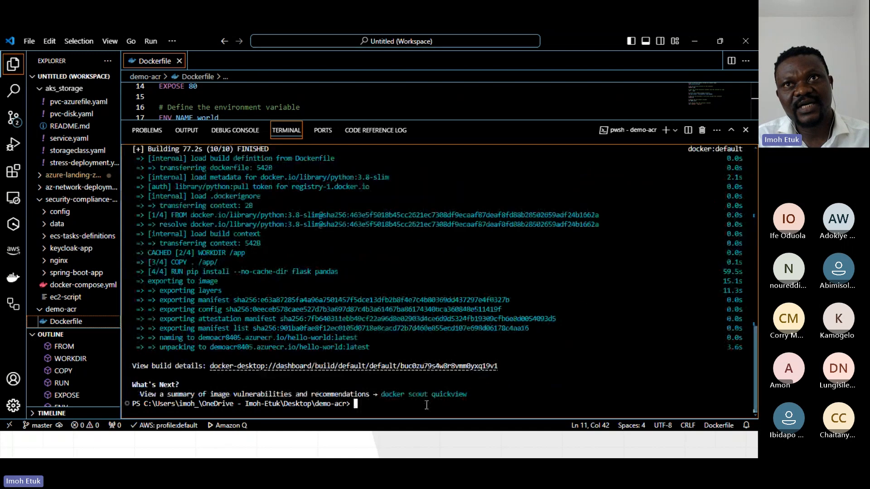
text(clear)
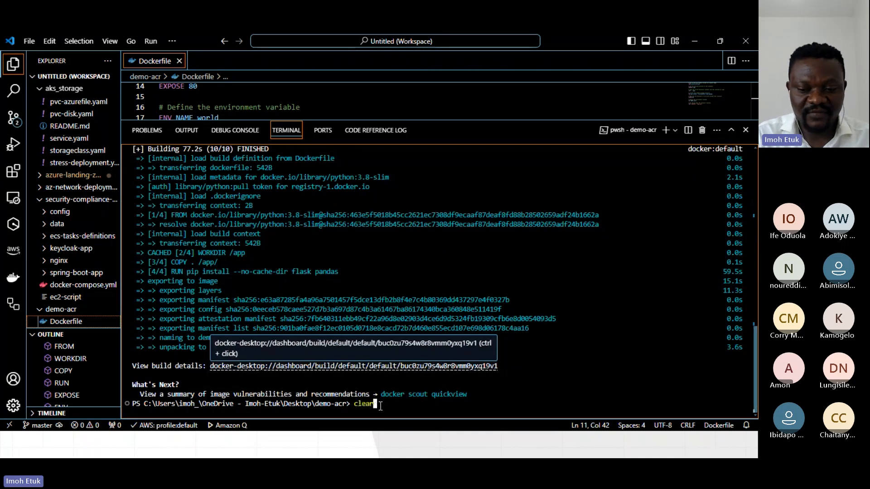
key(Return)
Try to delete the resource group with az group delete --name AcrResourceGroup --no-wait, confirming with y, and recall the command at the prompt.
text(az group)
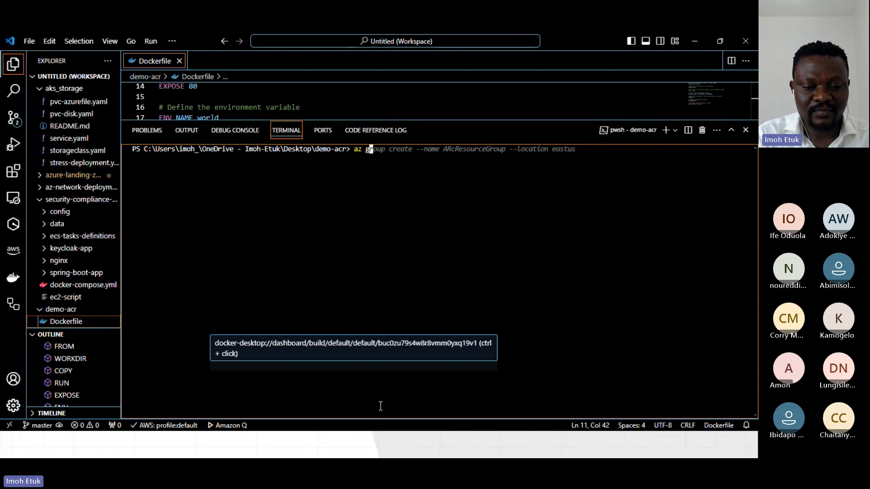
text(de)
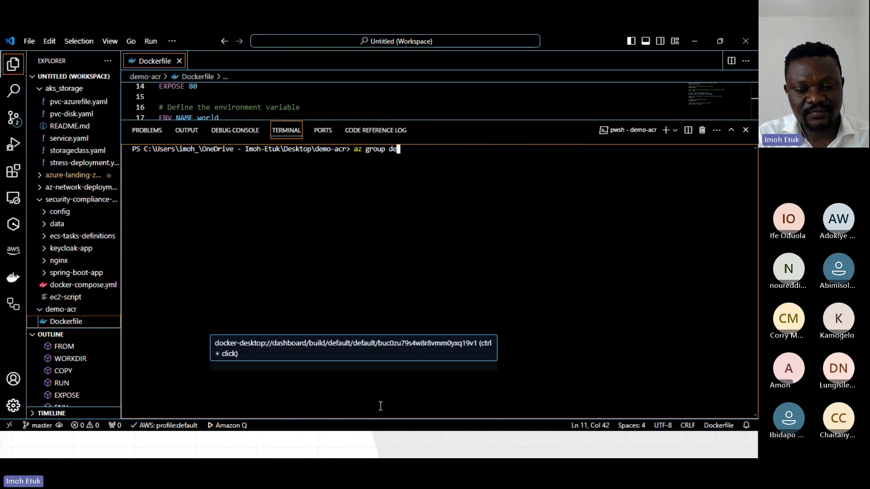
text(lete )
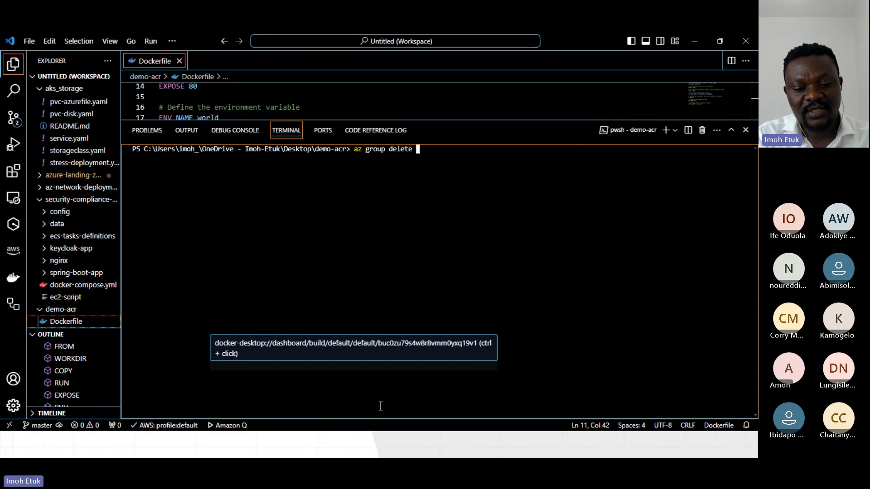
text(--name a)
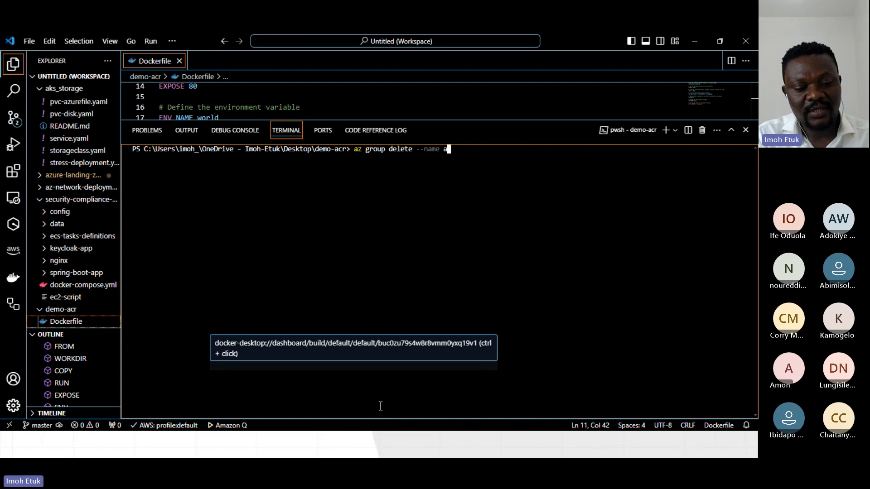
text(cr)
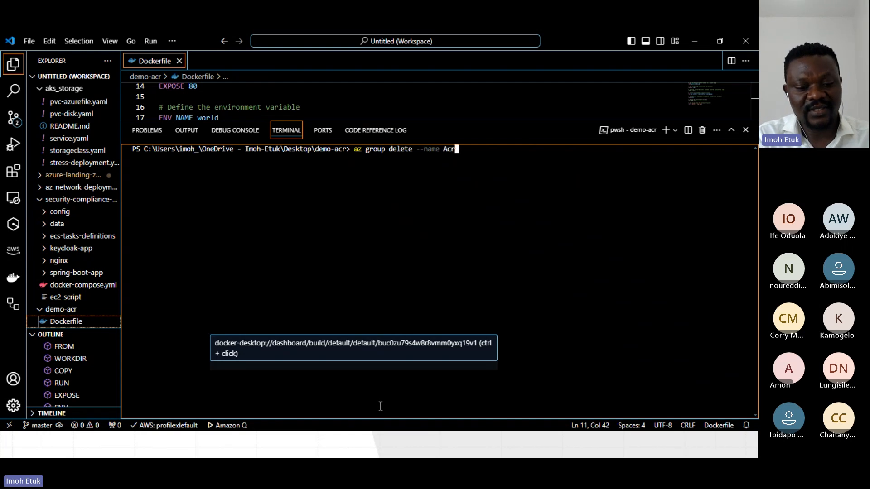
text(Resou)
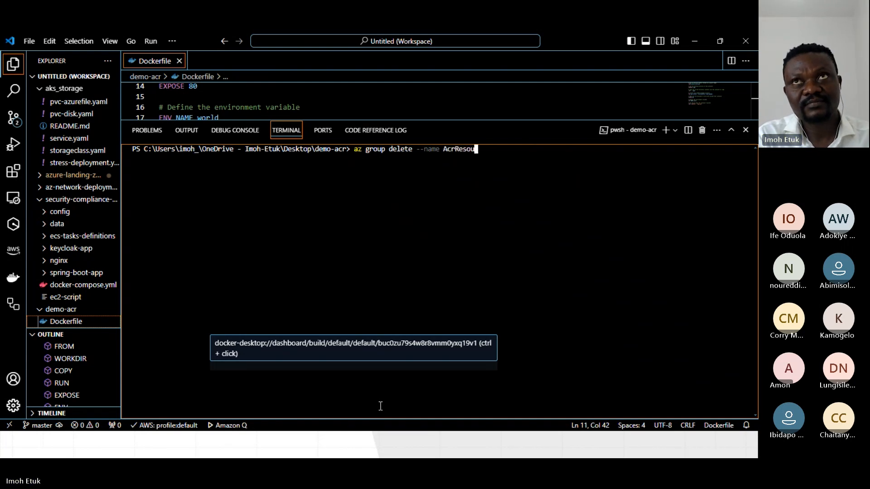
text(rceGrou)
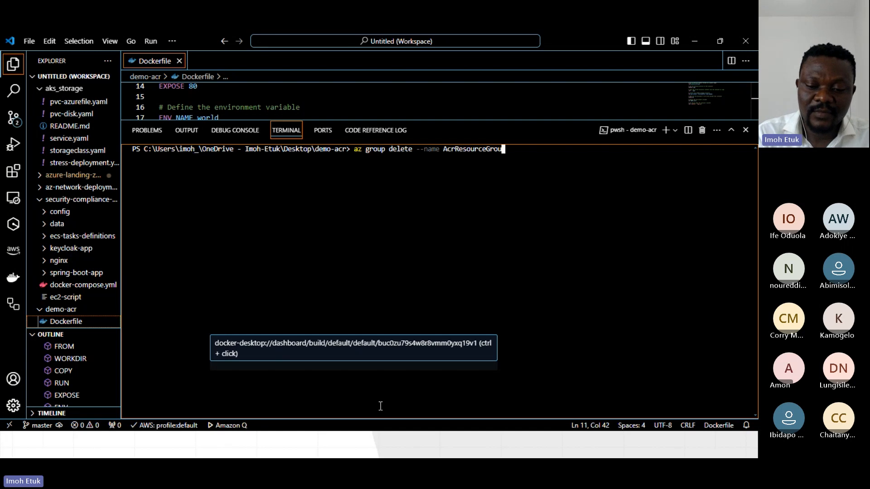
text(p -)
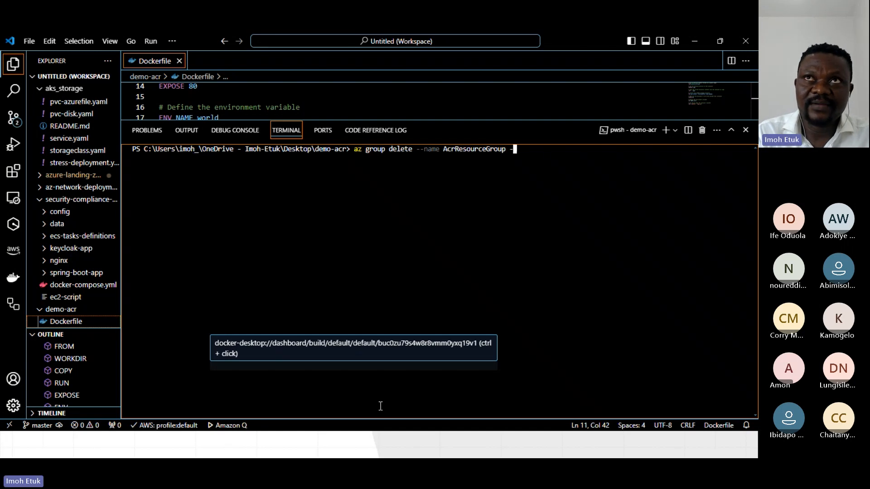
text(-no)
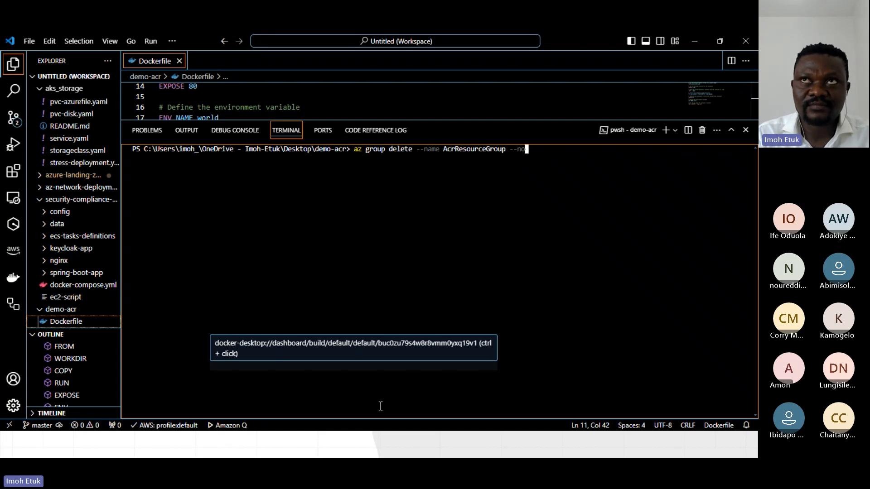
text(-wait)
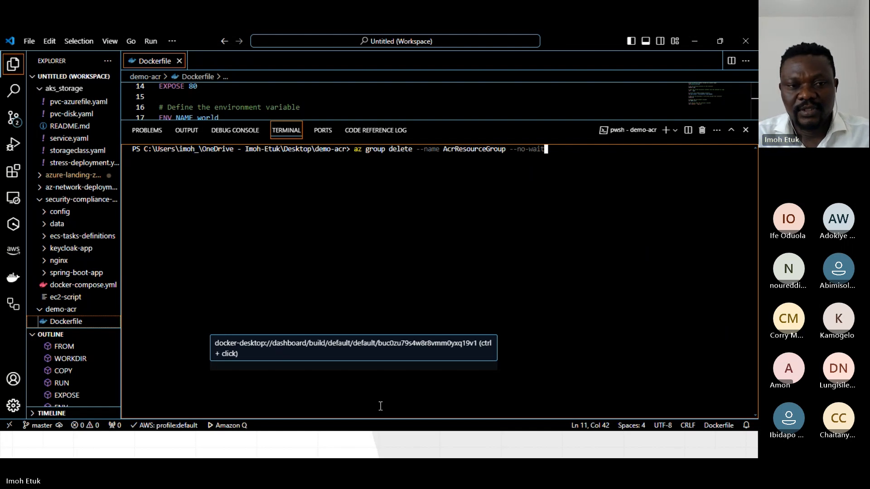
key(Return)
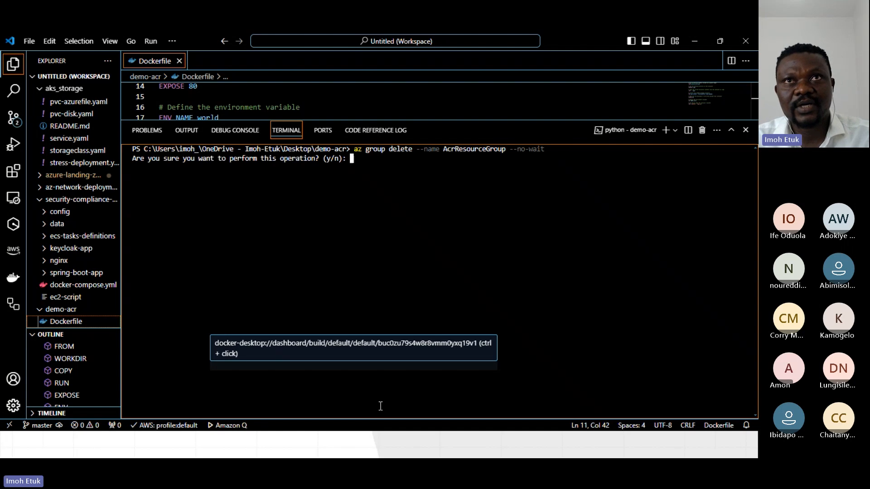
text(y)
key(Return)
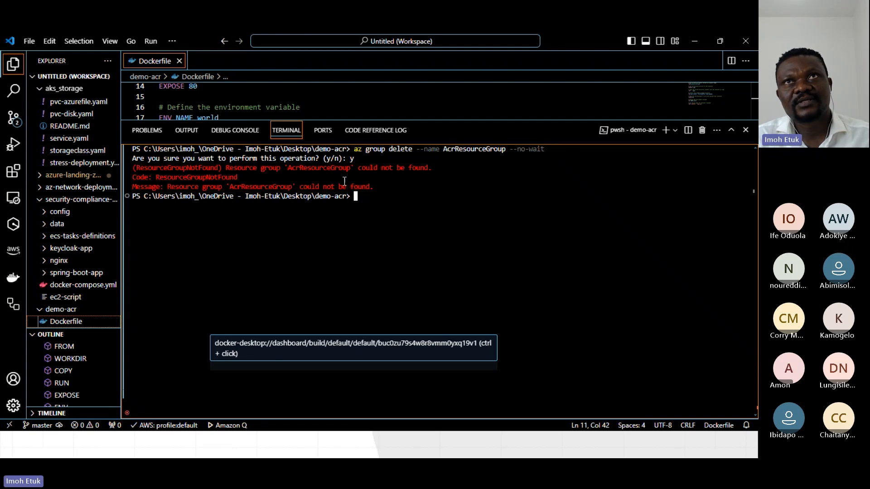
key(Up)
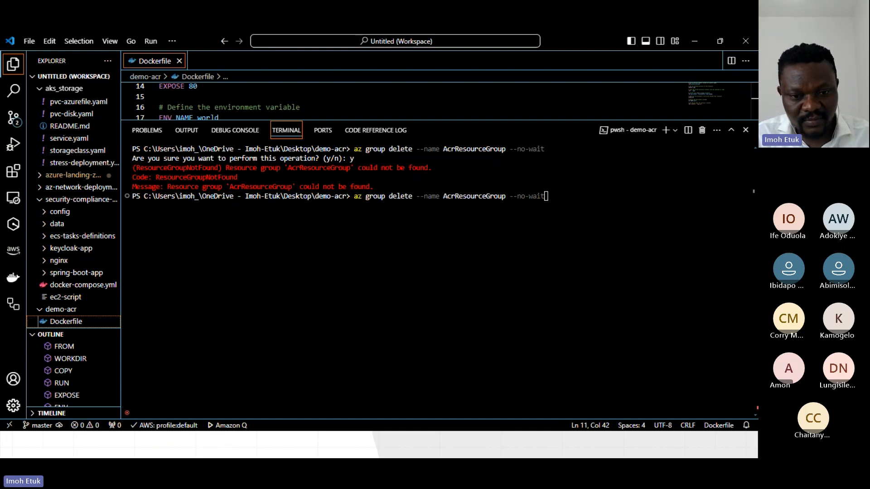
Switch to Chrome and search the web for docker documentation in place of the docker-desktop link.
key(alt+Tab)
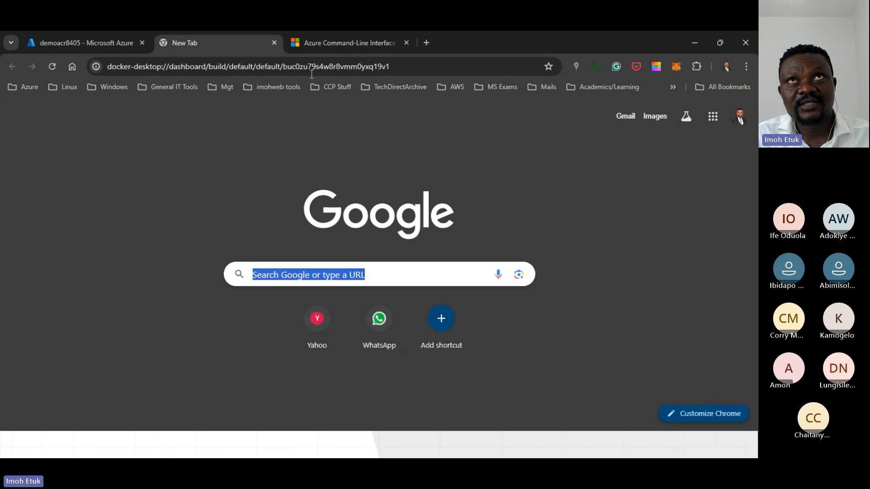
click(154, 67)
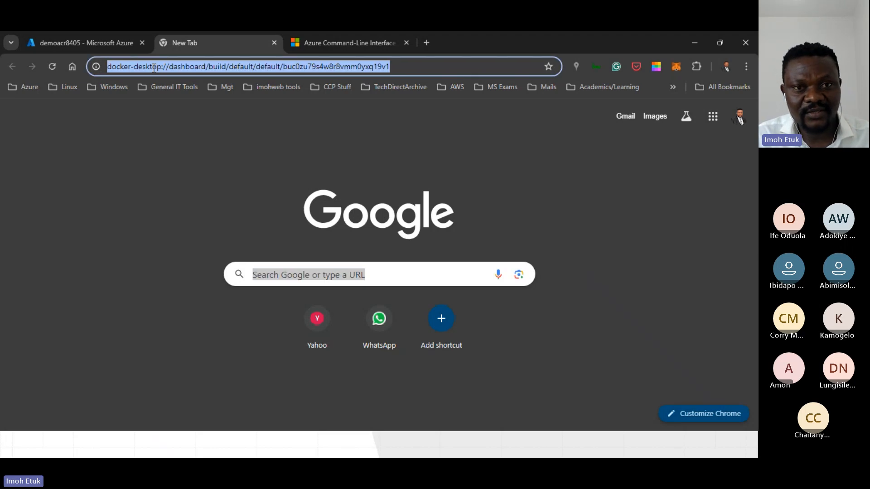
key(alt+Tab)
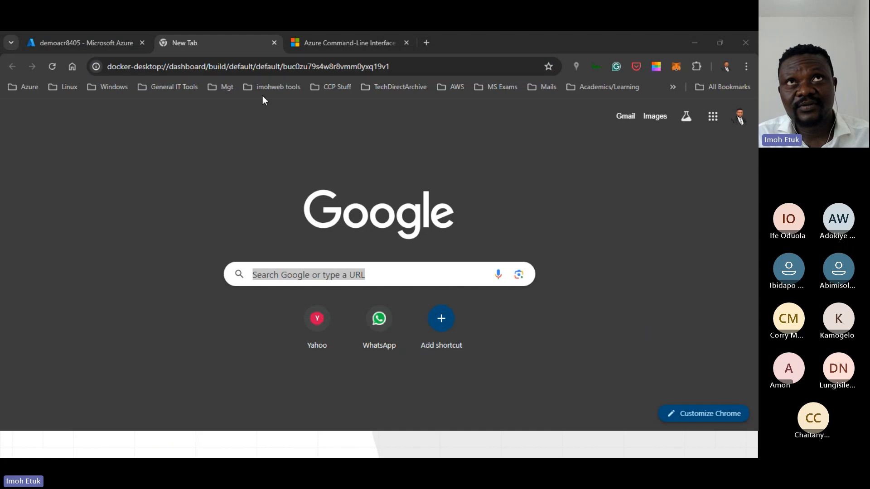
click(242, 68)
triple_click(241, 70)
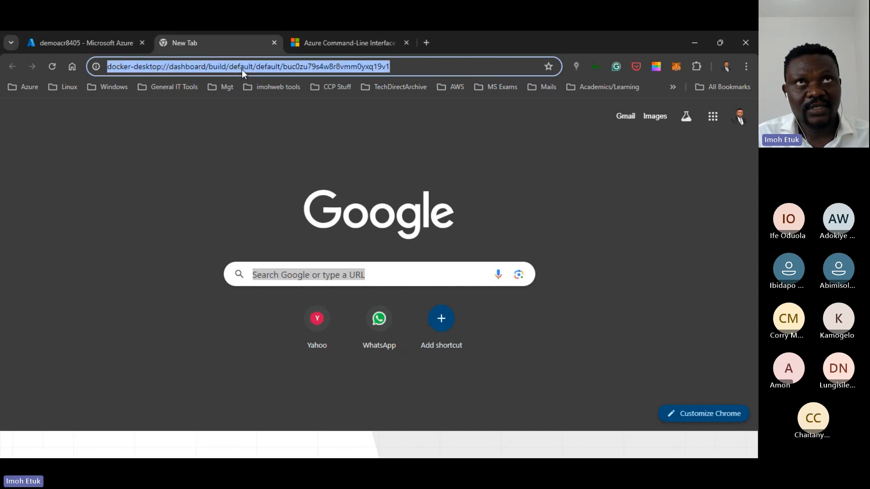
text(doc)
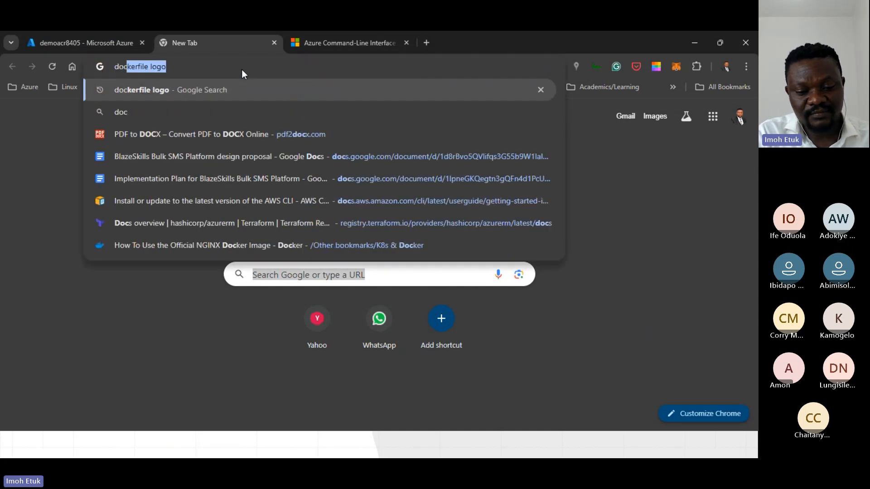
text(ker documentation)
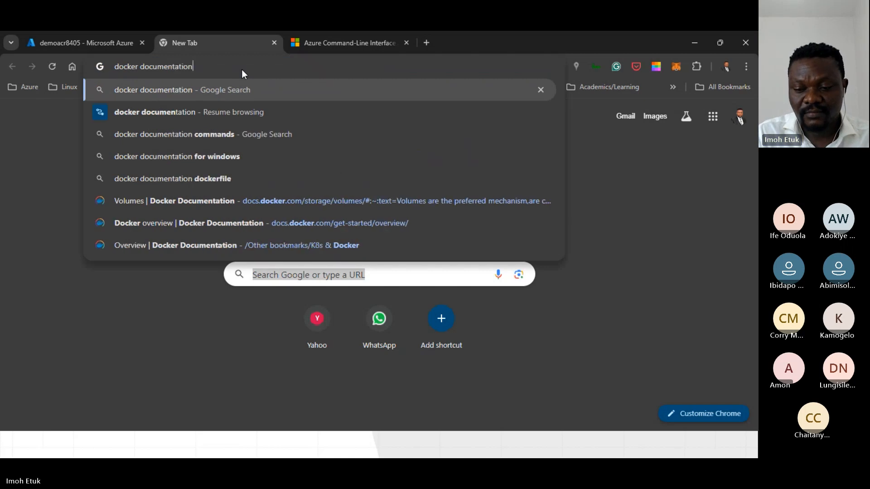
key(Return)
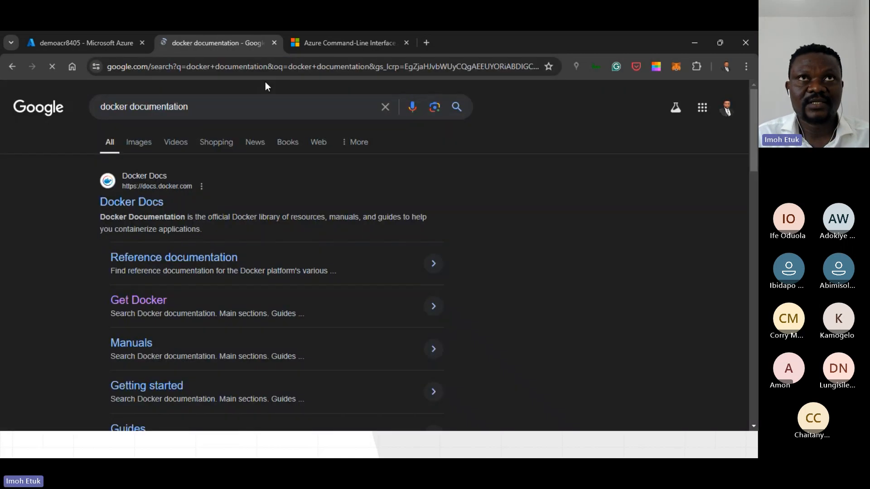
Open the Docker Docs site from the search results and go to its Guides section.
click(135, 208)
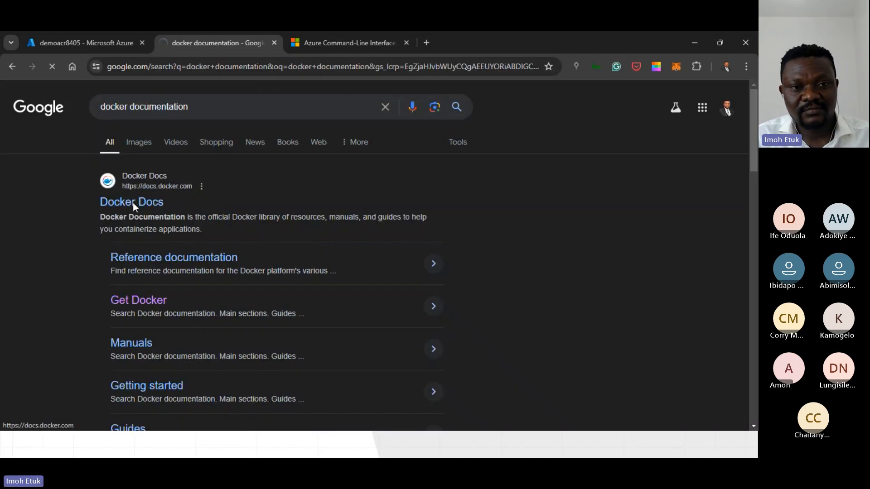
scroll(264, 275, down, 5)
scroll(266, 274, up, 5)
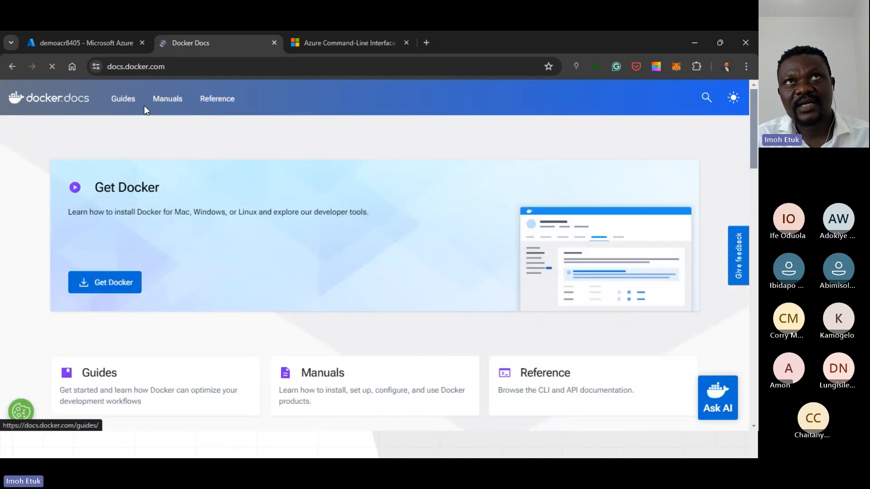
click(130, 104)
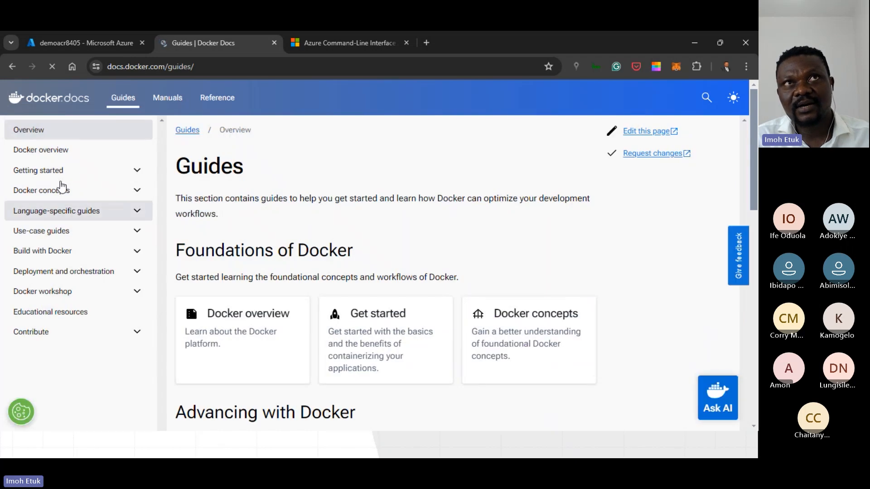
Copy the web address of the Docker Docs Guides page.
click(152, 67)
right_click(153, 67)
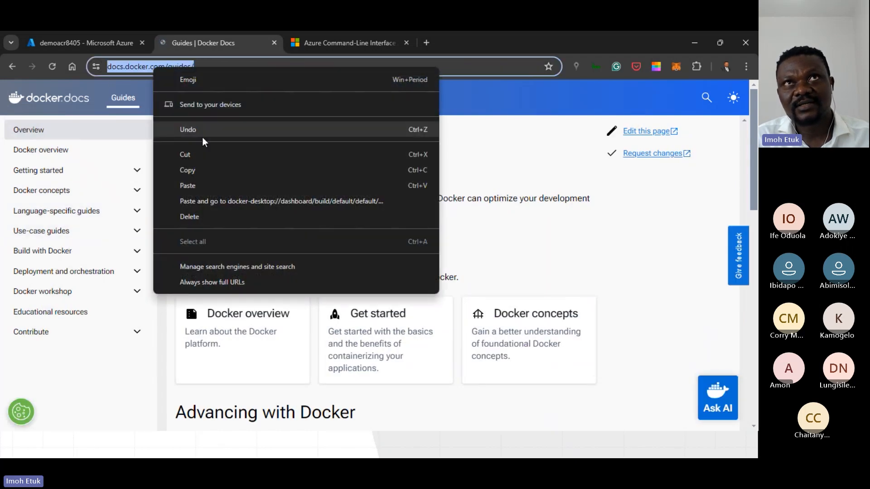
click(190, 172)
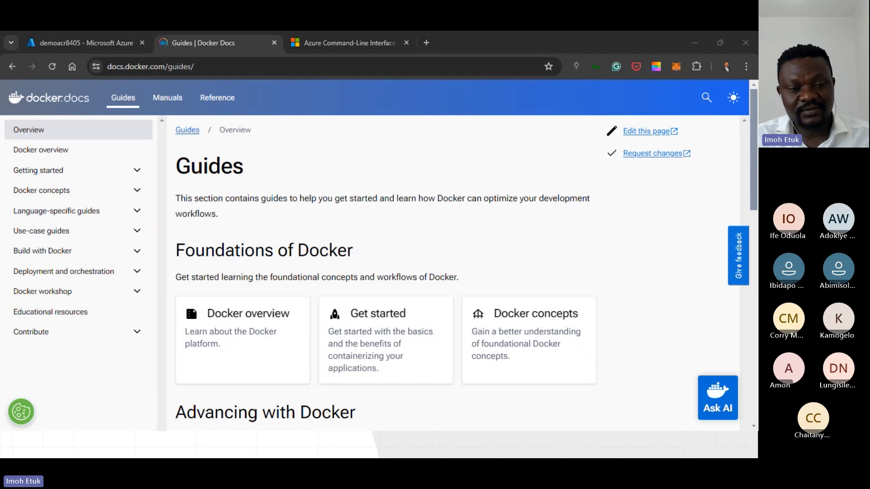
Replace the Docker Docs address with Kubernetes.io and load the Kubernetes website.
click(176, 64)
click(203, 68)
drag(219, 67, 64, 64)
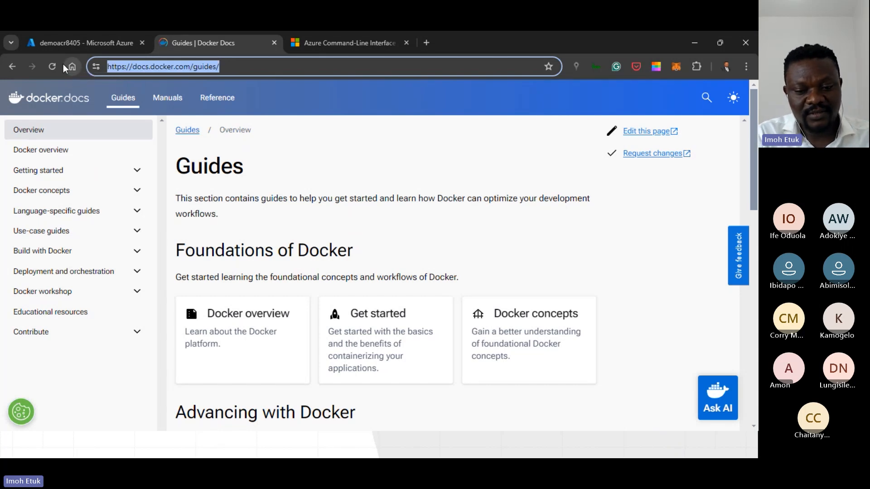
text(Kubernetes)
key(Delete)
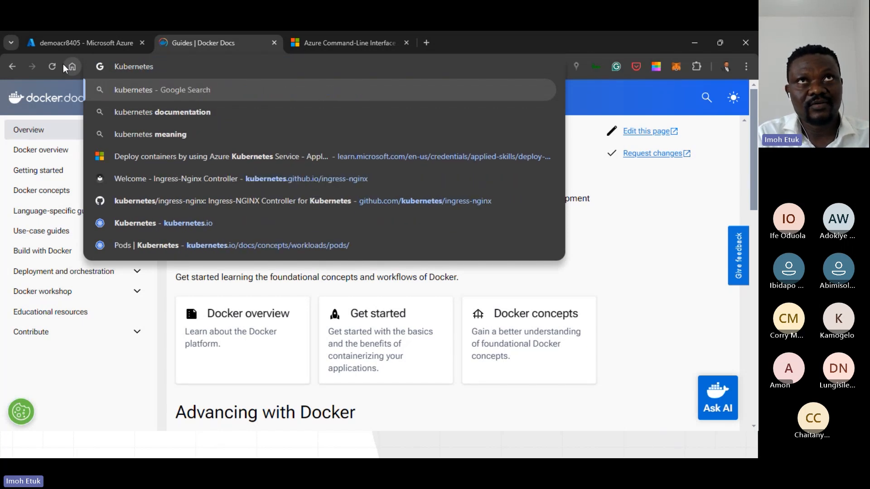
text(.io)
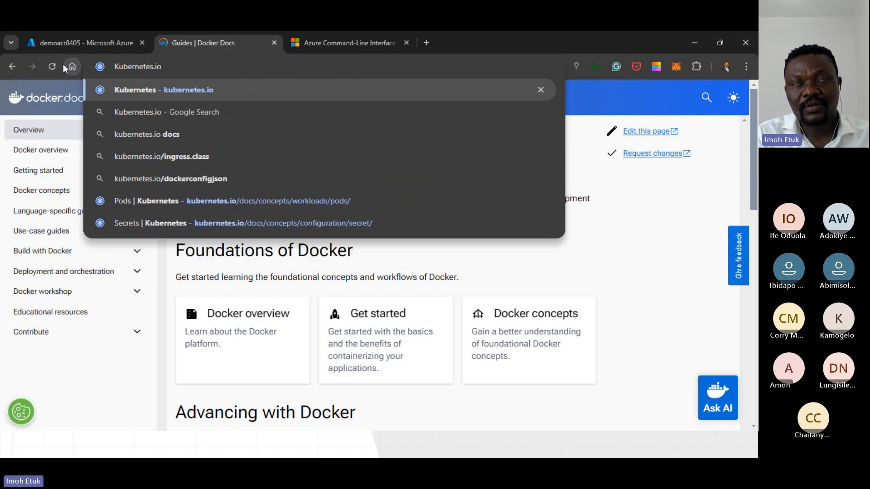
key(Return)
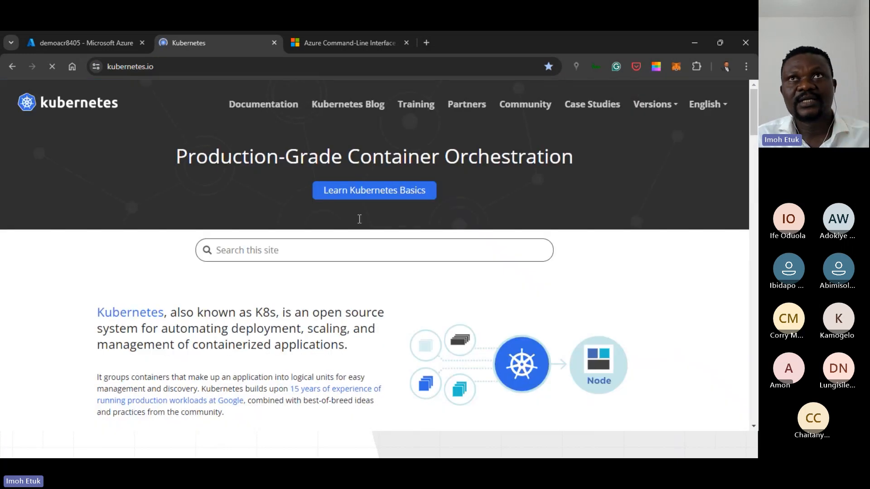
Open Learn Kubernetes Basics in a new tab and look over the free courses on the Kubernetes Training page.
right_click(373, 200)
click(406, 207)
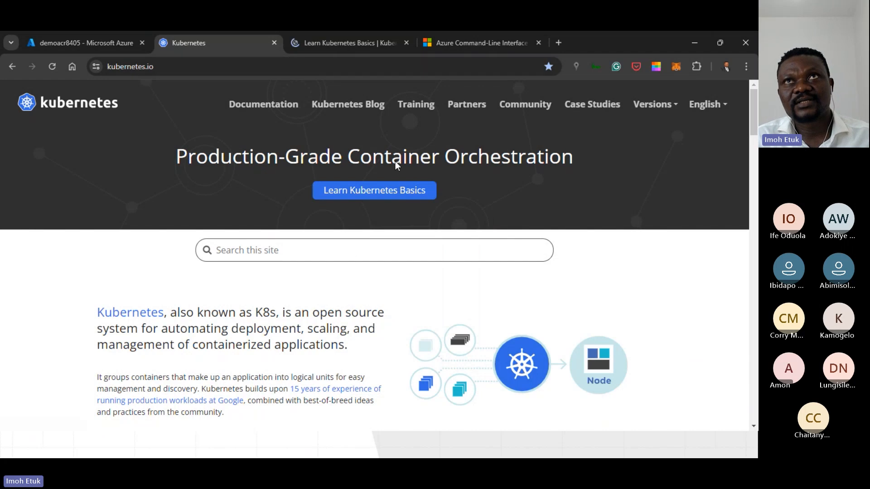
click(415, 111)
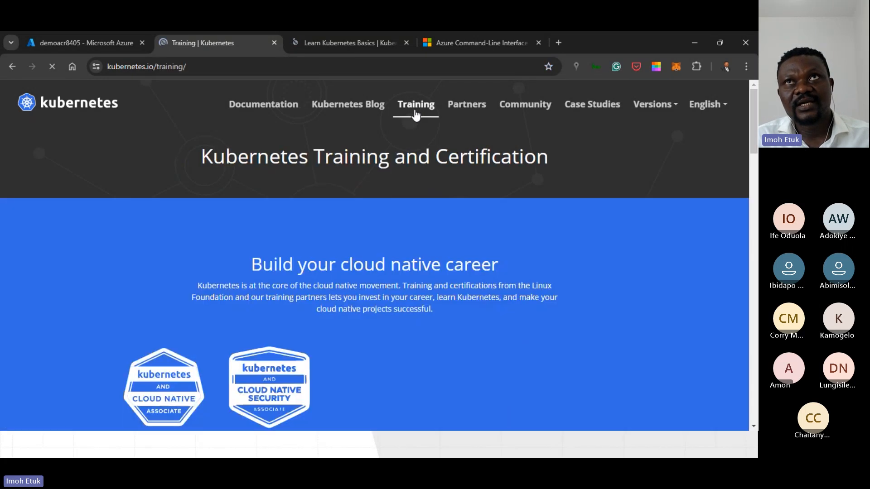
scroll(372, 285, down, 10)
scroll(356, 295, up, 4)
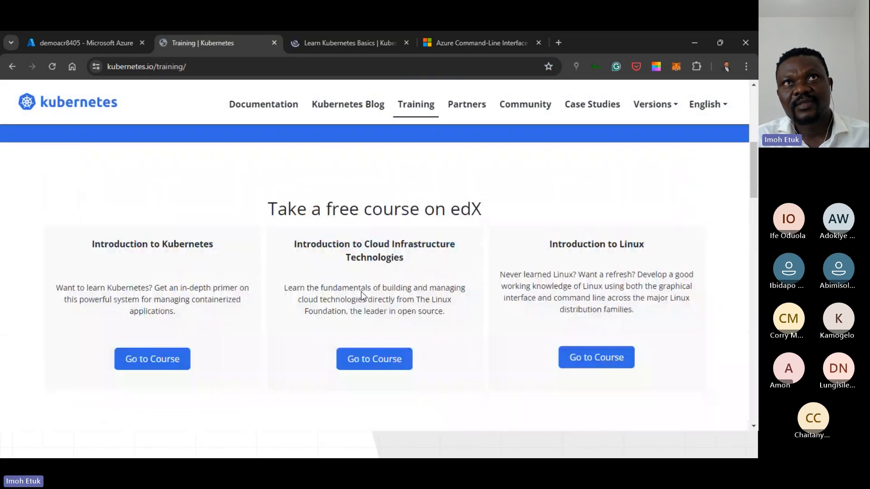
Copy the addresses of the Kubernetes Training page and the Learn Kubernetes Basics page, switching to the other window after each.
click(163, 69)
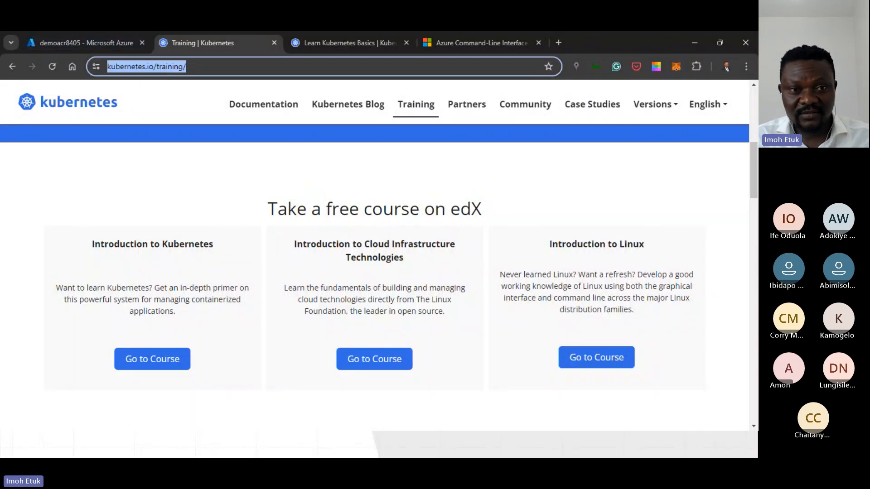
key(alt+Tab)
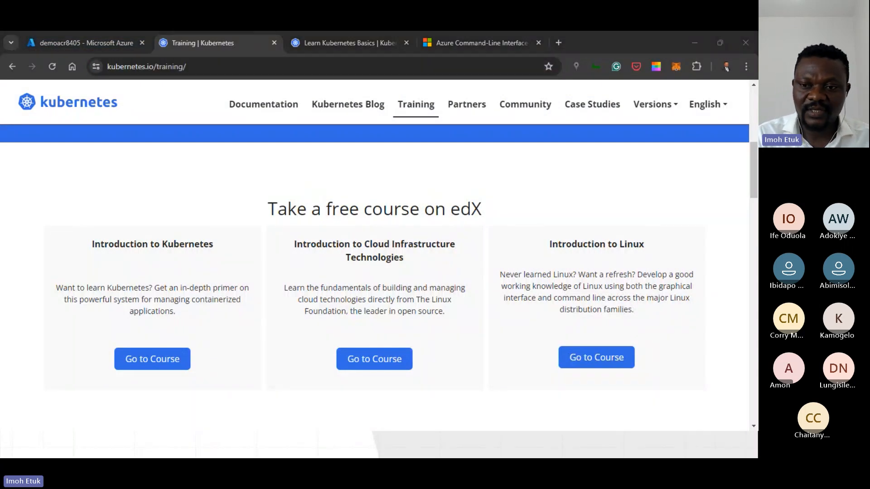
click(299, 44)
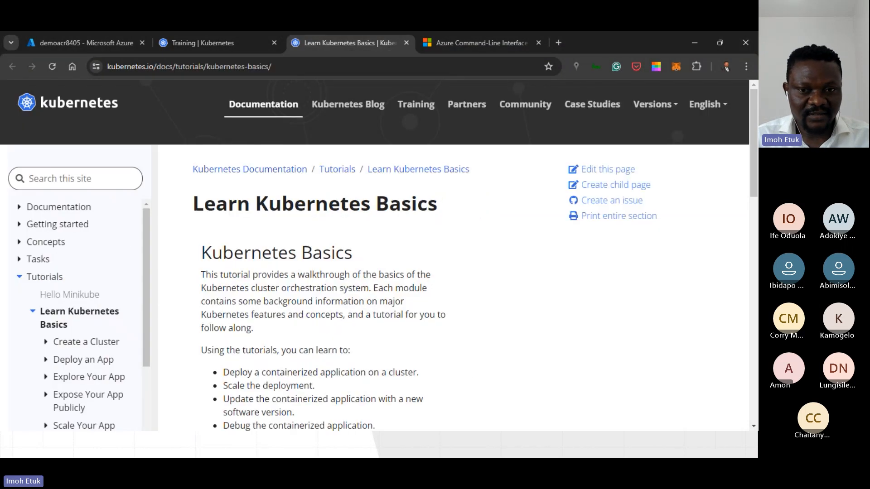
click(222, 66)
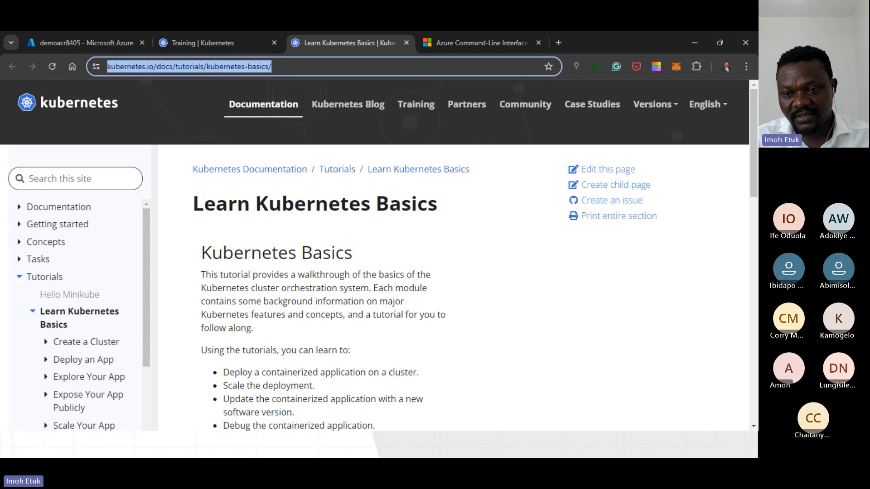
key(alt+Tab)
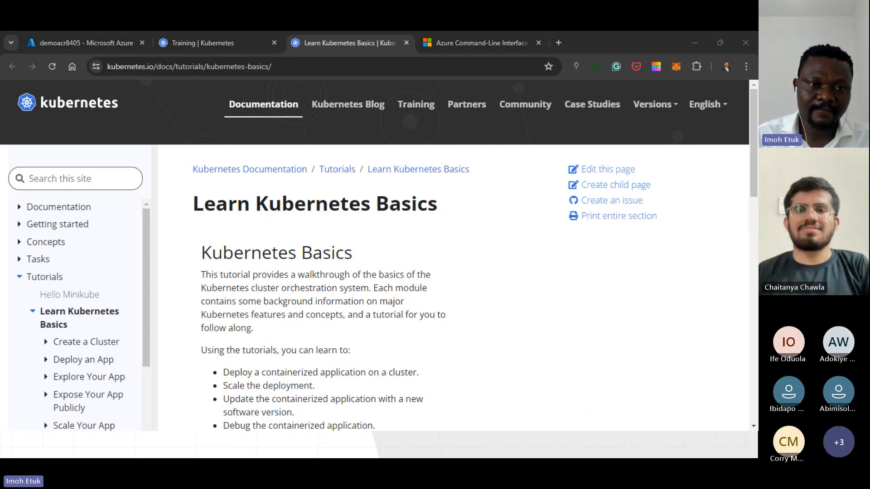